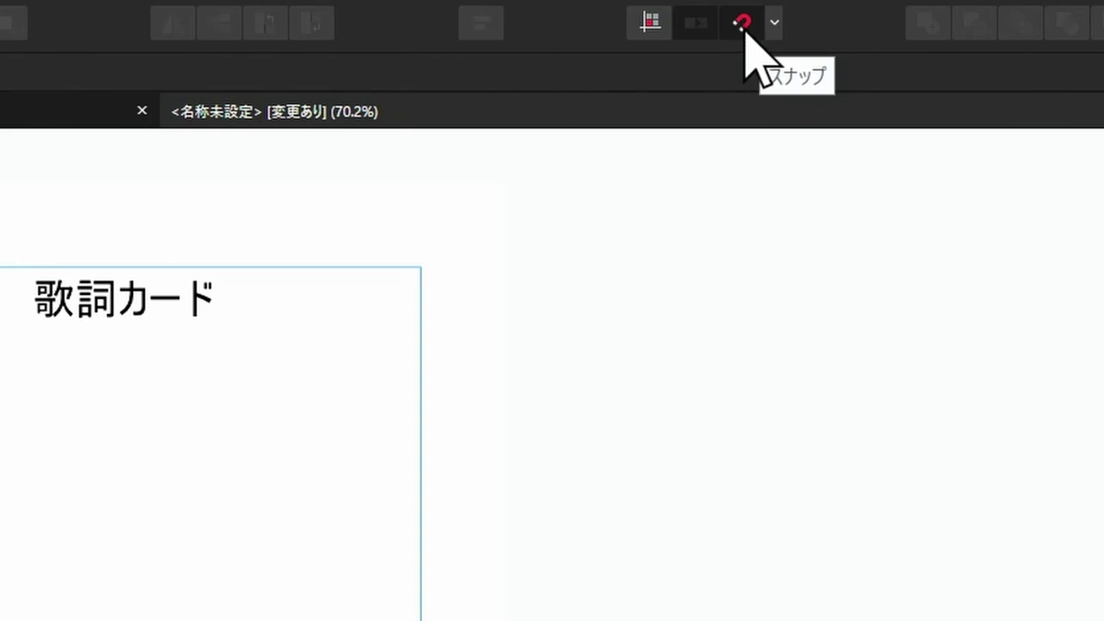
click(743, 26)
click(742, 29)
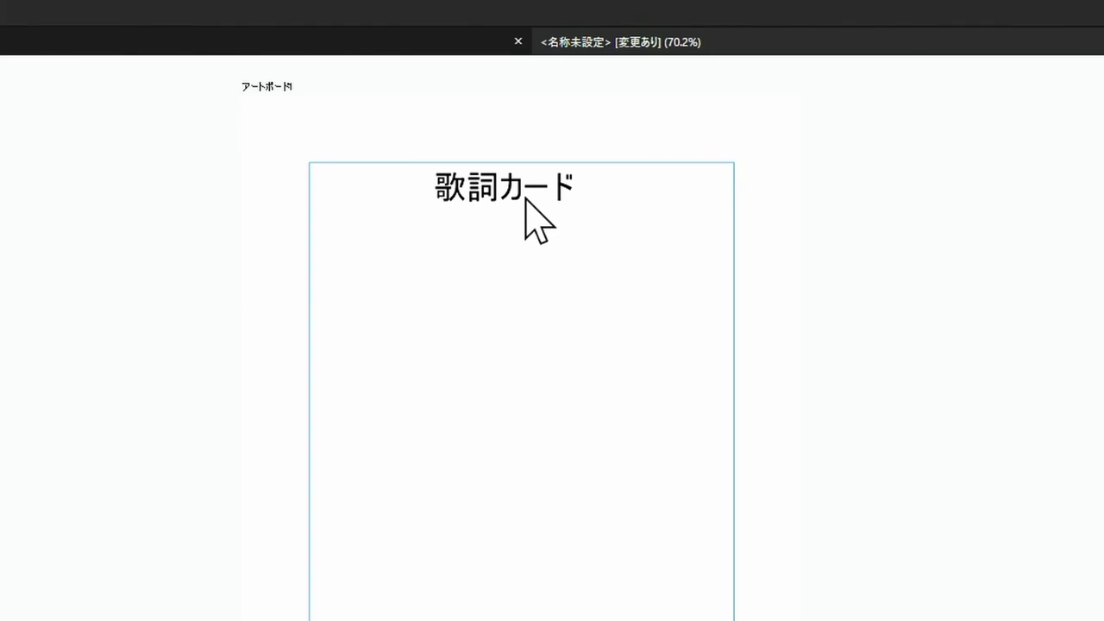
Step: Drag the 歌詞カード title onto the green centre guide so it sits horizontally centred
click(525, 192)
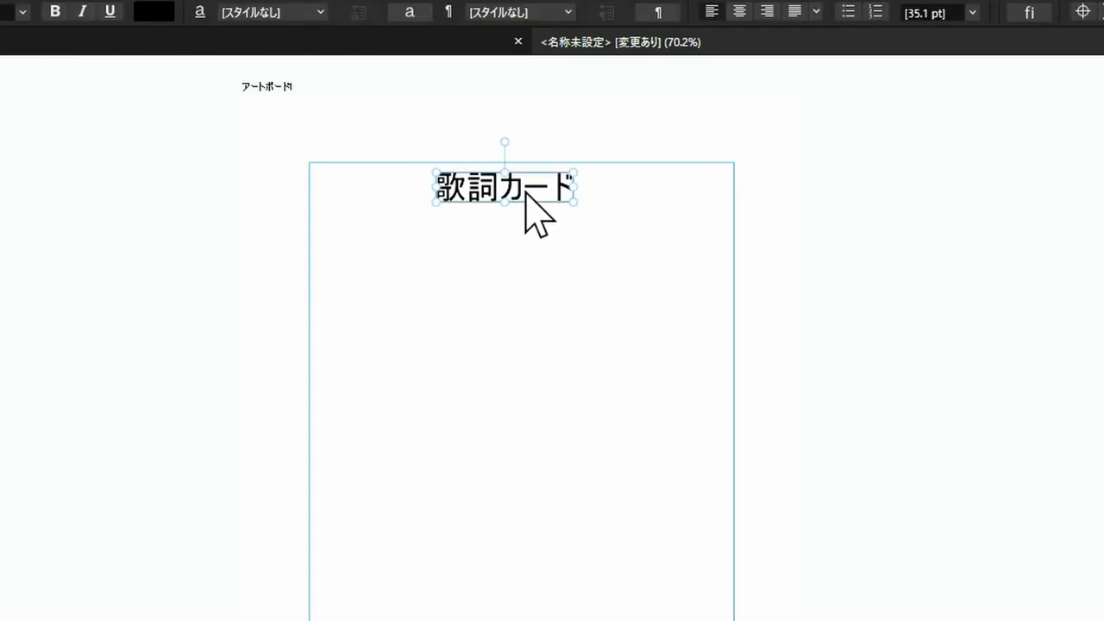
drag(525, 191, 535, 196)
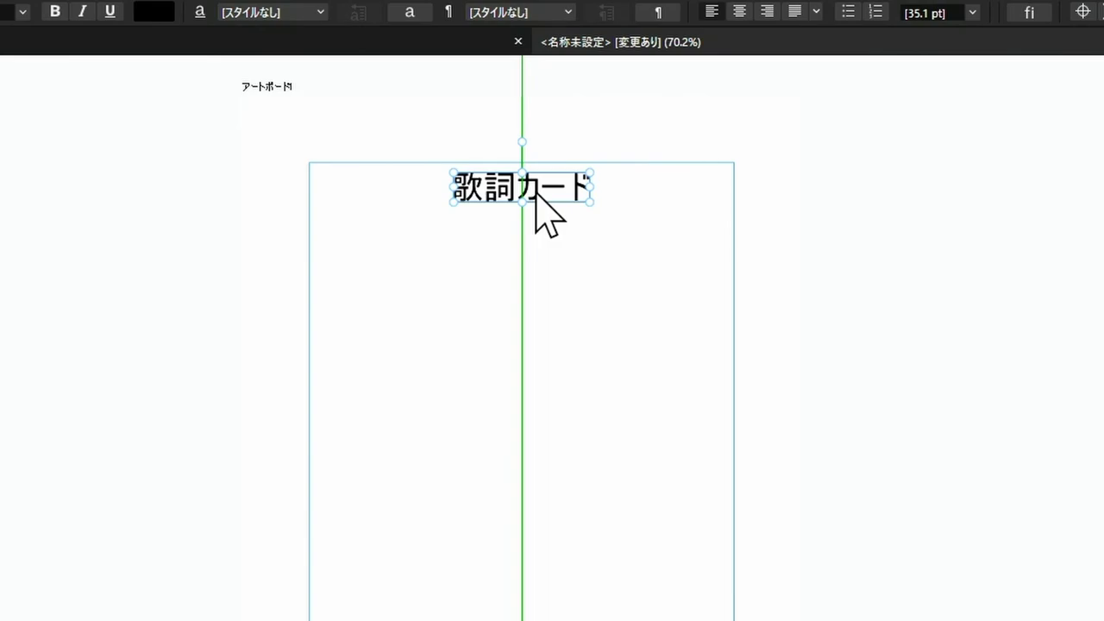
drag(536, 195, 534, 197)
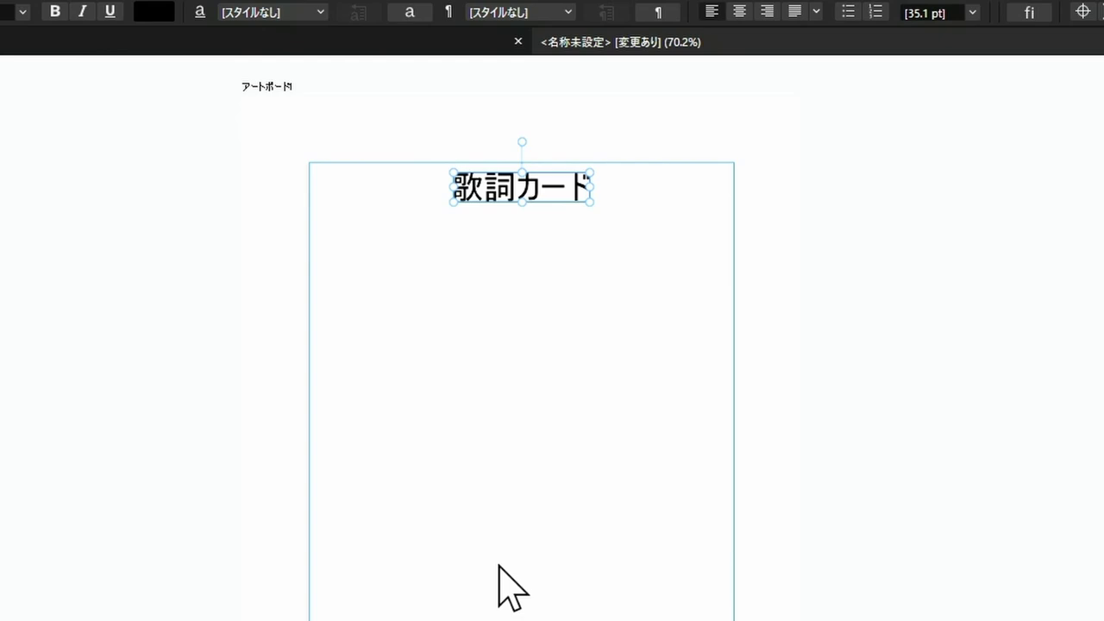
Step: Add artistic text あいうえおかきくけこ below the title and shift it slightly left
click(57, 379)
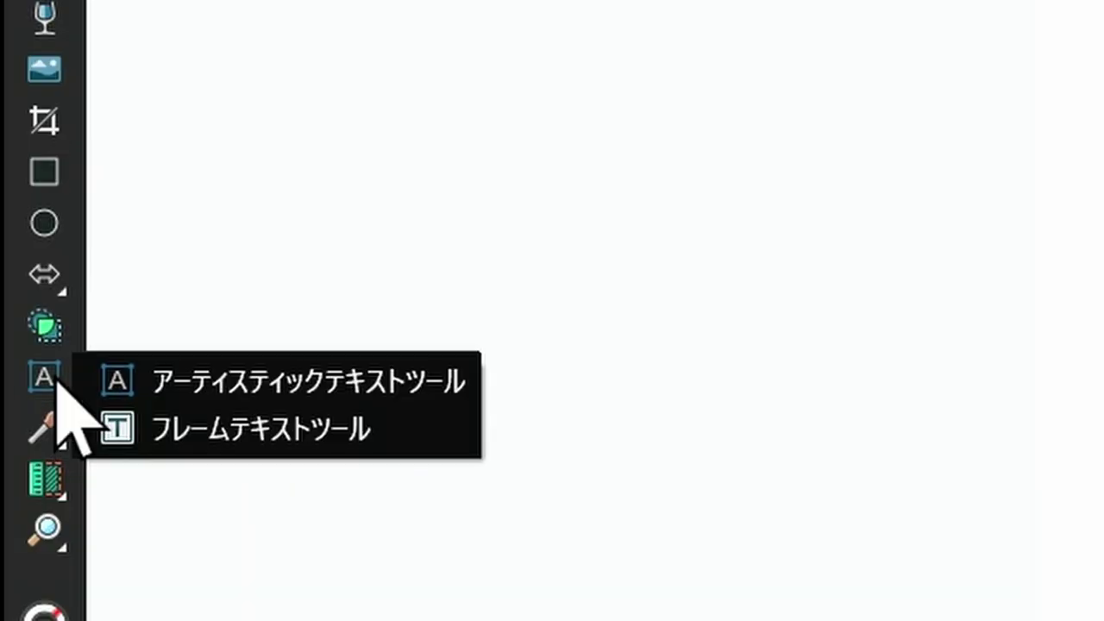
click(147, 395)
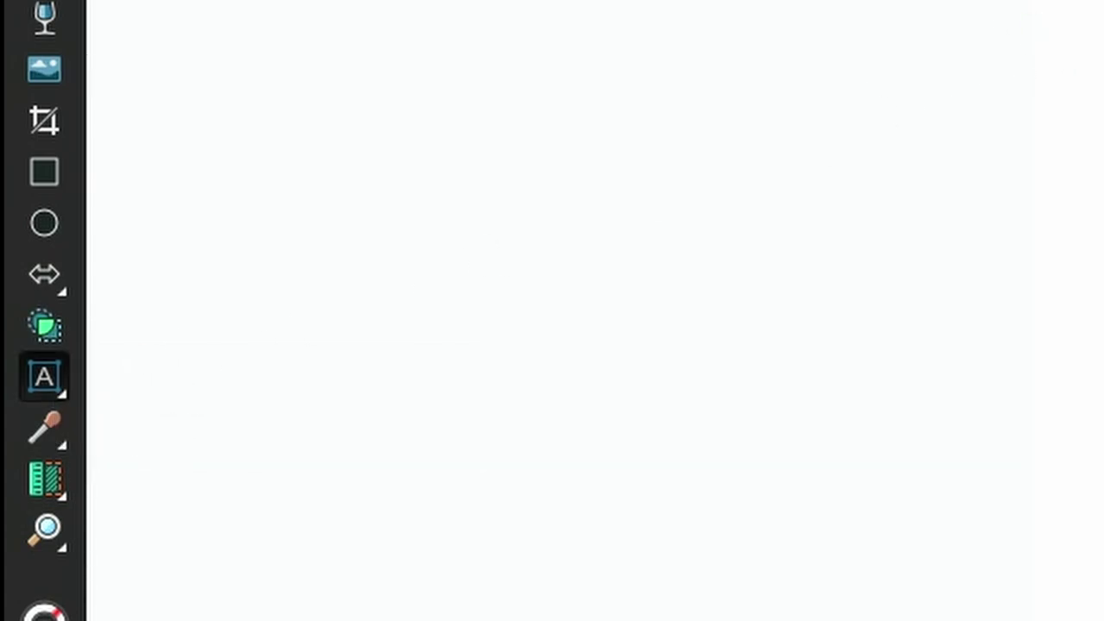
drag(323, 123, 365, 166)
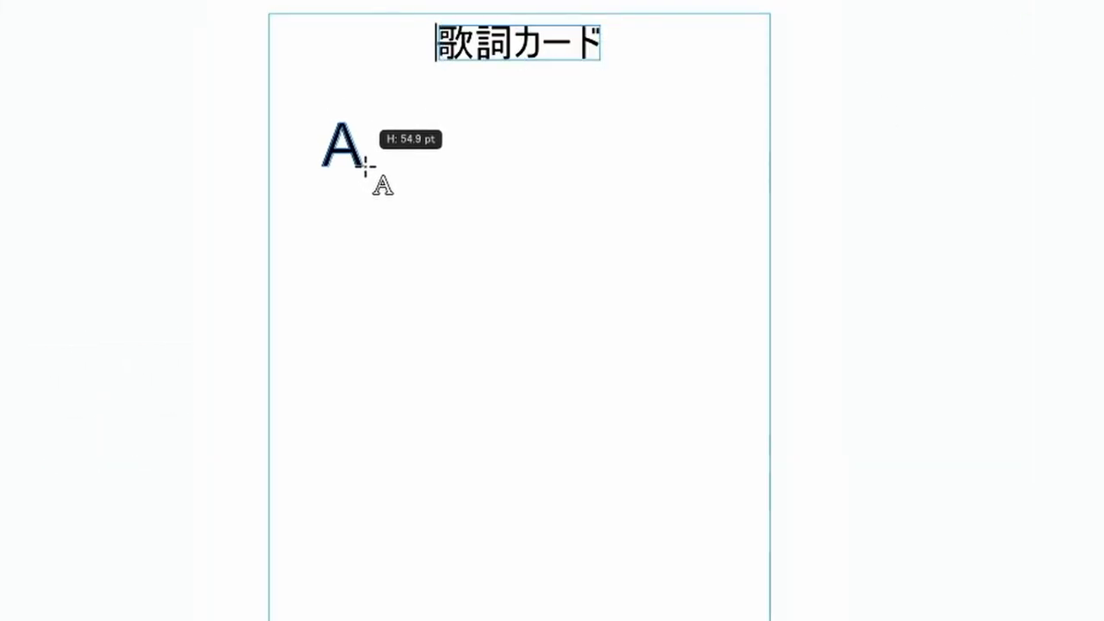
text(あ)
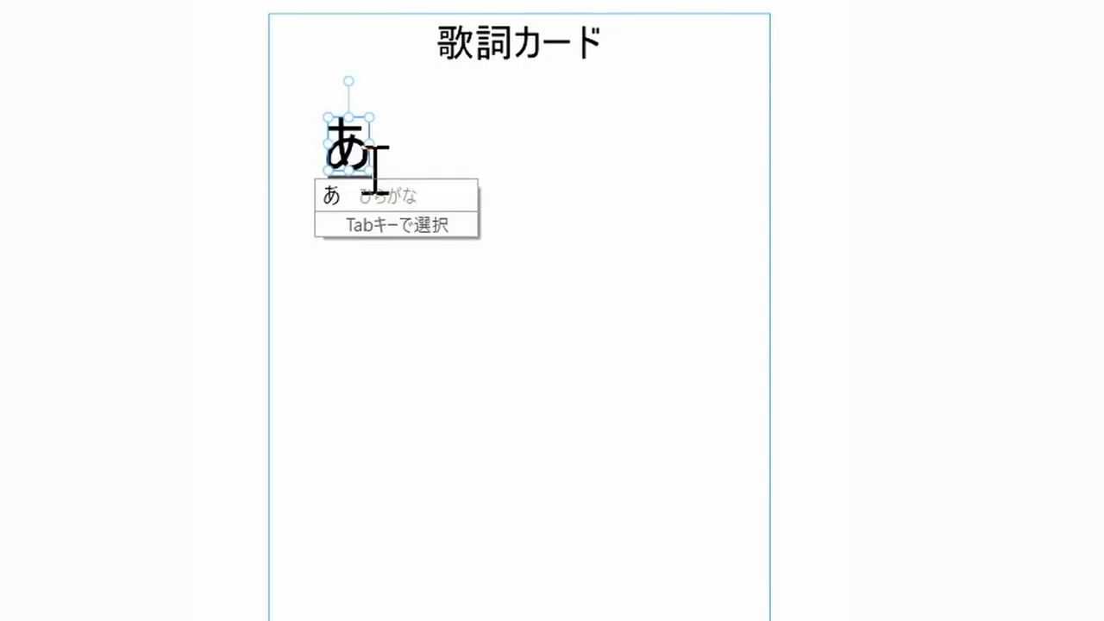
text(いうえお)
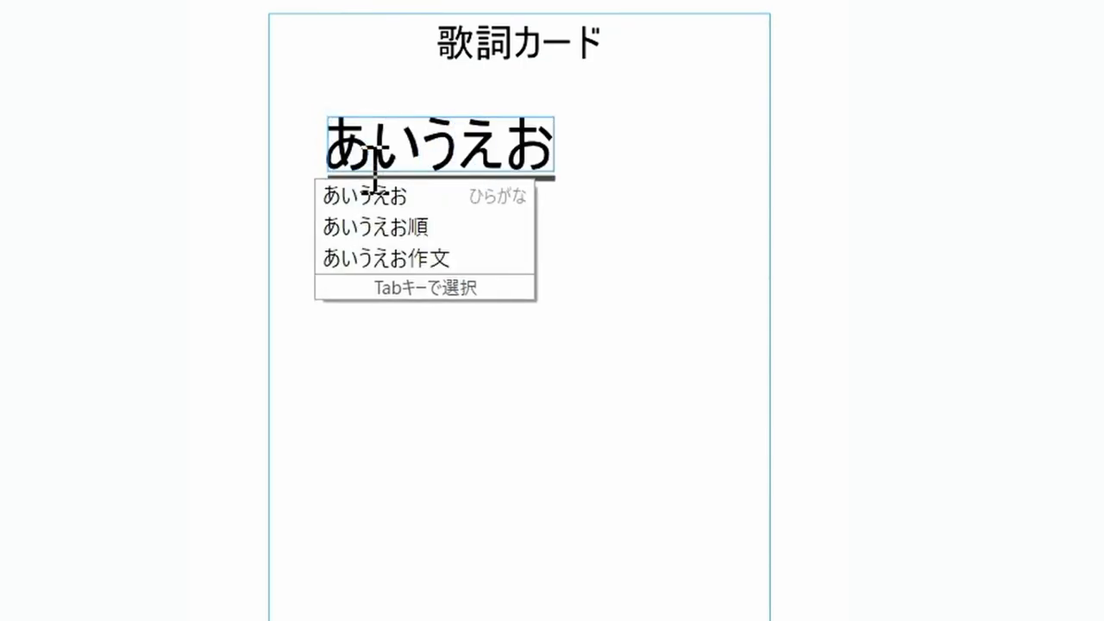
text(かきく)
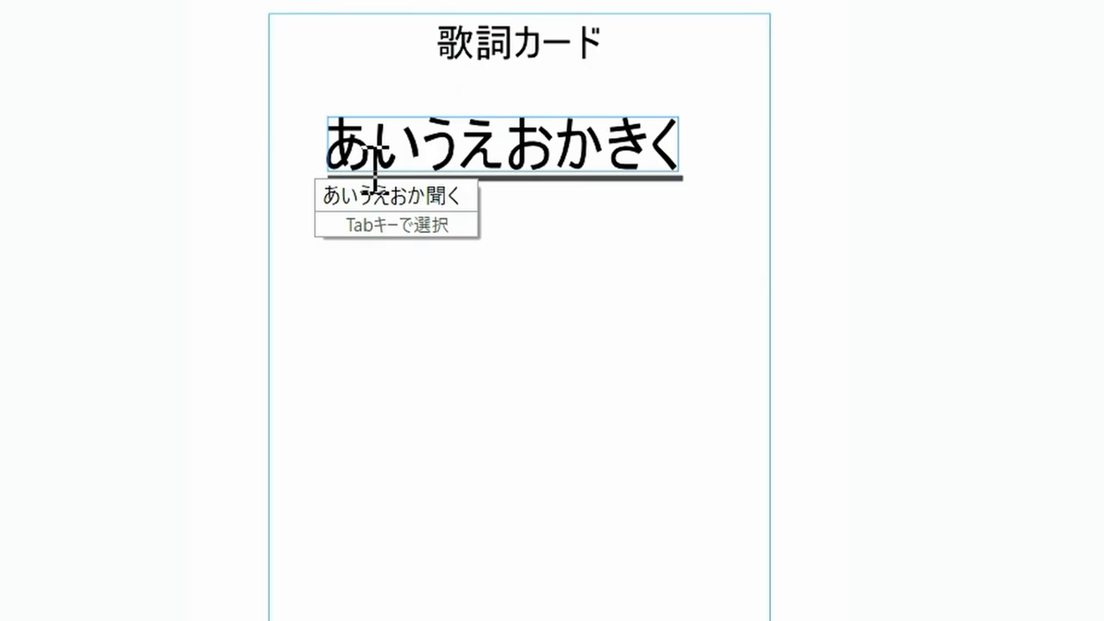
text(けこ)
key(Return)
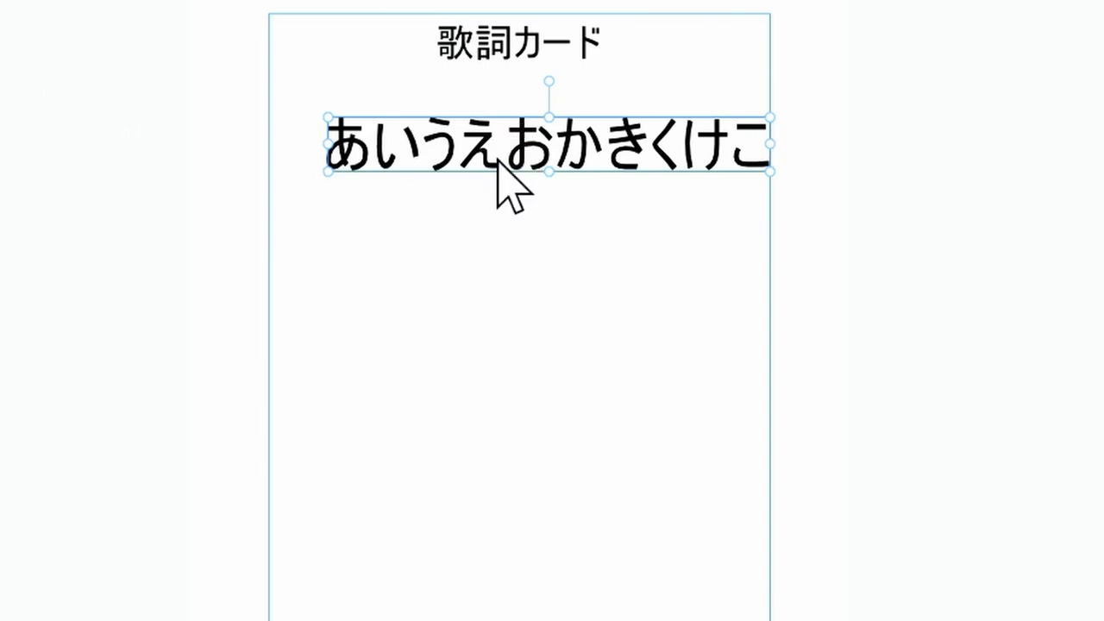
drag(497, 167, 478, 161)
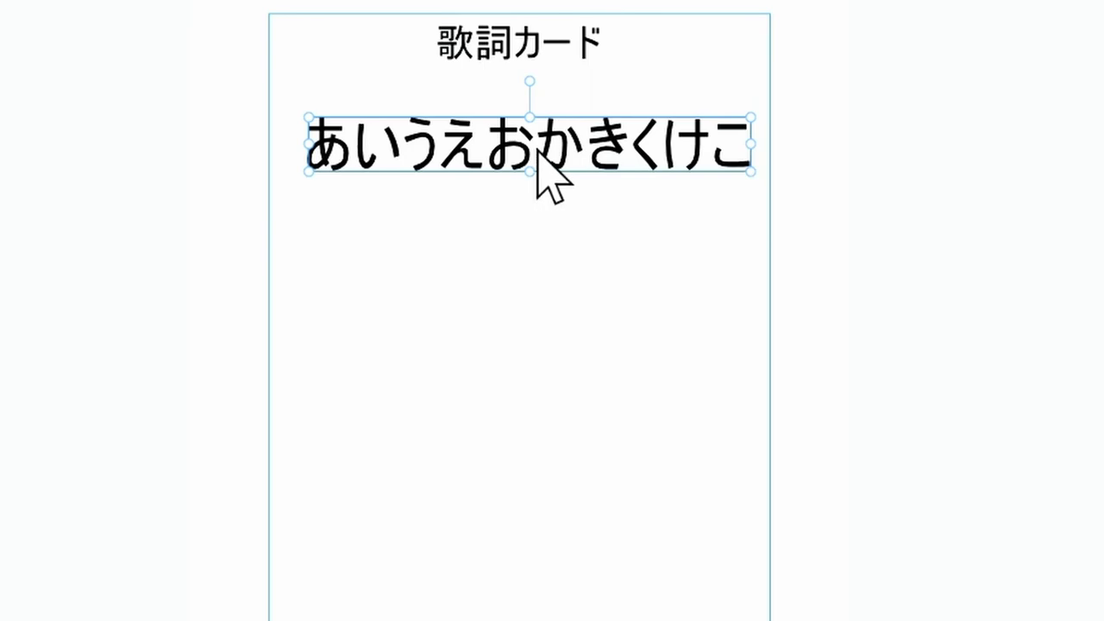
Step: Widen the kerning between お and か by three steps, then tighten it by two
double_click(536, 152)
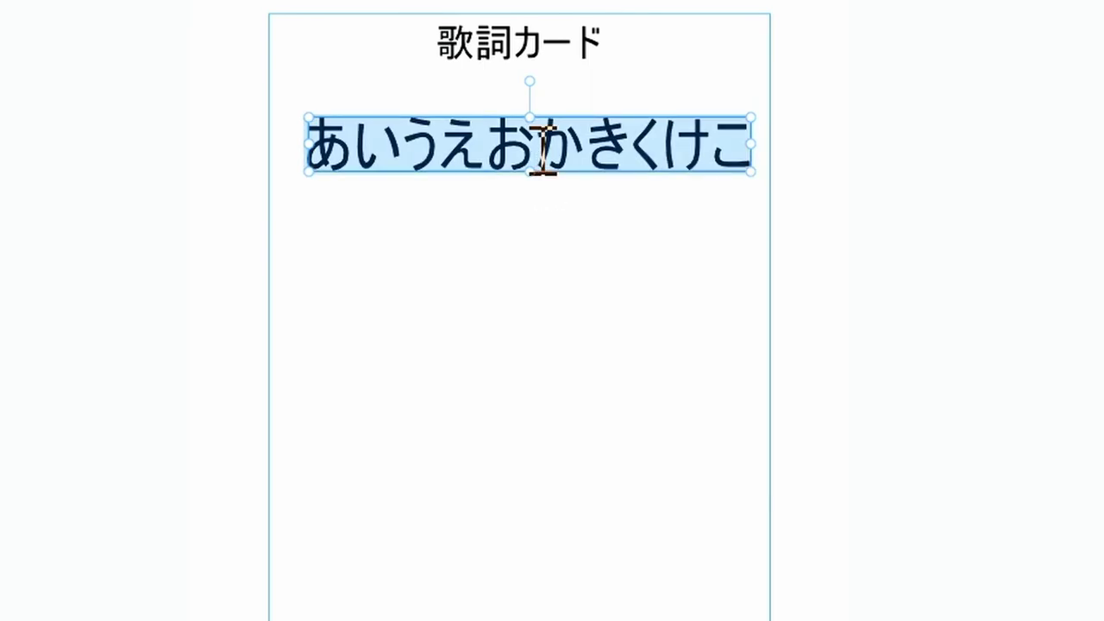
click(537, 153)
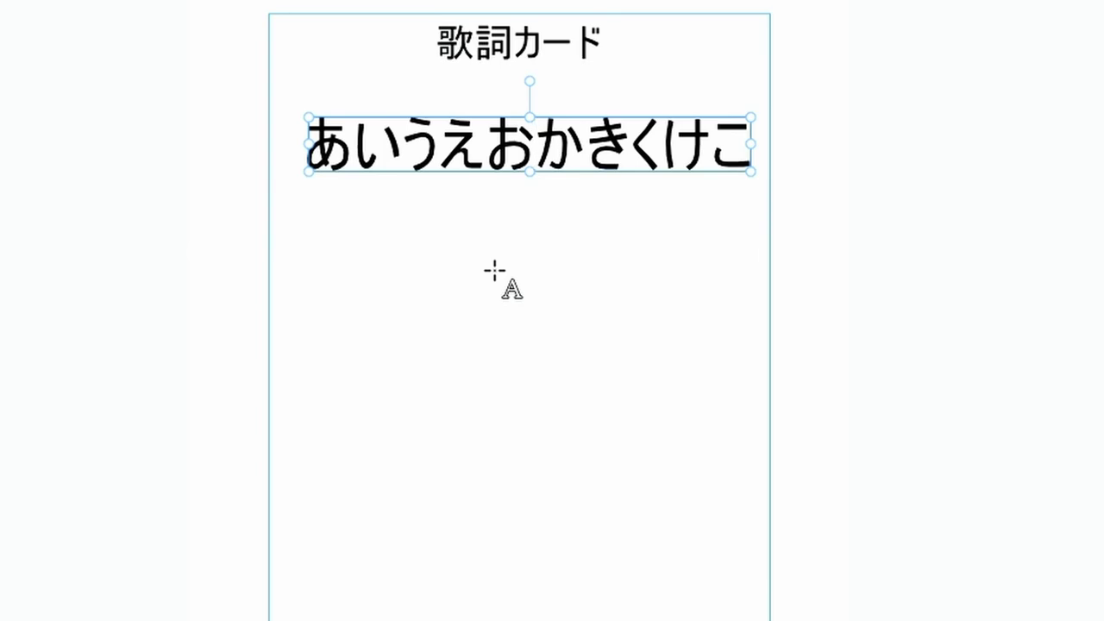
key(alt+Right)
key(alt+Right)
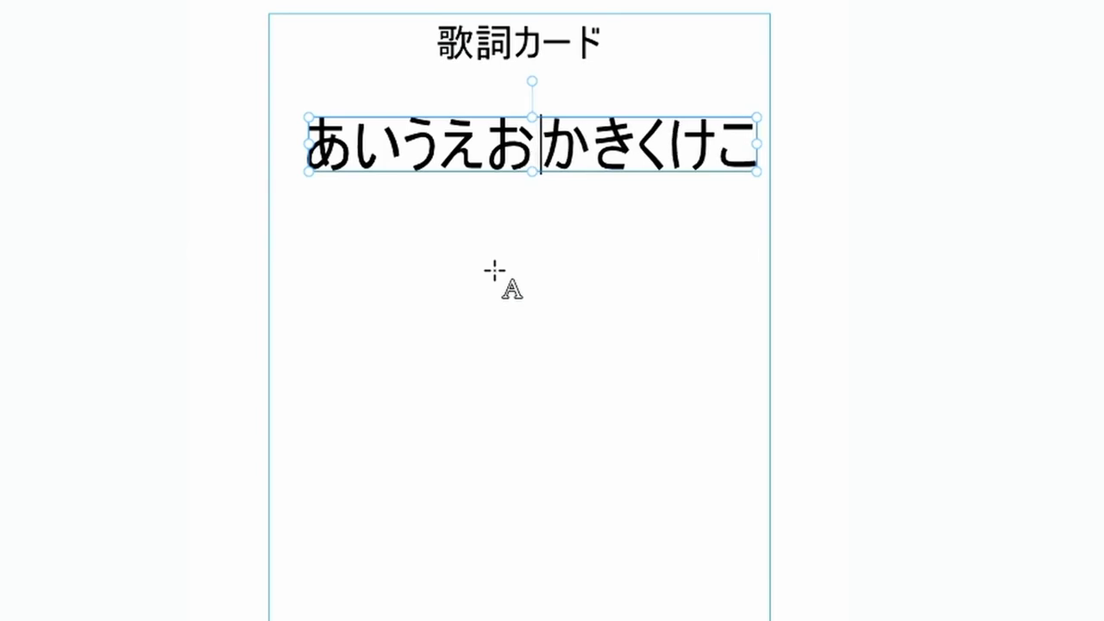
key(alt+Right)
key(alt+Right)
key(alt+Right)
key(alt+Right)
key(alt+Right)
key(alt+Right)
key(alt+Right)
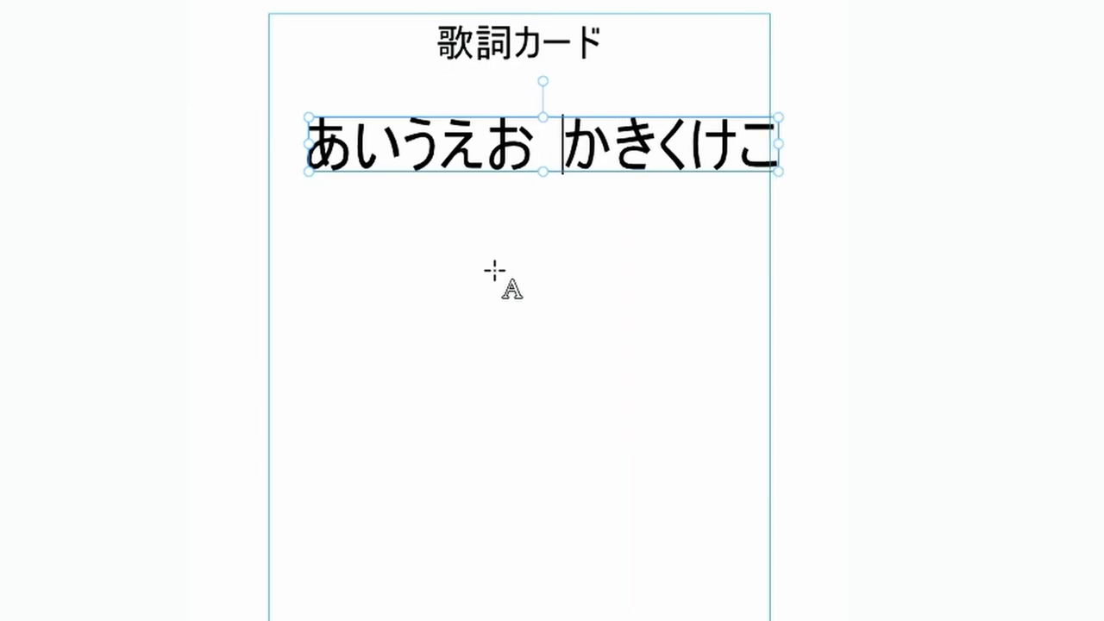
key(alt+Right)
key(alt+Right)
key(alt+Right)
key(alt+Right)
key(alt+Right)
key(alt+Right)
key(alt+Right)
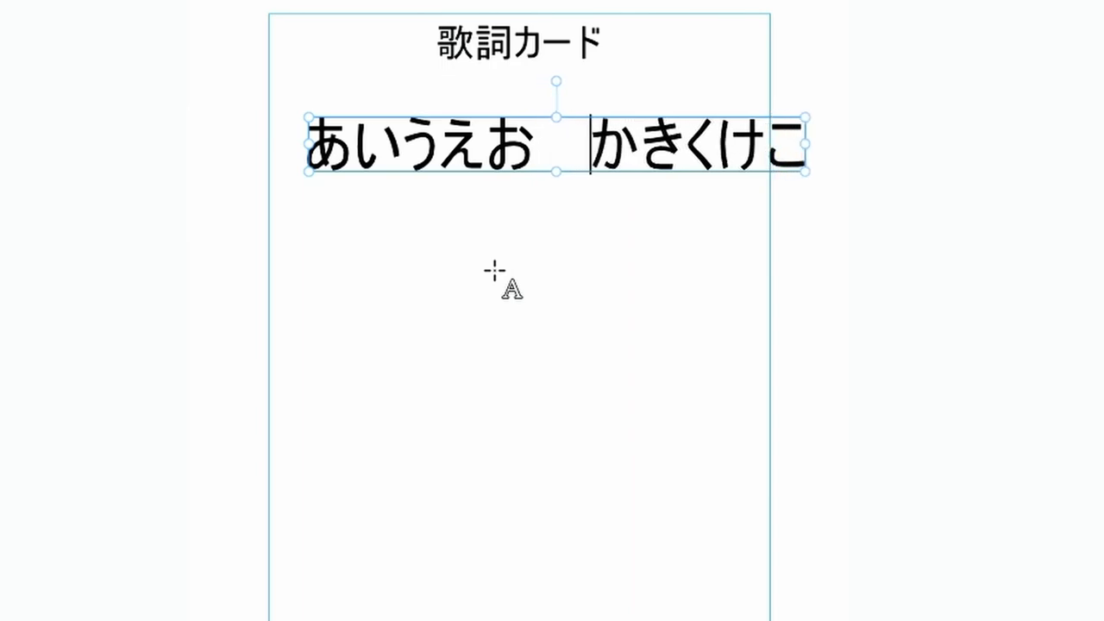
key(alt+Left)
key(alt+Left)
key(alt+Left)
key(alt+Left)
key(alt+Left)
key(alt+Left)
key(alt+Left)
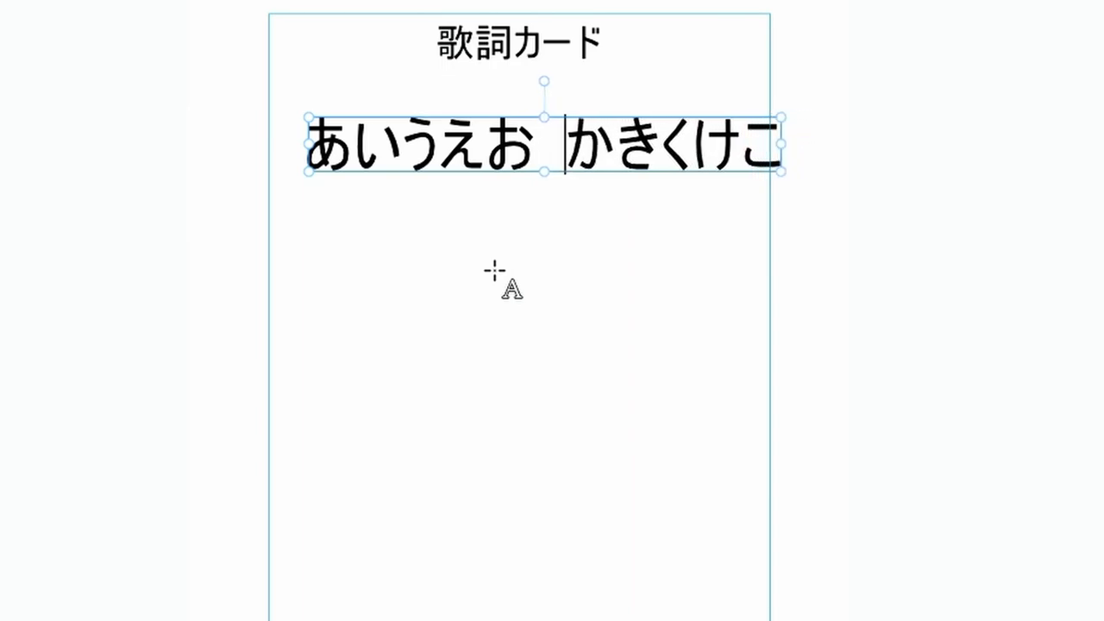
key(alt+Left)
key(alt+Left)
key(alt+Left)
key(alt+Left)
key(alt+Left)
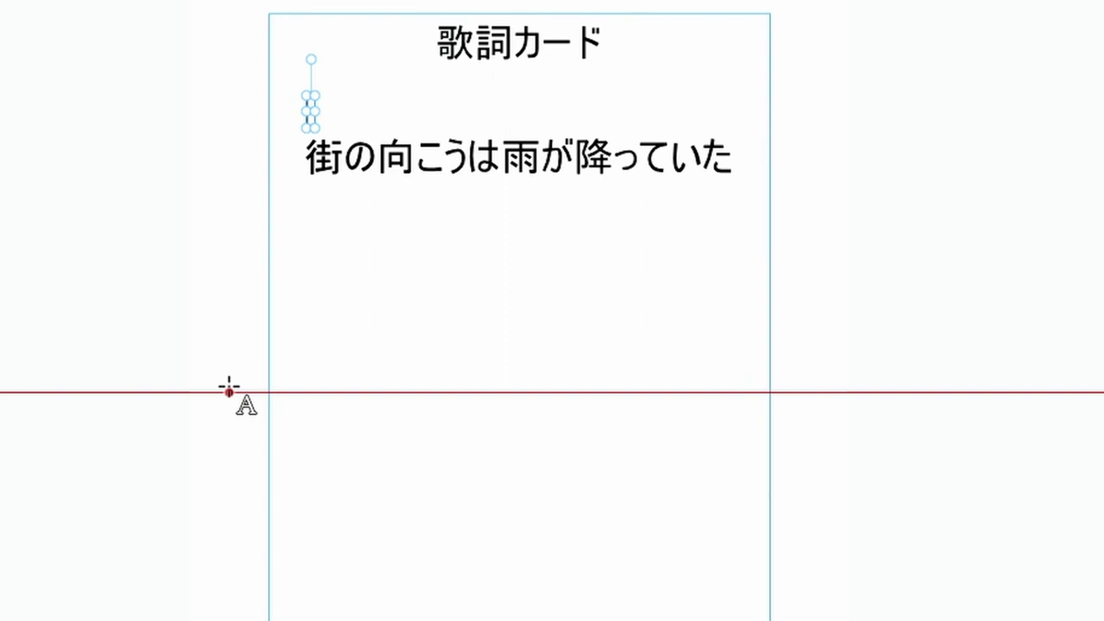
Step: Type the chord text CAmGFDmG7sus4G7 above the lyric
text(C)
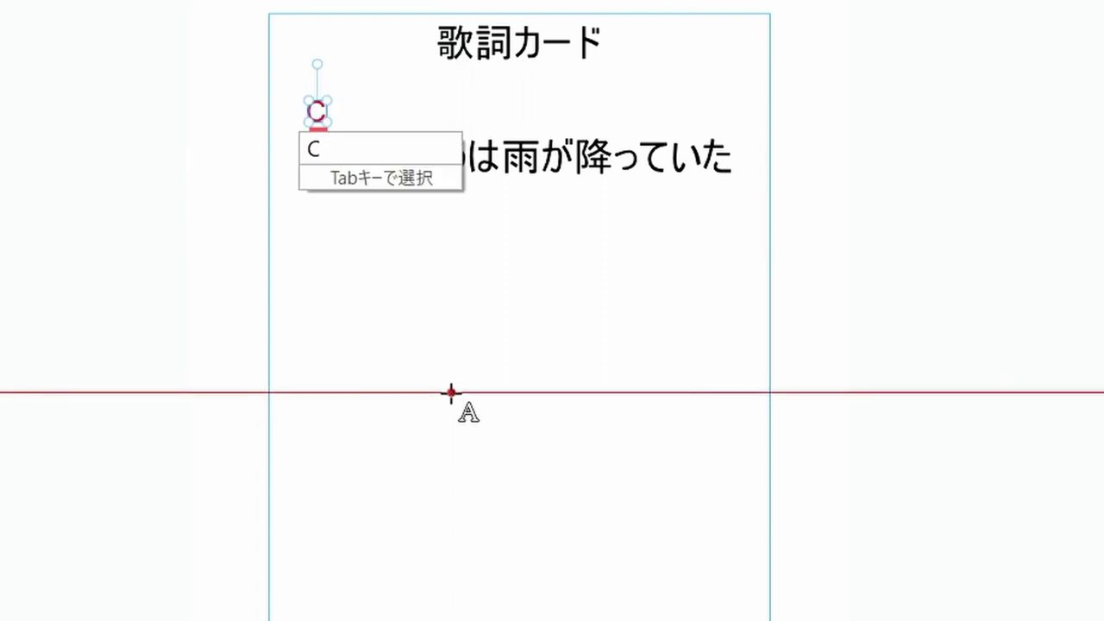
text(AM)
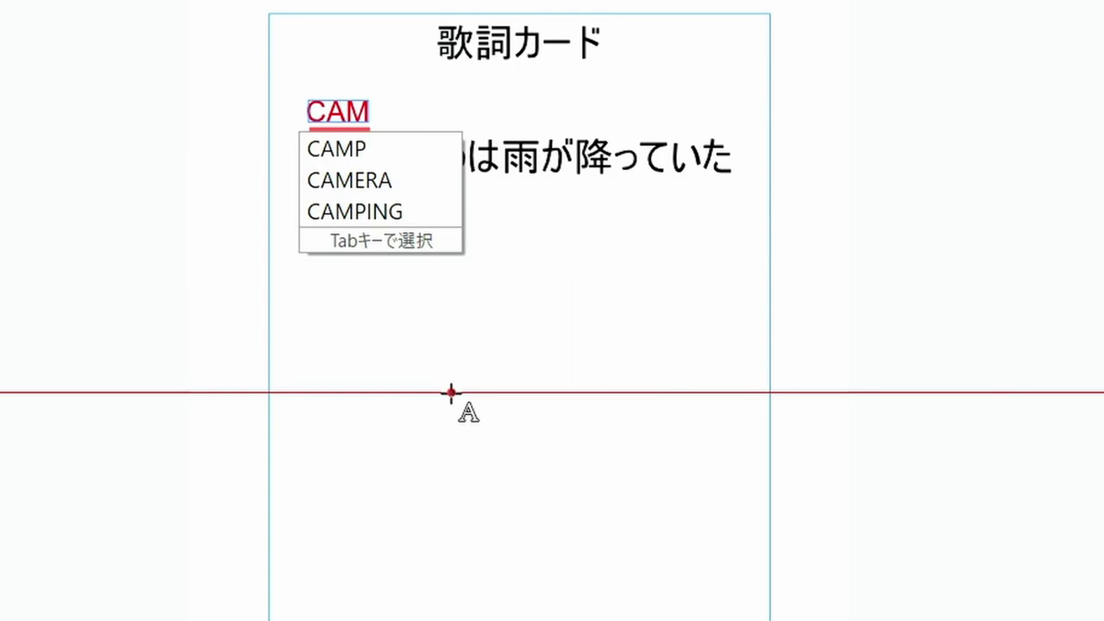
key(BackSpace)
text(m)
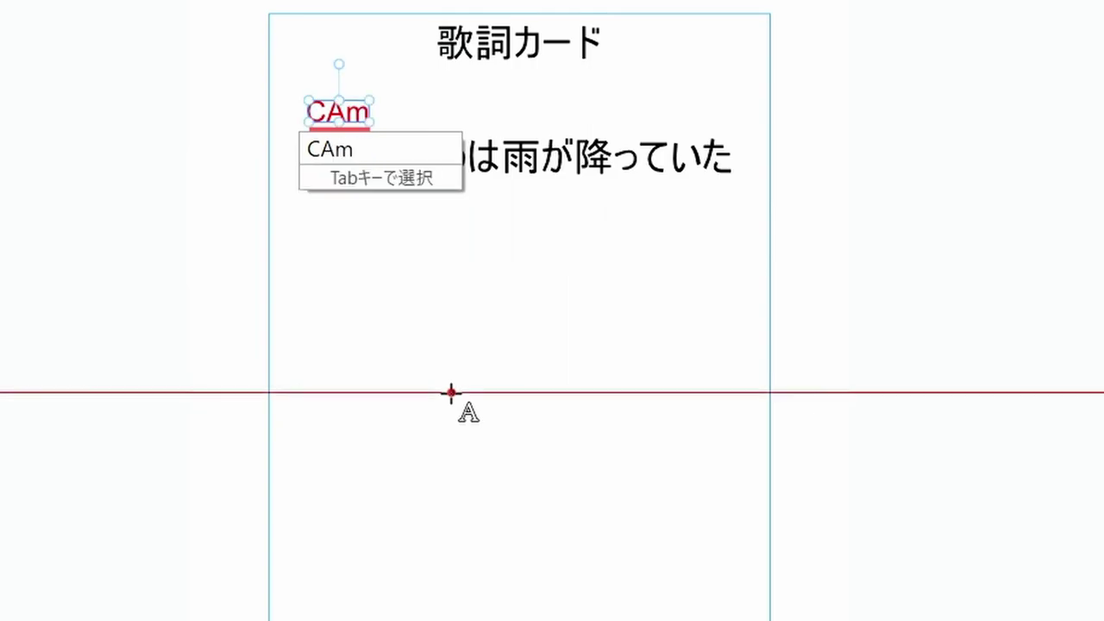
text(GFDmG7sus4G7)
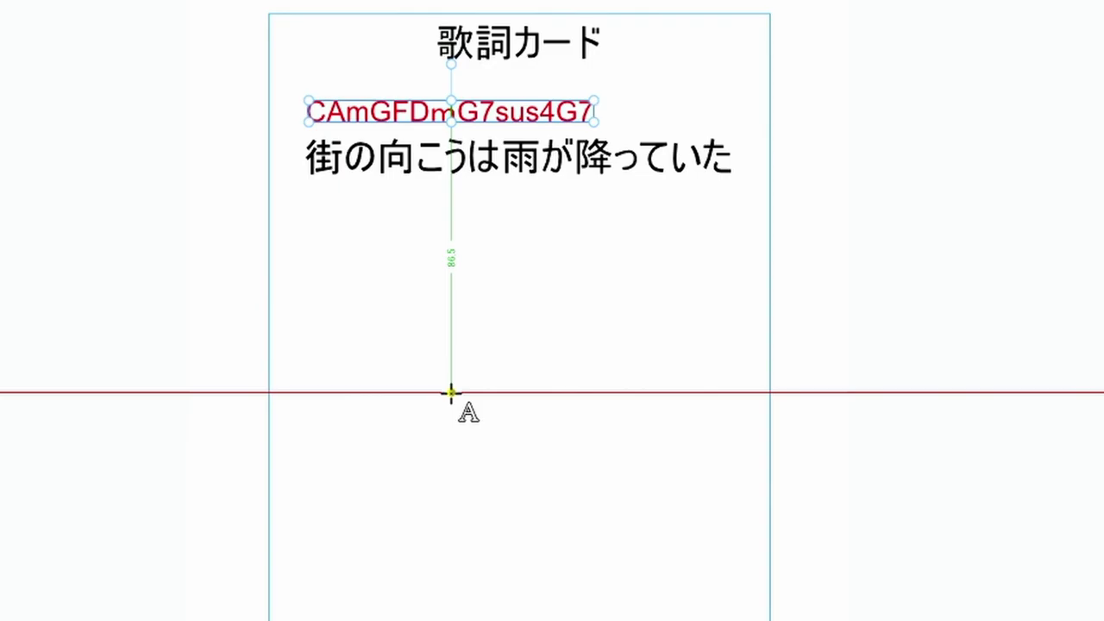
Step: Insert spaces between the chords so each sits over its part of the lyric
click(332, 112)
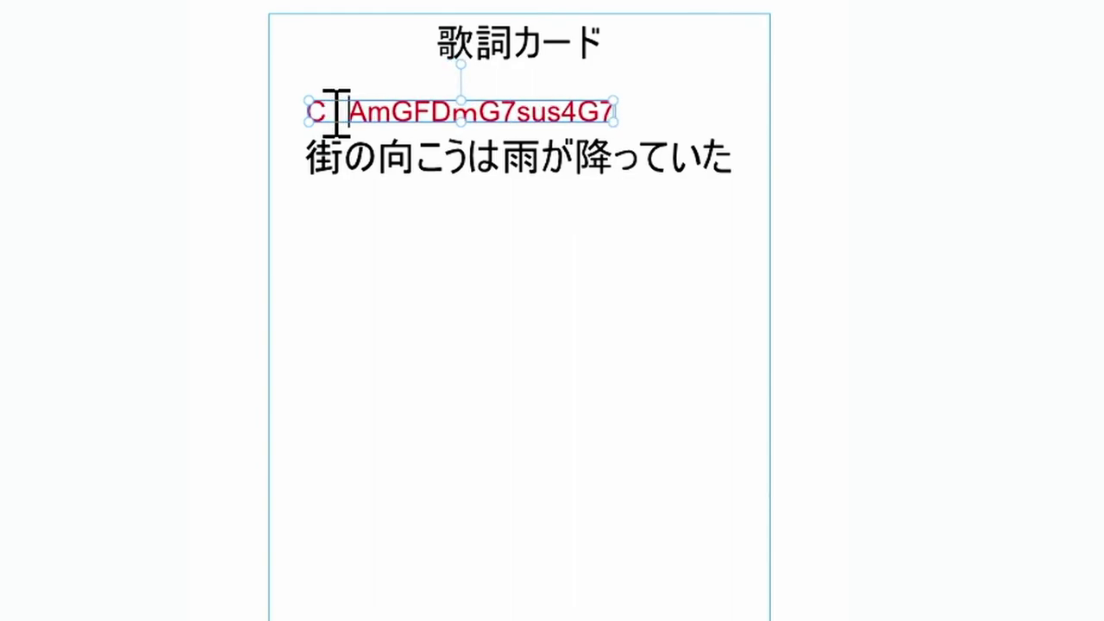
key(Right)
key(Right)
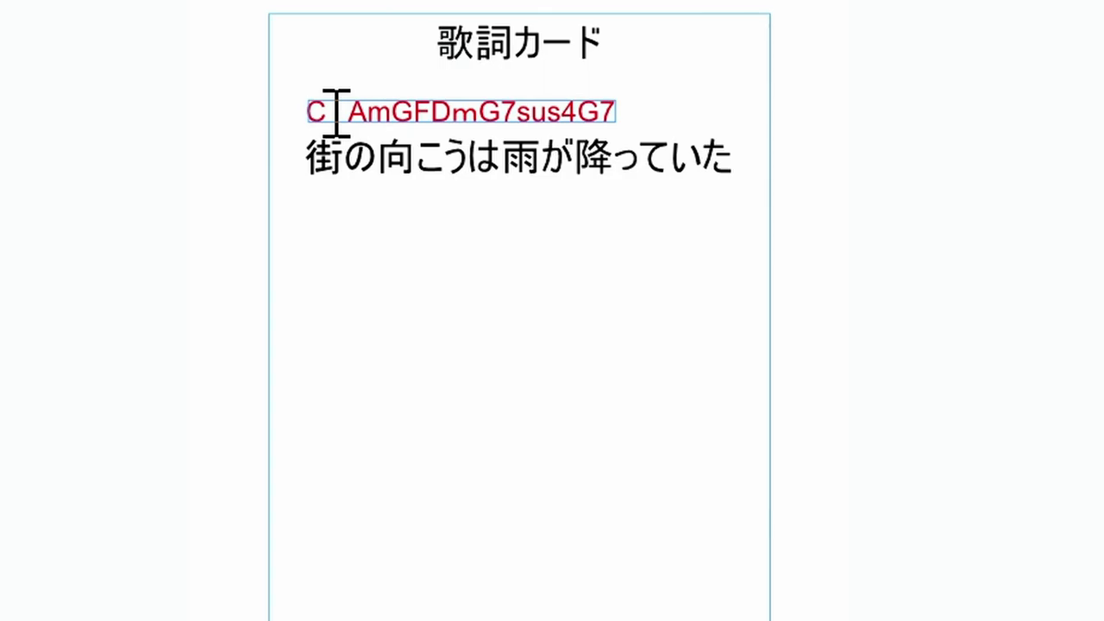
key(Right)
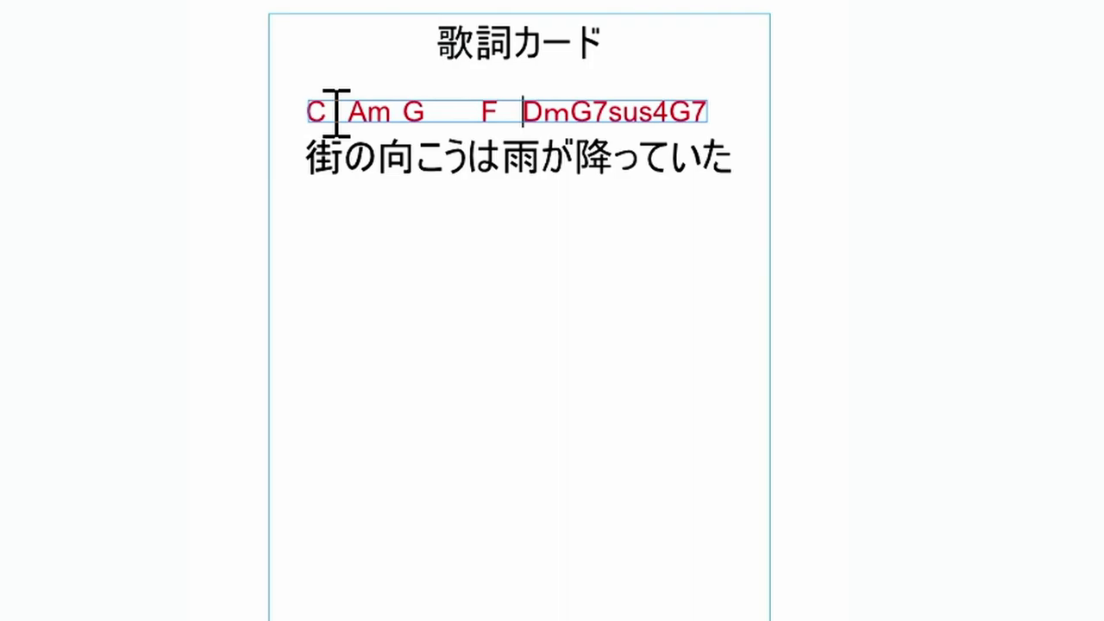
key(Right)
key(Right)
key(Right)
key(Right)
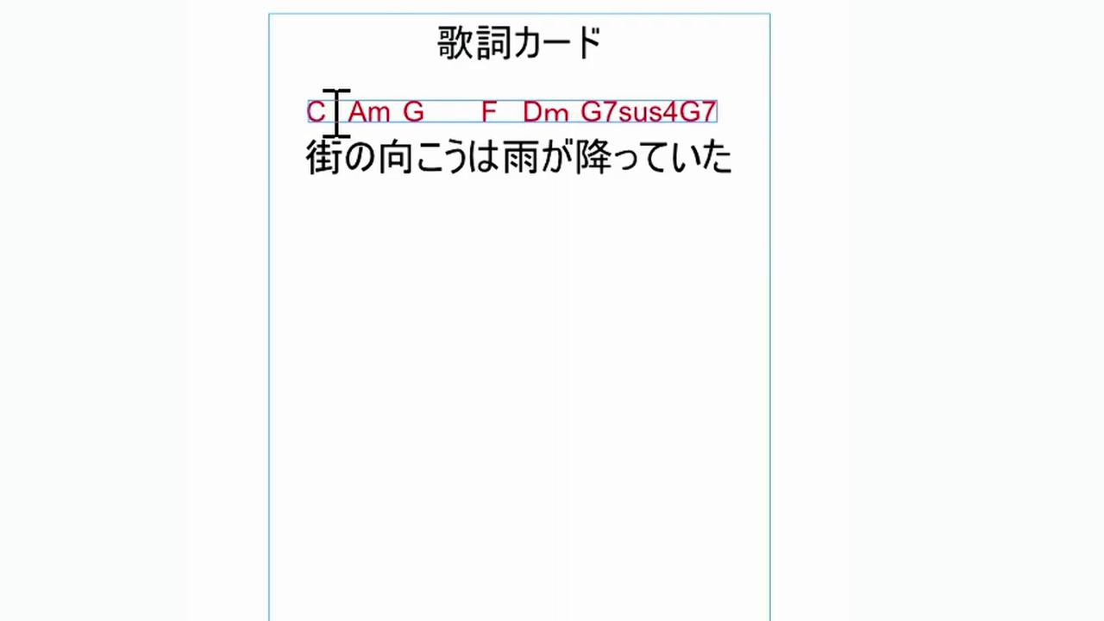
key(Right)
key(Right)
key(Right)
key(Right)
key(Right)
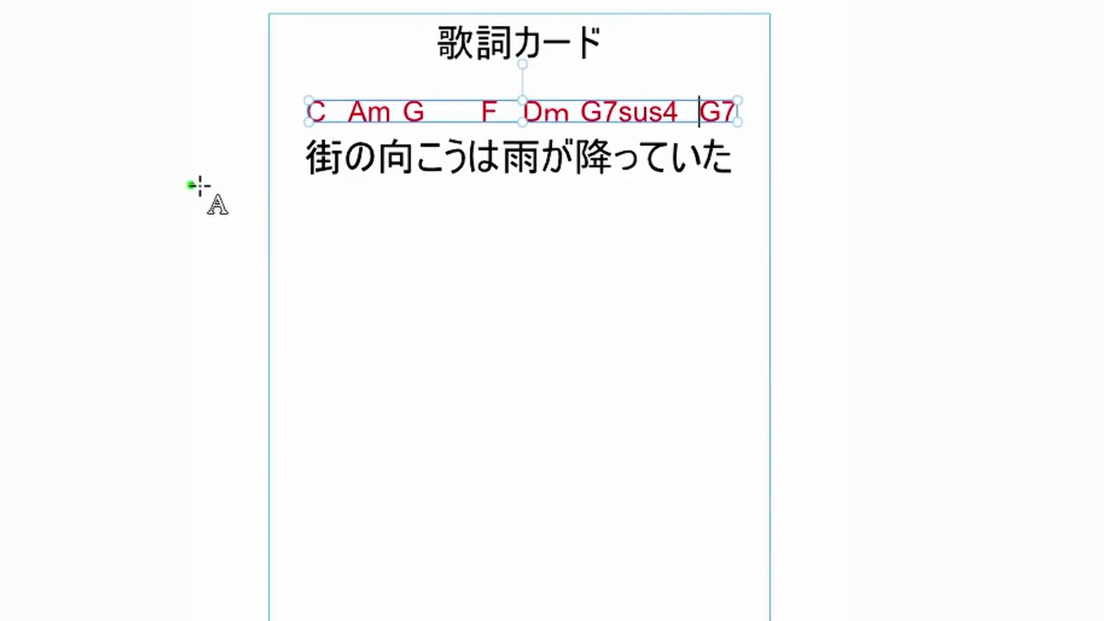
Step: Nudge the black lyric line up three steps toward the red chords, then deselect
key(Escape)
click(418, 164)
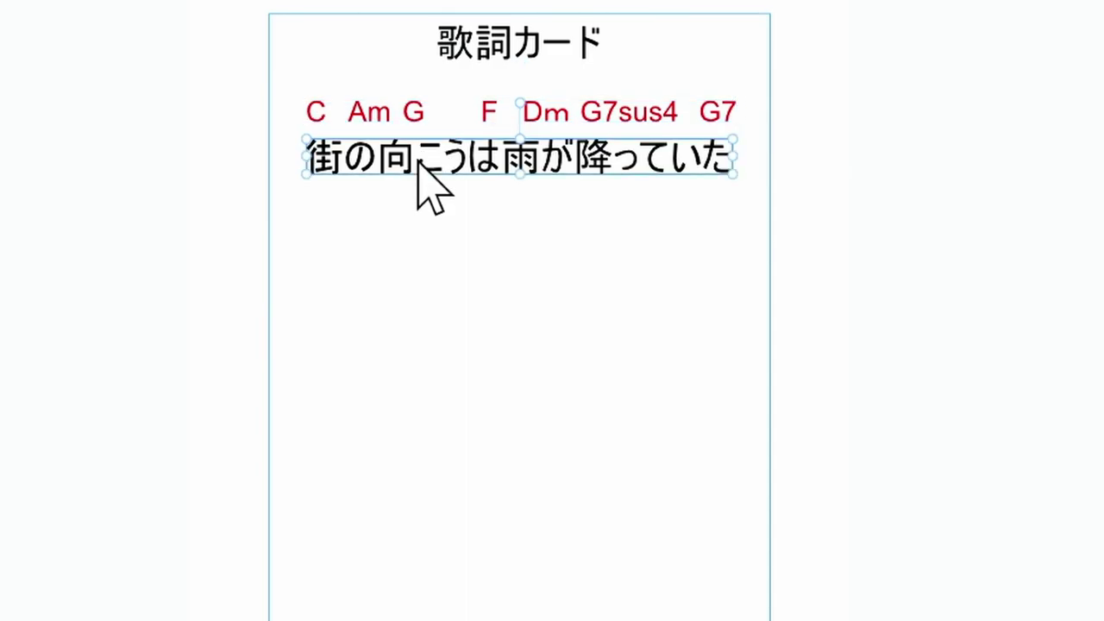
key(Up)
key(Up)
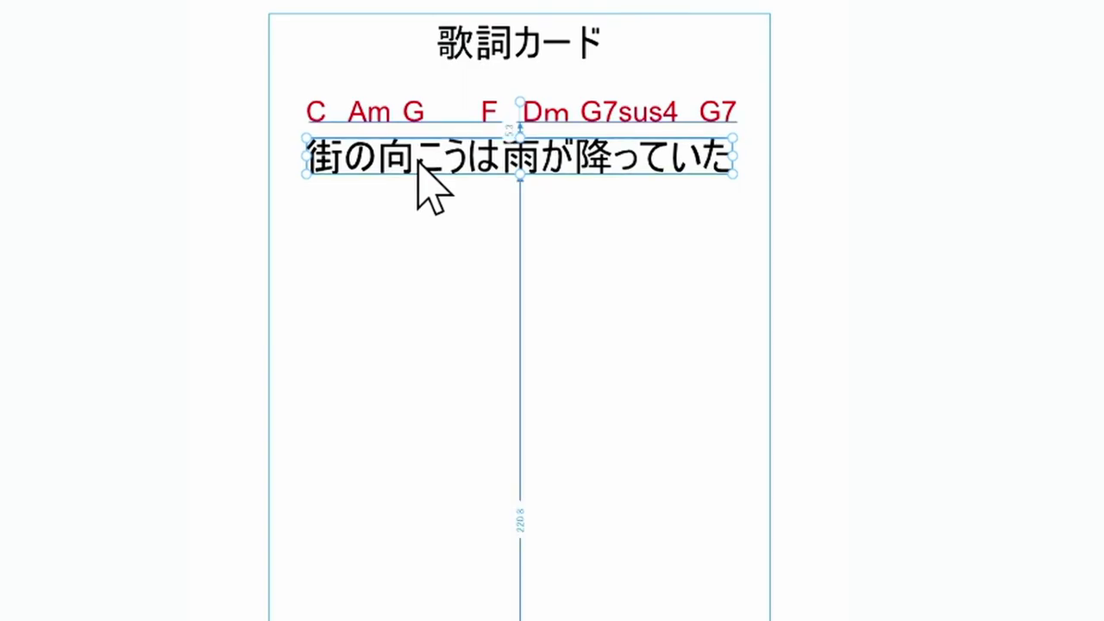
key(Up)
key(Up)
key(Up)
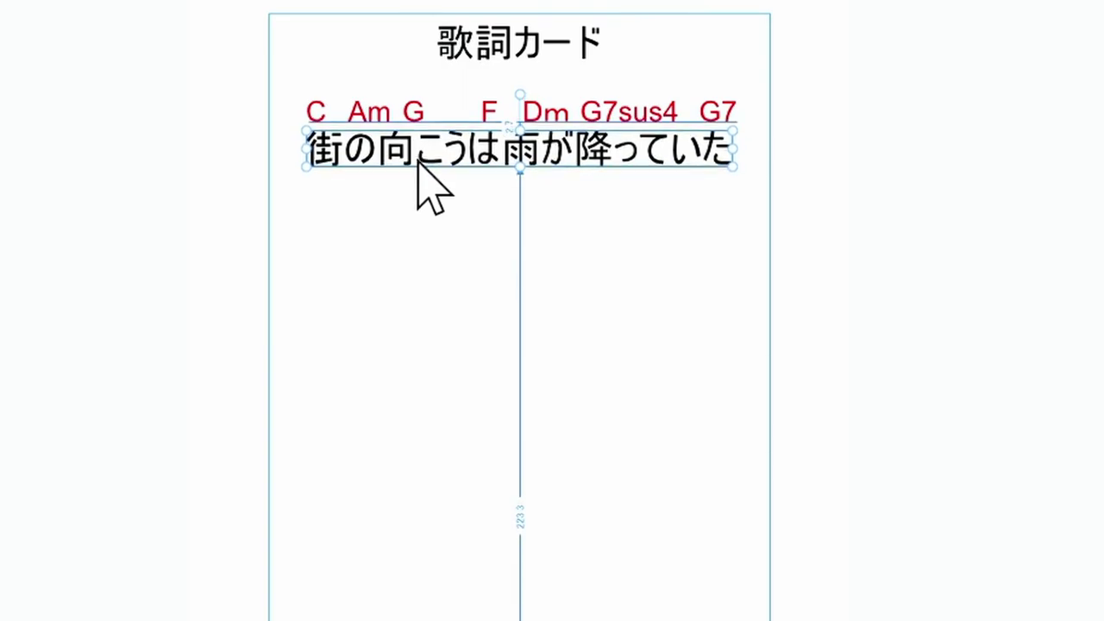
key(Up)
key(Up)
key(Up)
key(Up)
key(Up)
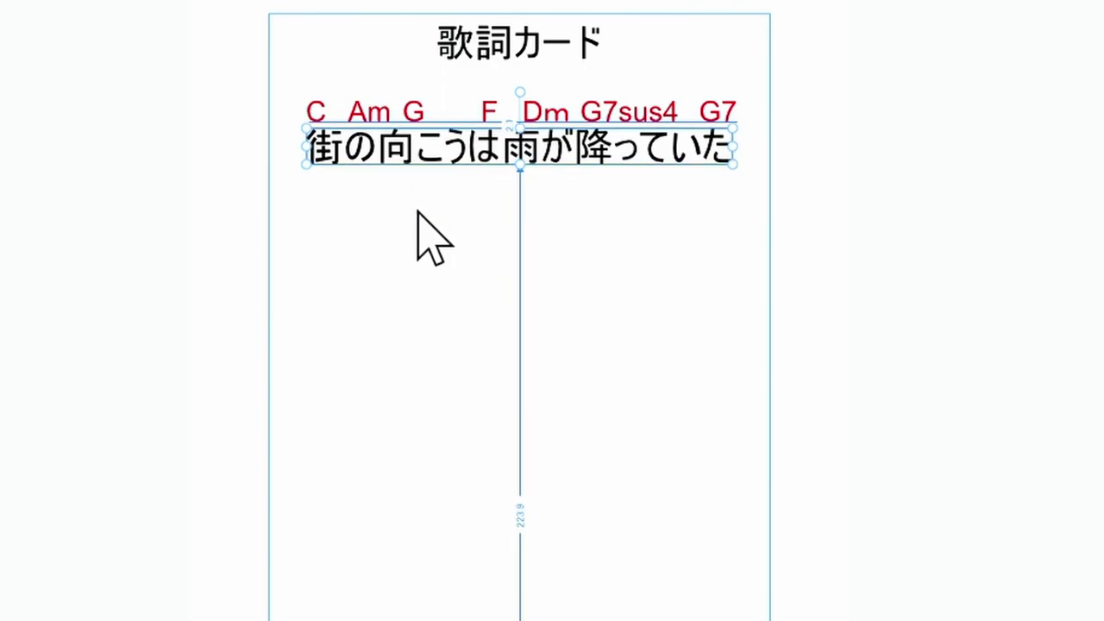
click(415, 259)
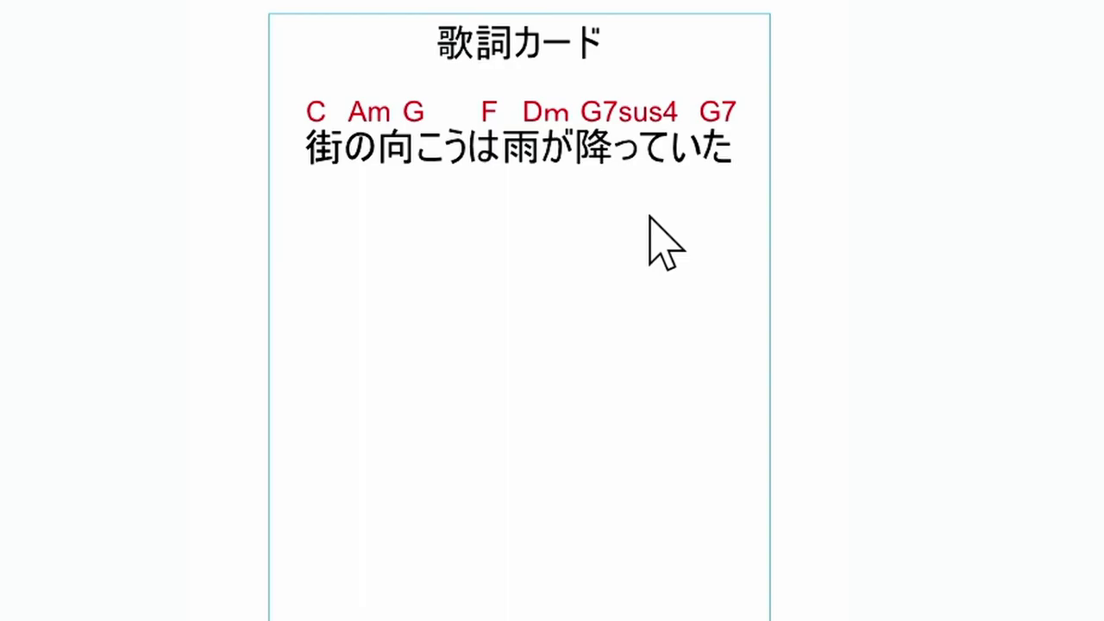
Step: Select the sus4 in G7sus4 and reduce its font size
click(599, 182)
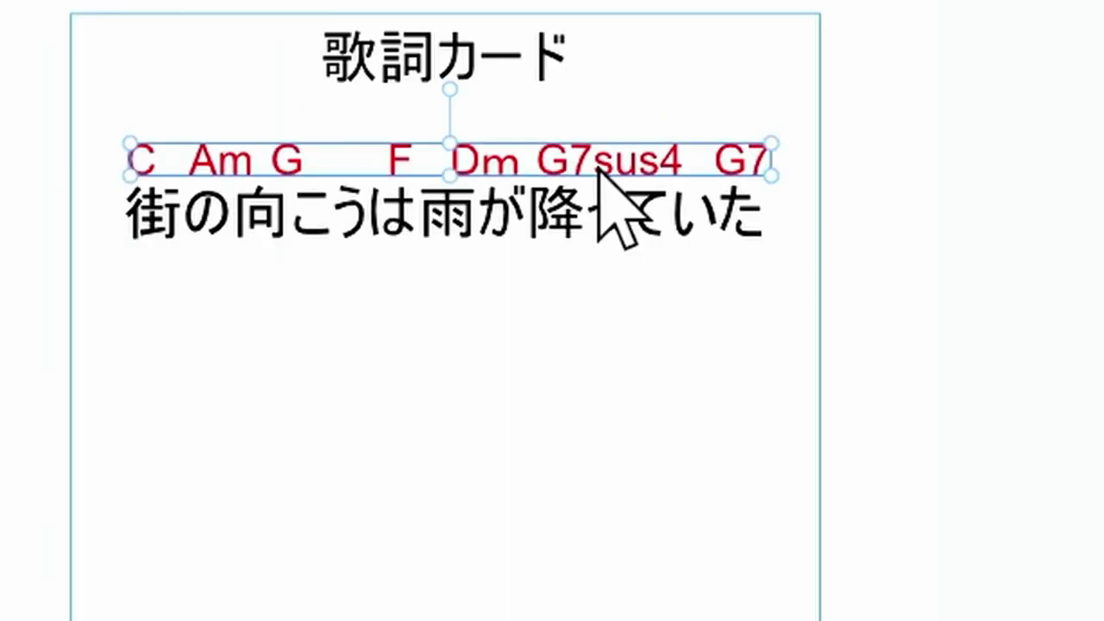
drag(595, 162, 714, 162)
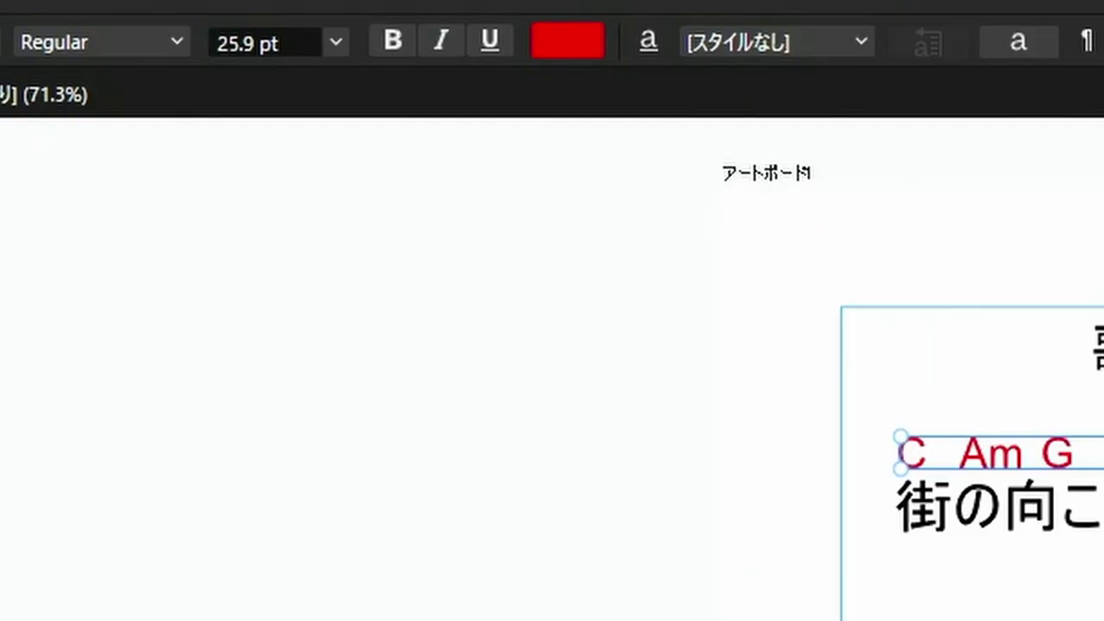
key(Up)
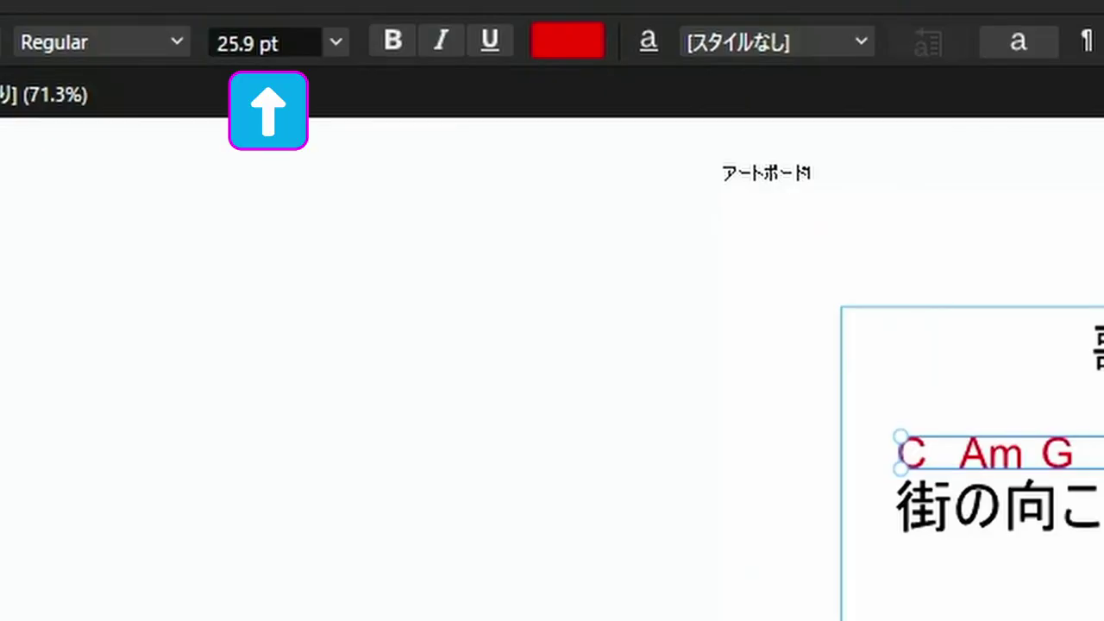
click(258, 44)
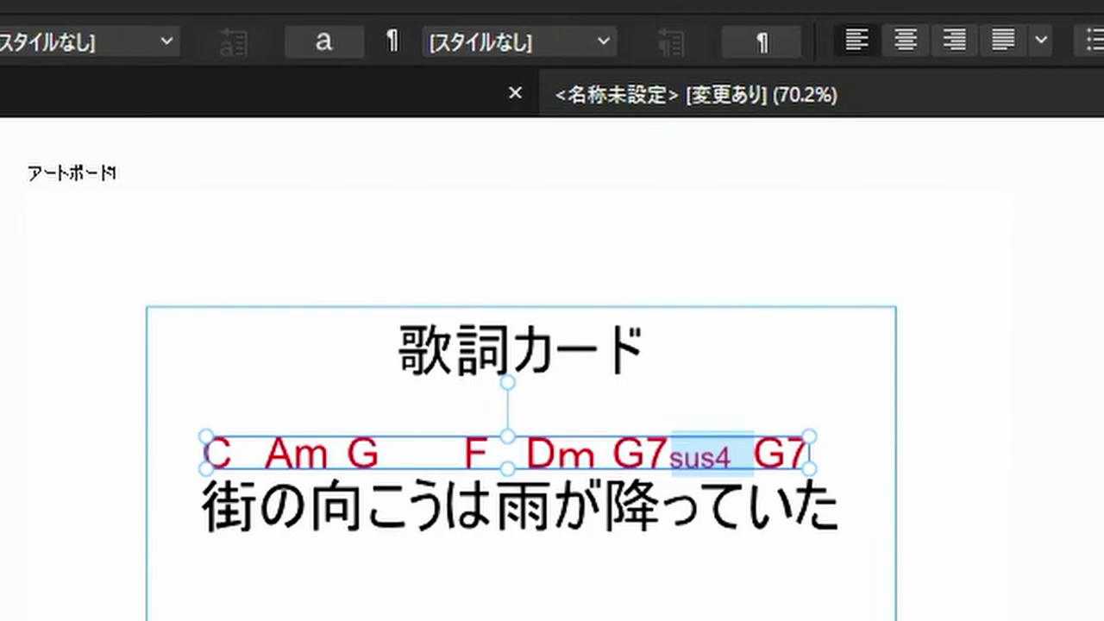
Step: Raise sus4 into superscript position after G7
key(alt+shift+Up)
key(alt+shift+Up)
key(alt+shift+Up)
key(alt+shift+Up)
key(alt+shift+Up)
key(alt+shift+Up)
key(alt+shift+Up)
key(alt+shift+Up)
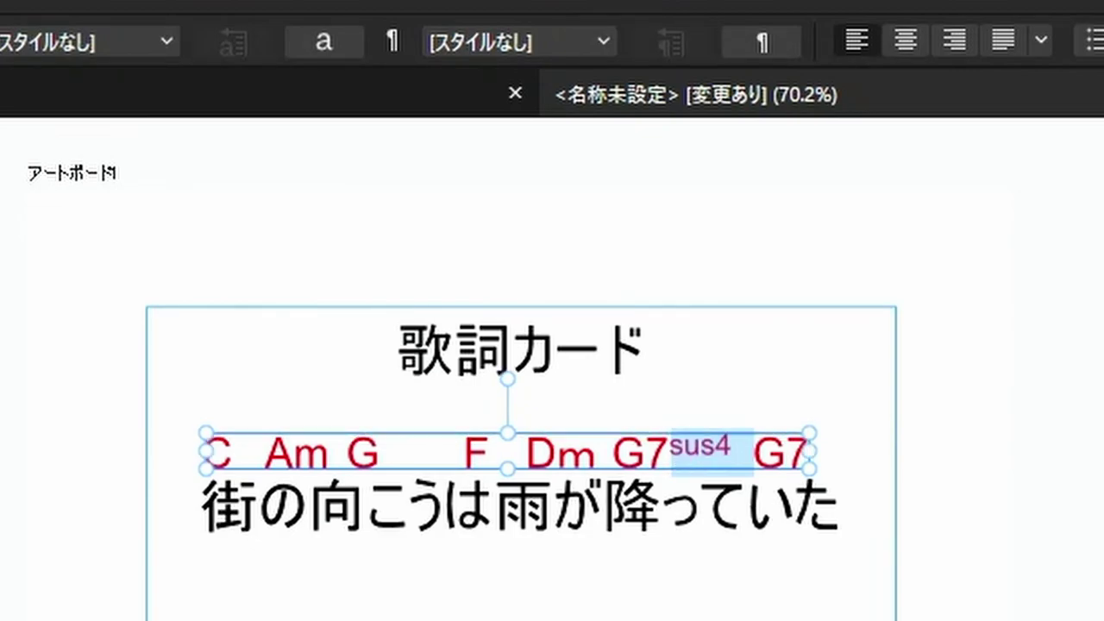
key(alt+shift+Up)
key(alt+shift+Up)
key(alt+shift+Up)
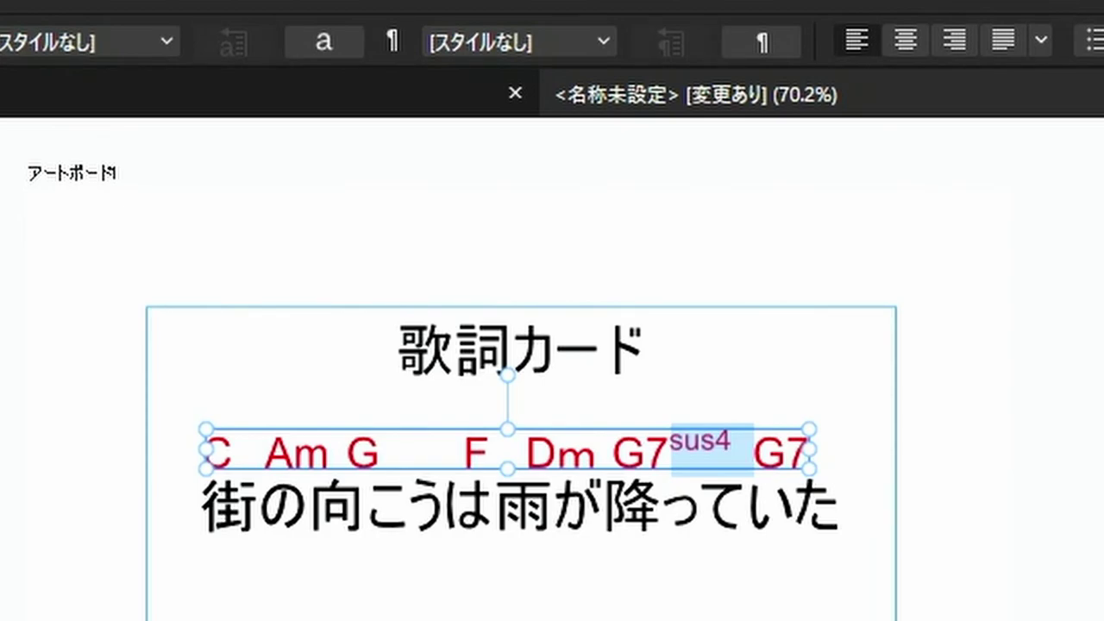
key(ctrl+plus)
drag(842, 394, 985, 395)
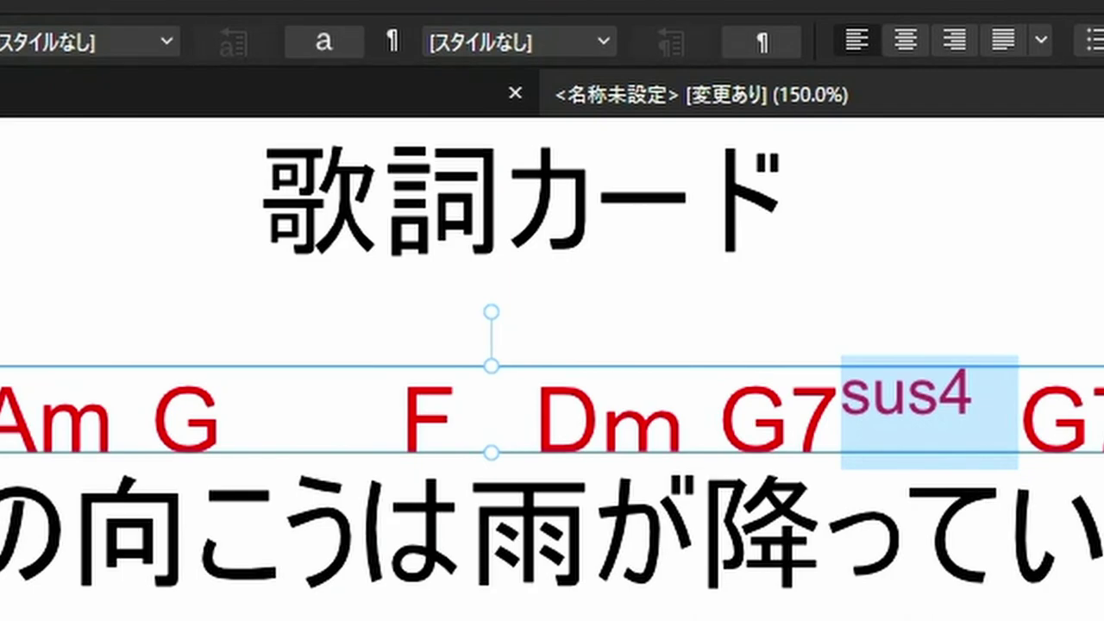
Step: Fine-tune the chord line's leading with Alt+Up and Alt+Down
key(alt+Up)
key(alt+Up)
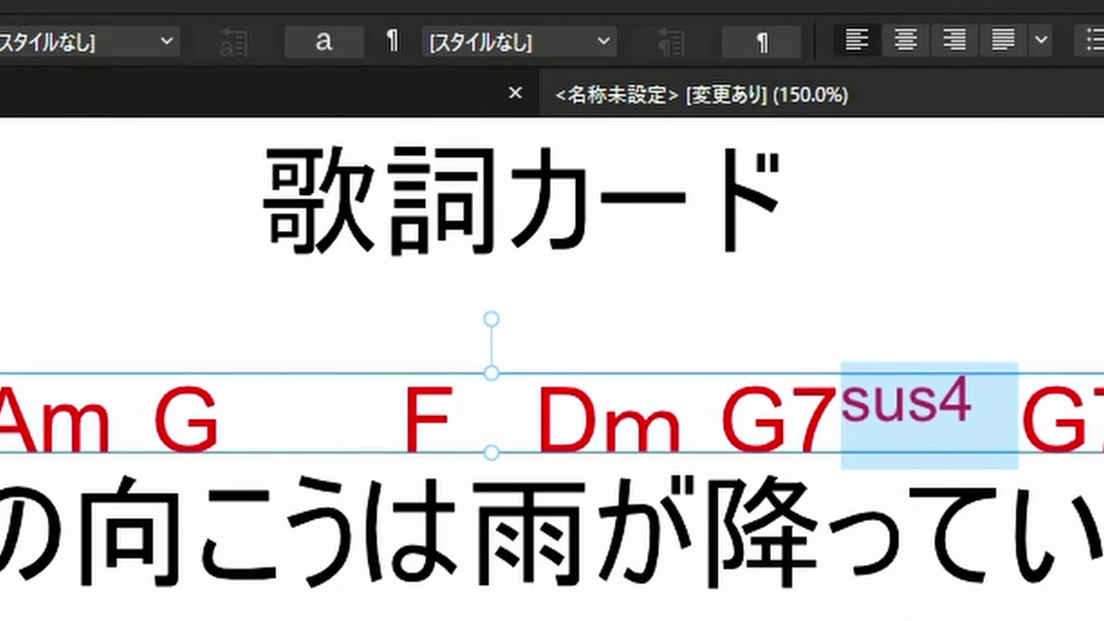
key(alt+Up)
key(alt+Down)
key(alt+Down)
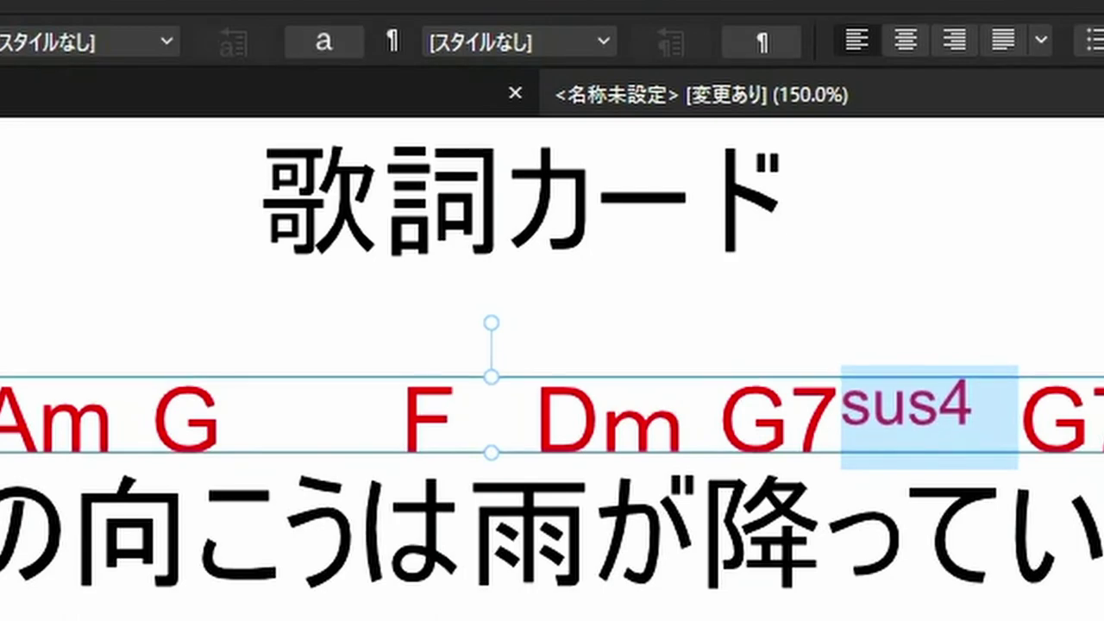
key(alt+Down)
key(alt+Down)
key(alt+Up)
key(alt+Up)
key(alt+Down)
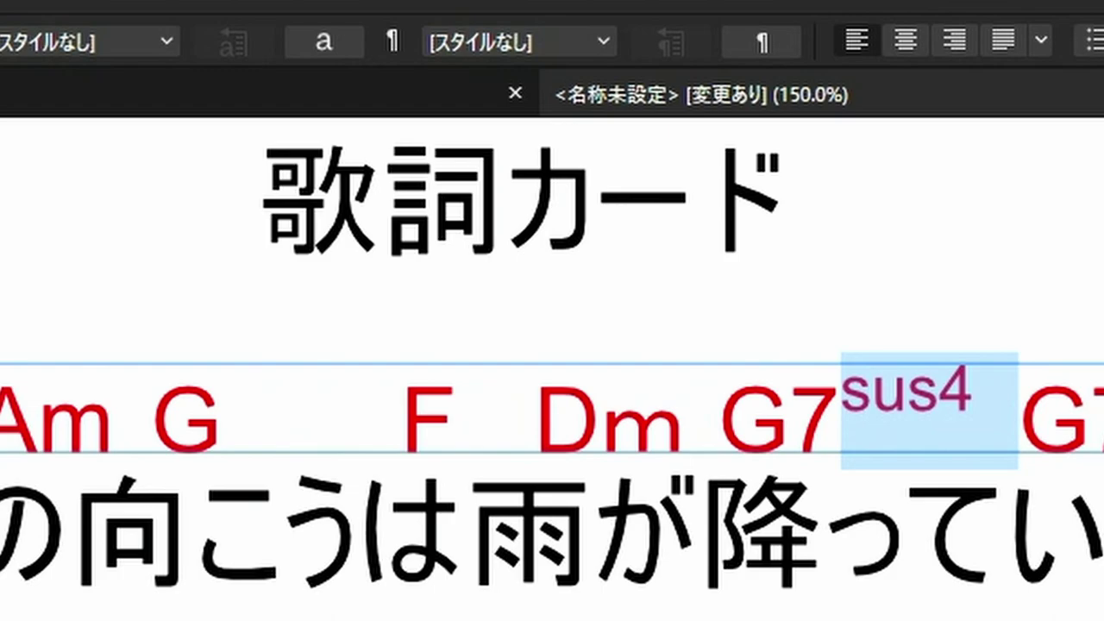
Step: Append ♭5 after the final G7, converting フラット to ♭, and remove the space before 5
key(Escape)
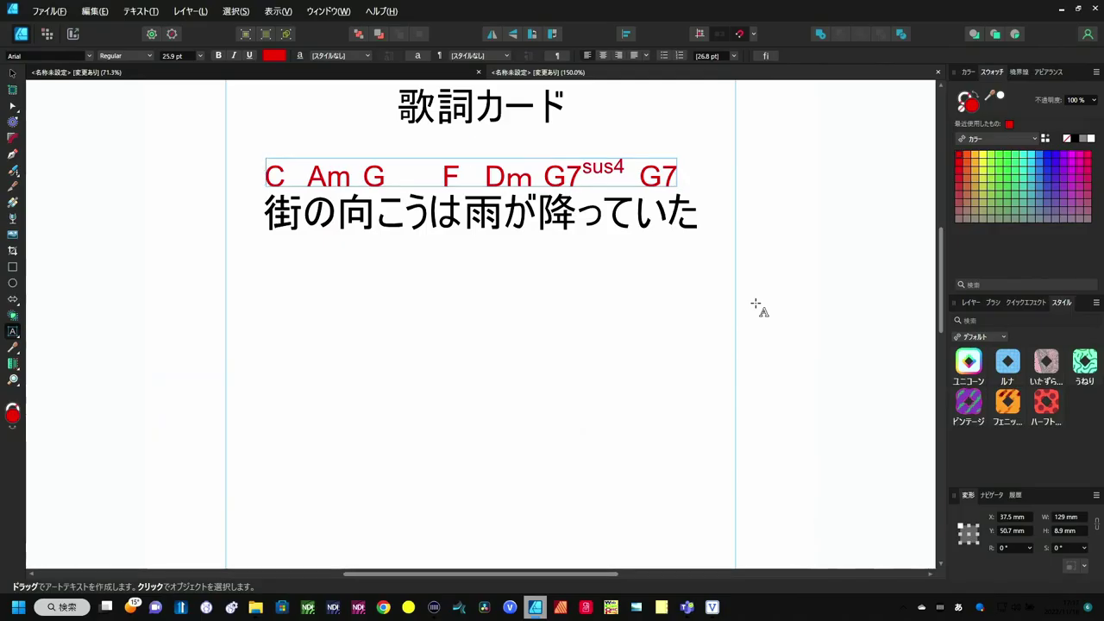
text(フラット)
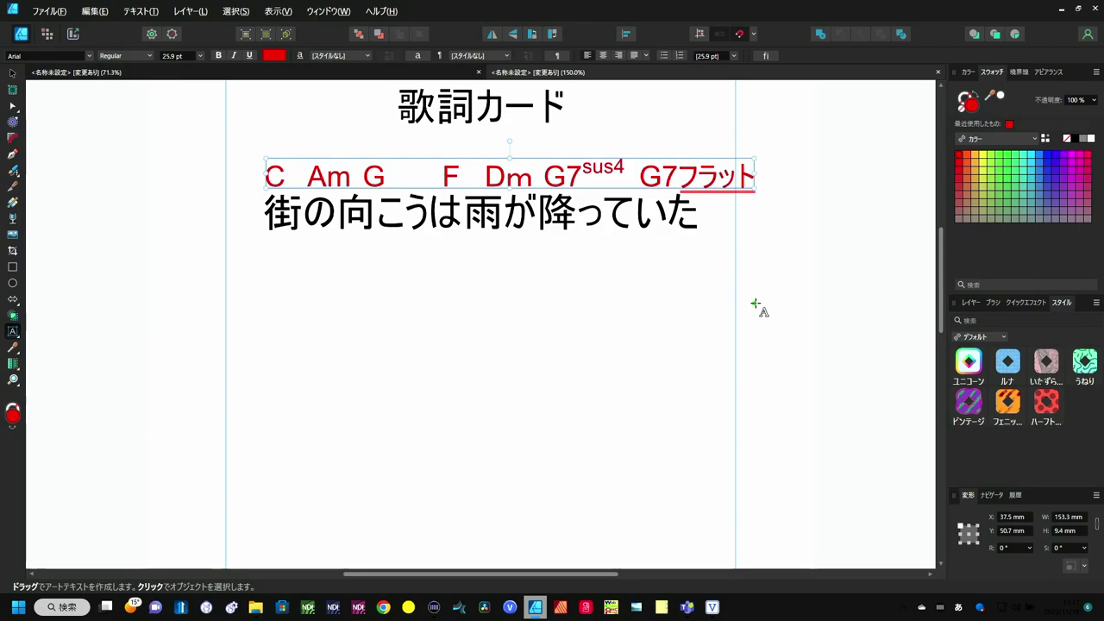
key(space)
key(space)
key(space)
key(space)
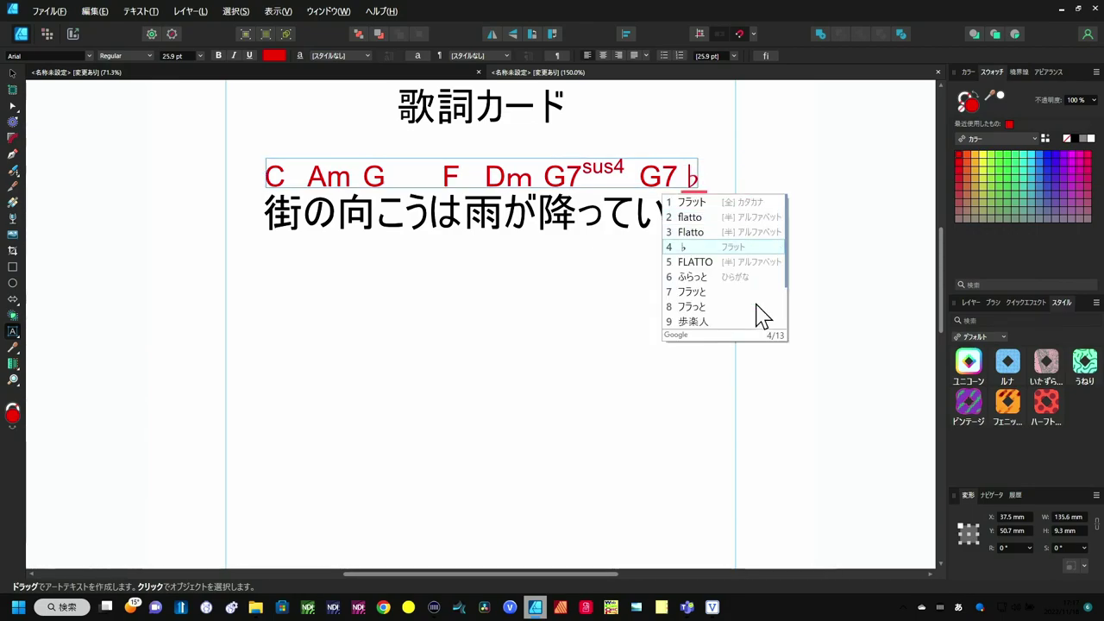
key(Return)
text(5)
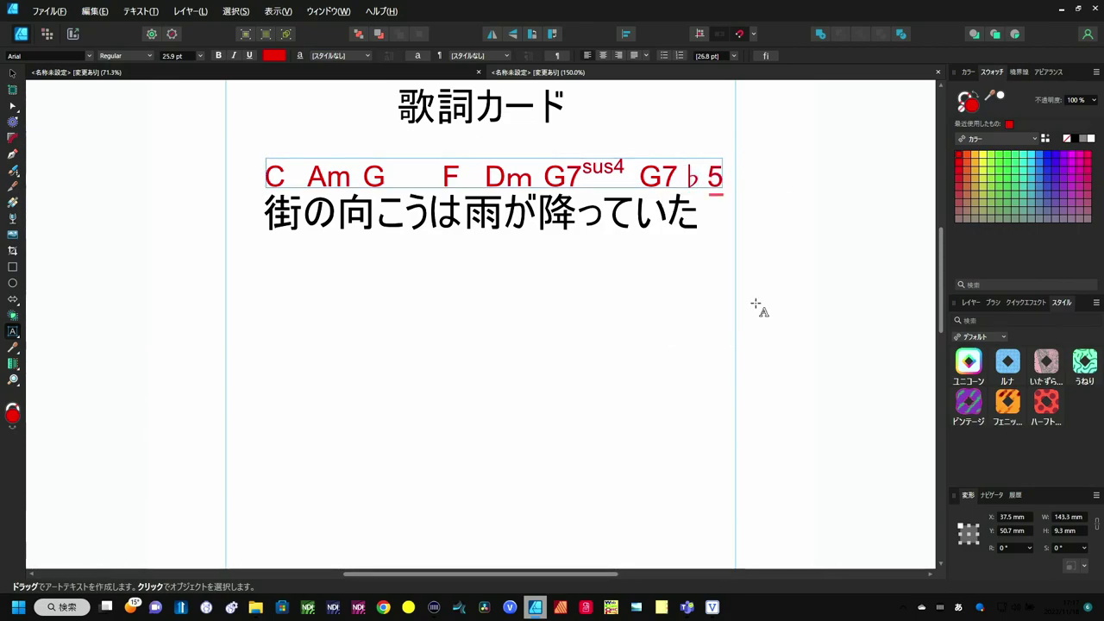
key(Return)
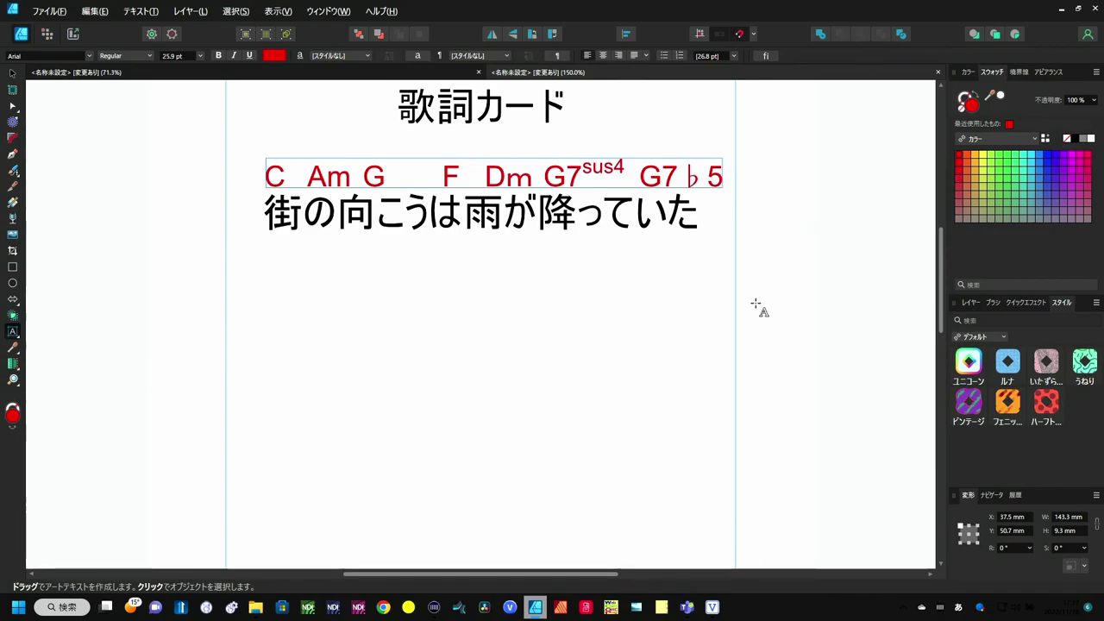
key(Escape)
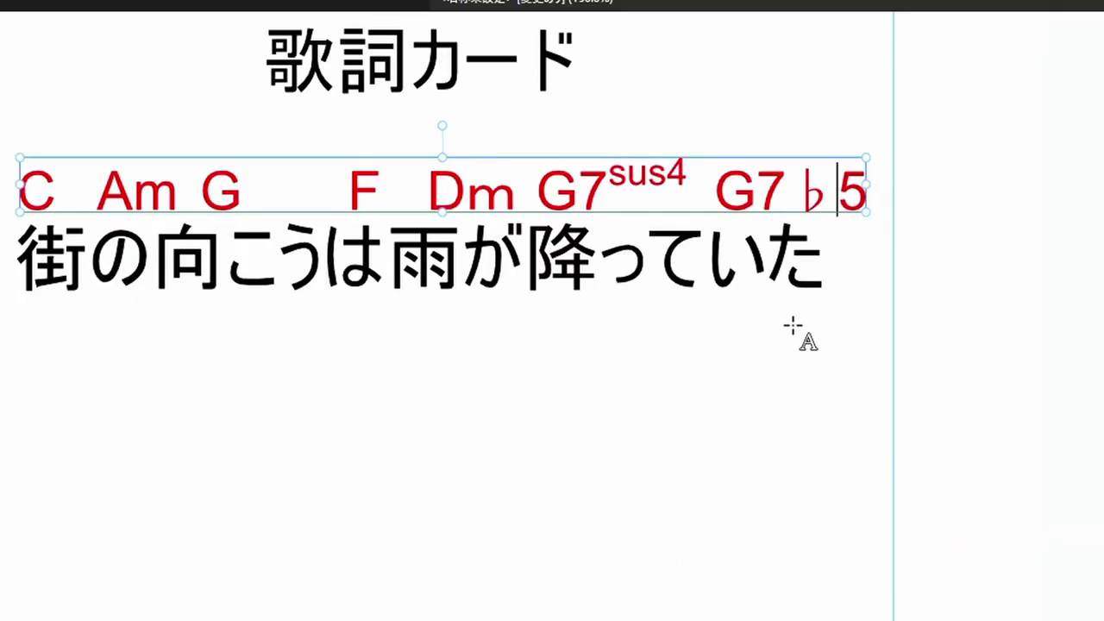
key(BackSpace)
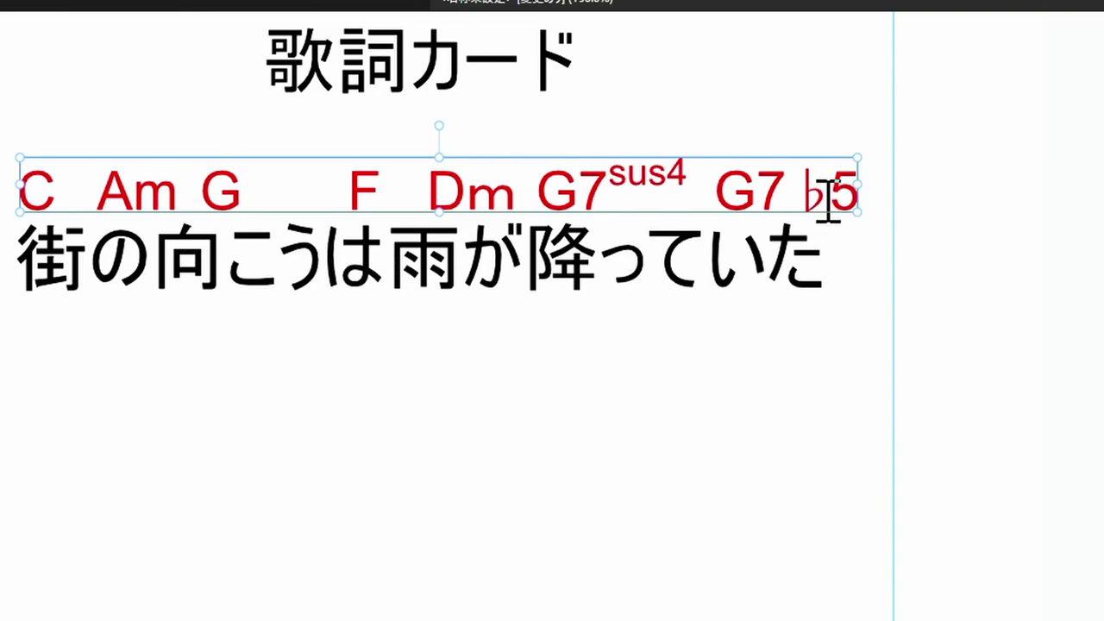
Step: Give the ♭5 a 9 pt baseline shift in the Character panel
drag(804, 194, 862, 191)
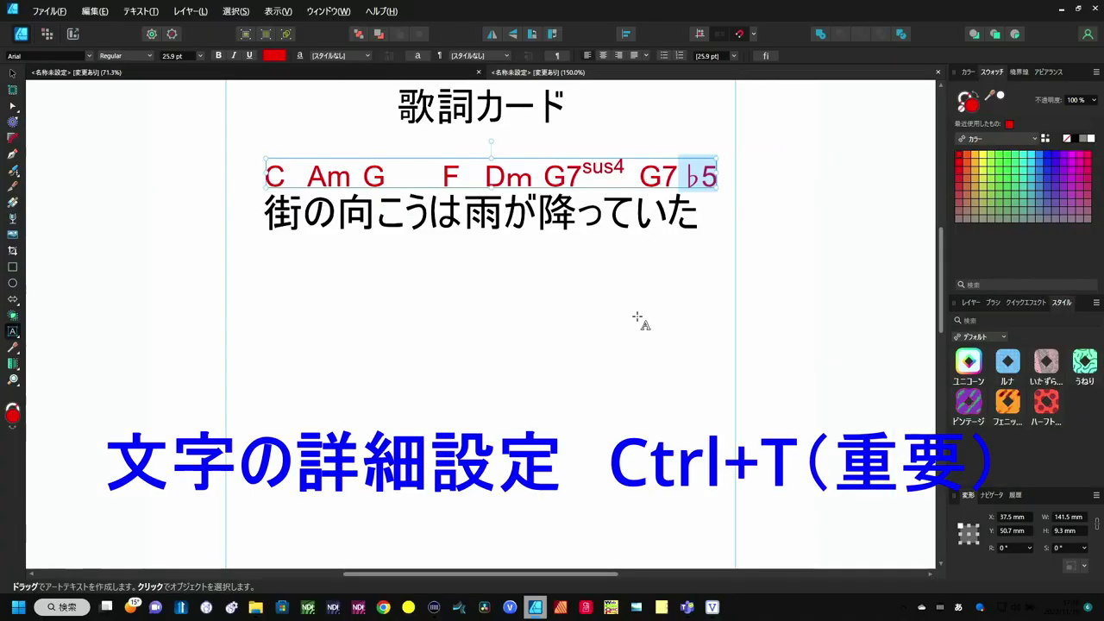
key(ctrl+t)
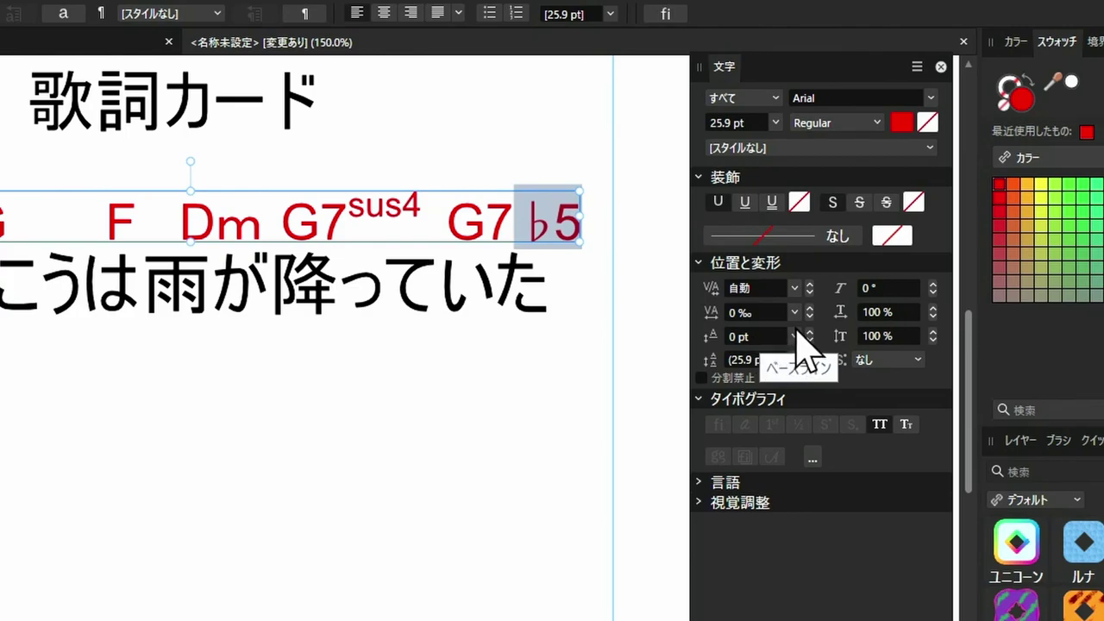
click(793, 336)
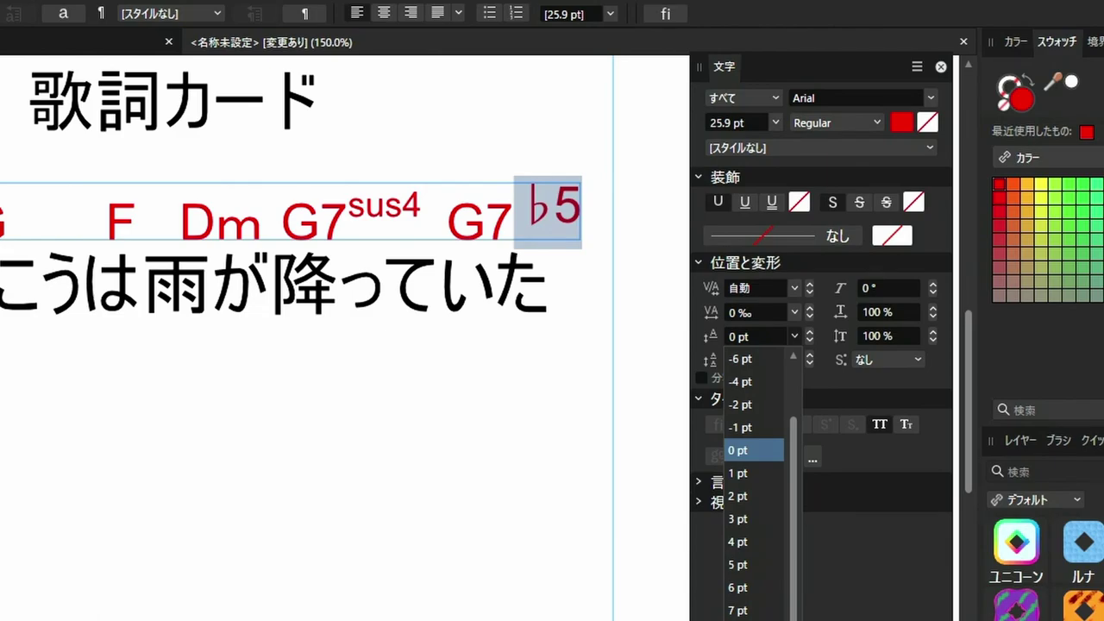
click(741, 619)
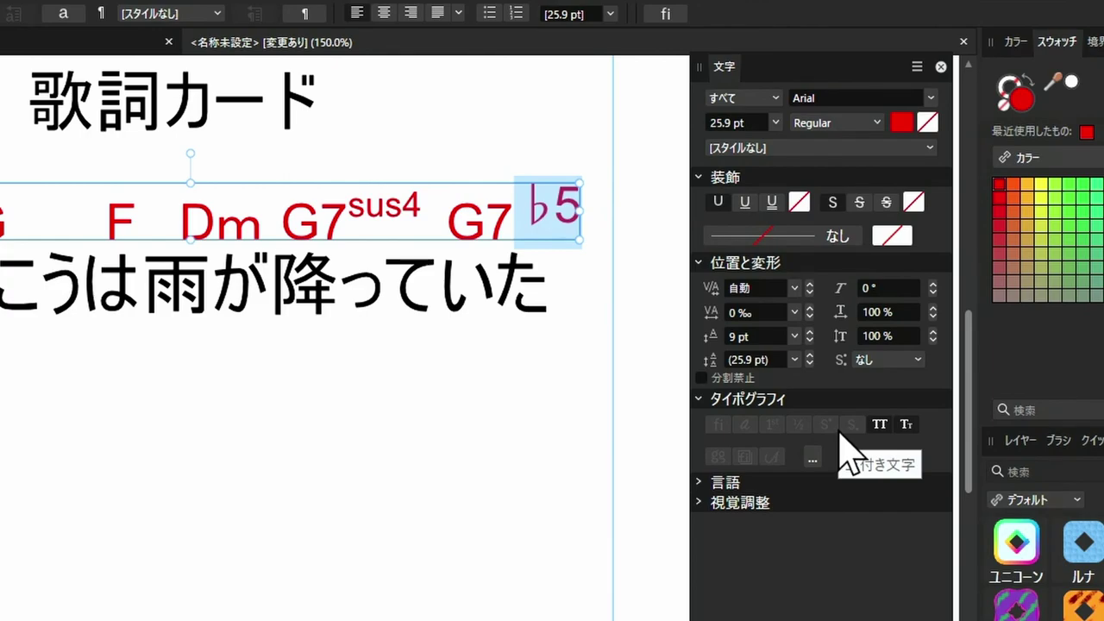
Step: Scale ♭5 to 70% horizontally and vertically and raise its baseline shift to about 12 pt
click(889, 312)
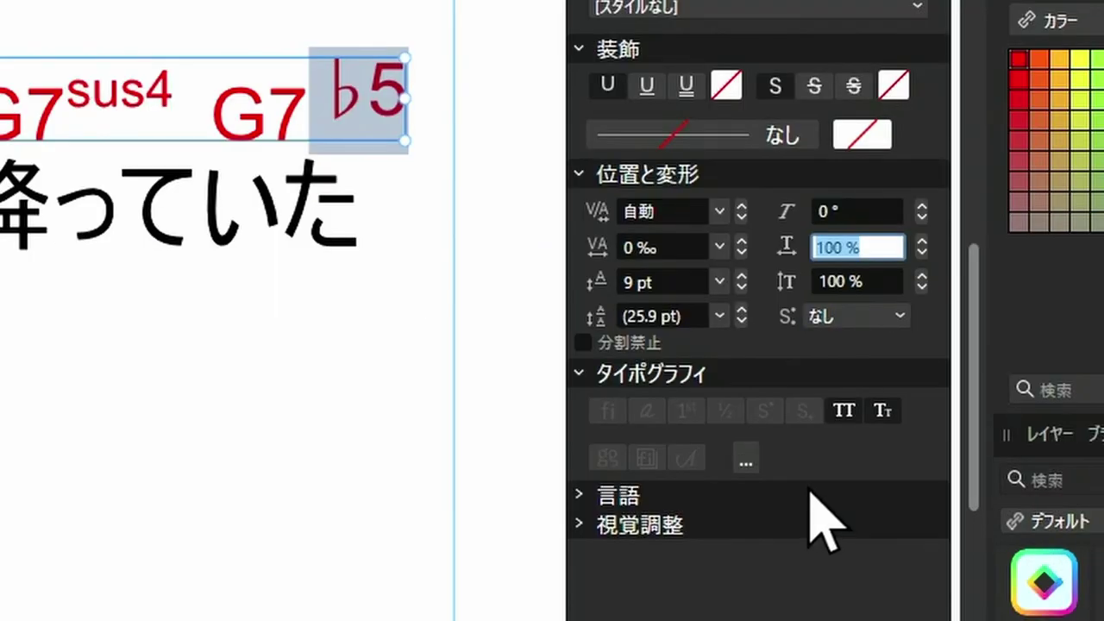
text(70)
key(Return)
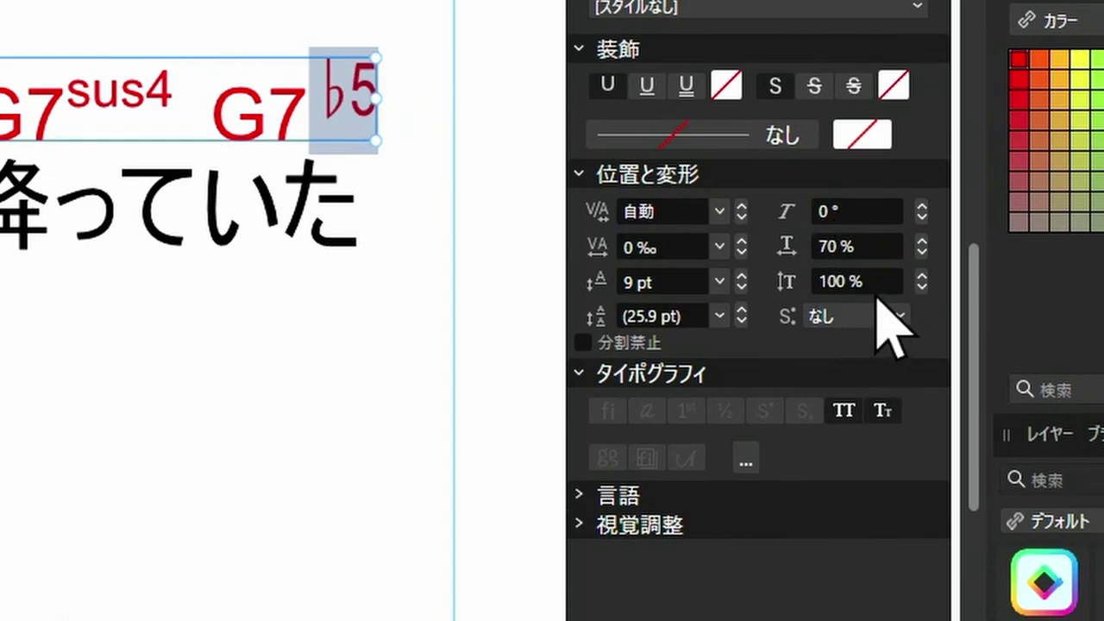
click(875, 283)
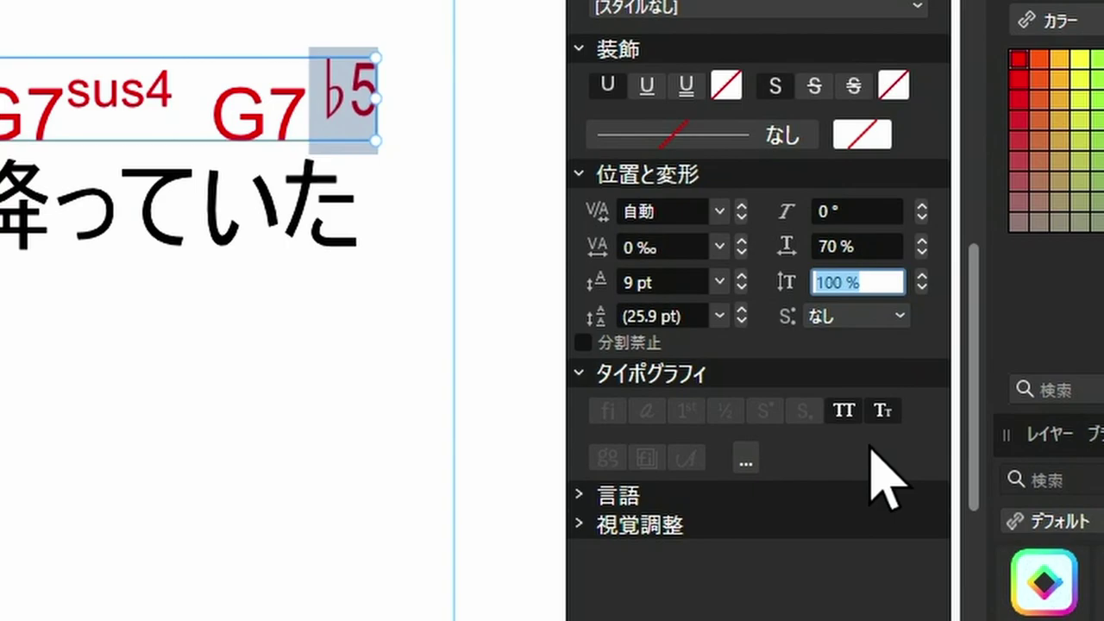
text(70)
key(Return)
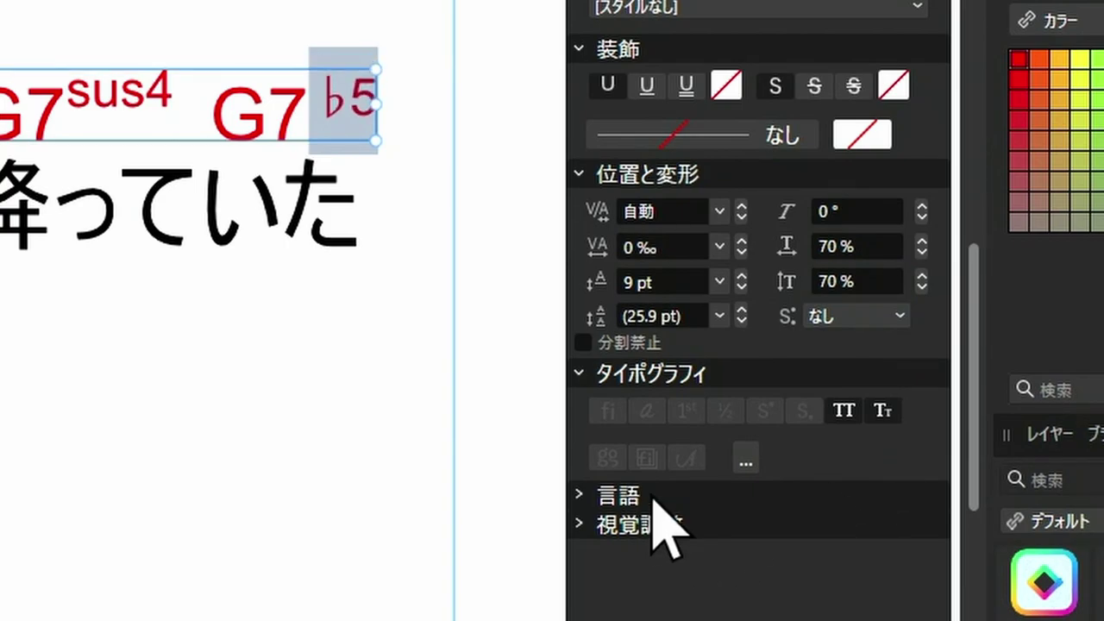
click(741, 276)
click(740, 276)
click(741, 276)
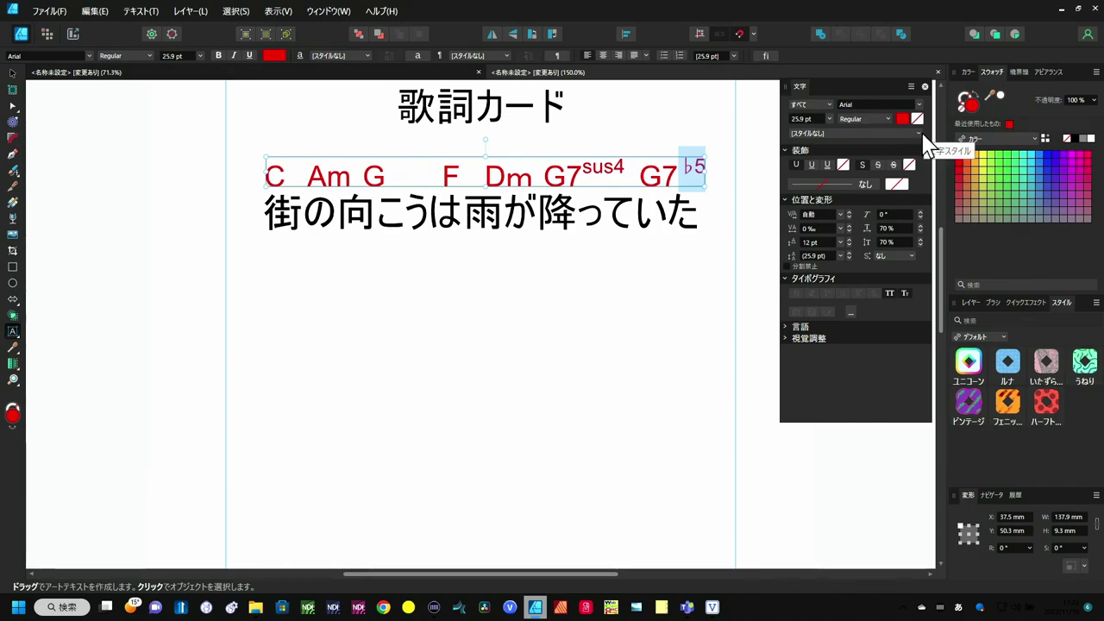
Step: Create a character style named 上付き文字 from the ♭5 formatting
click(920, 135)
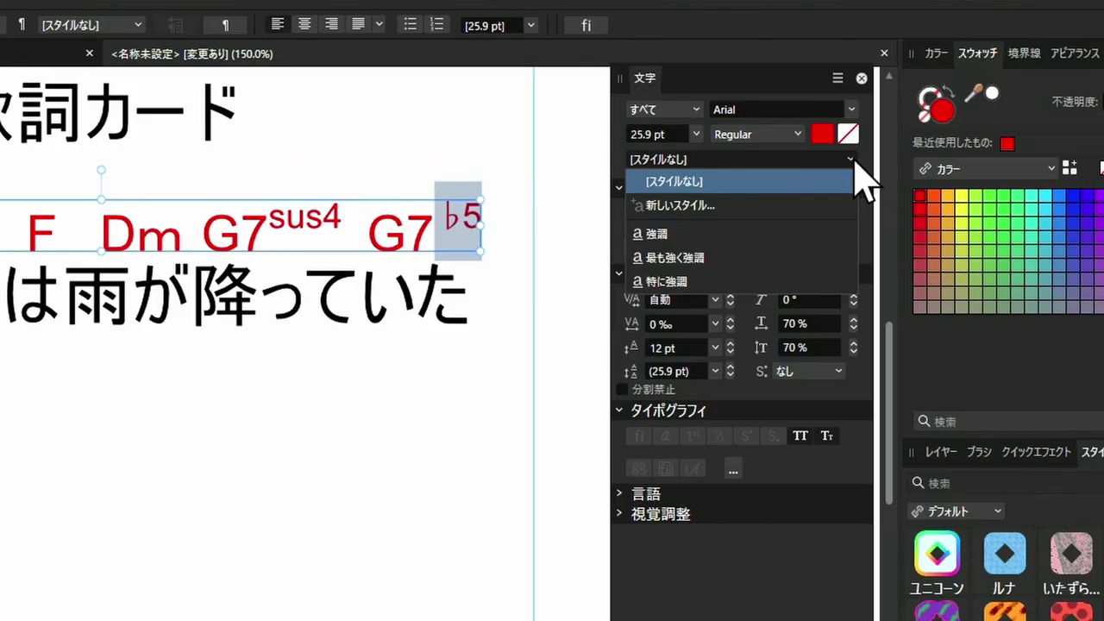
click(778, 207)
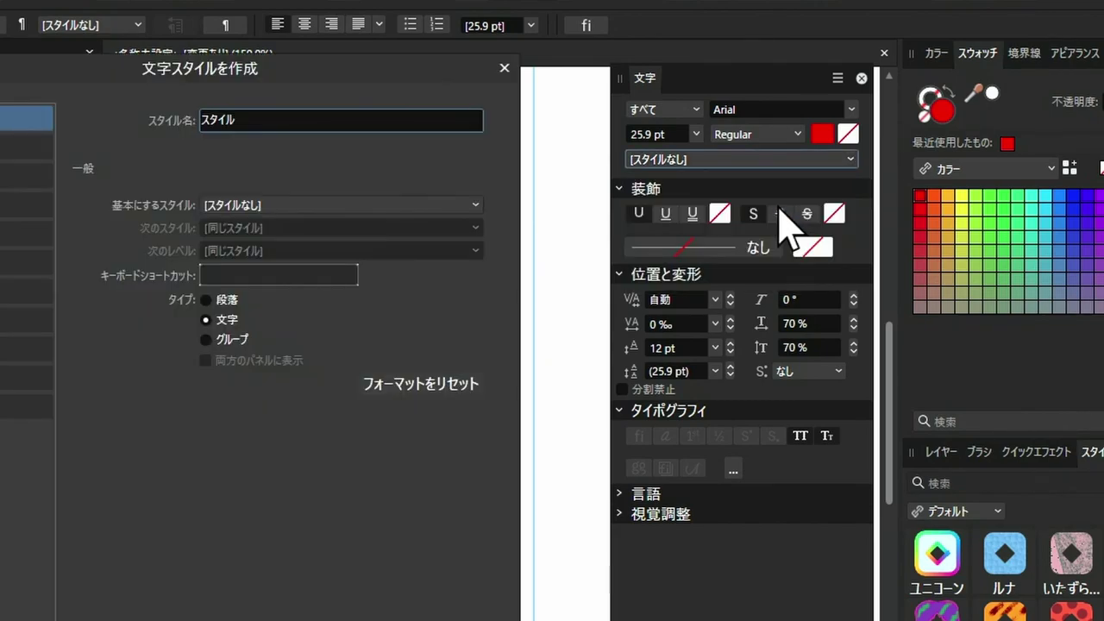
text(uet)
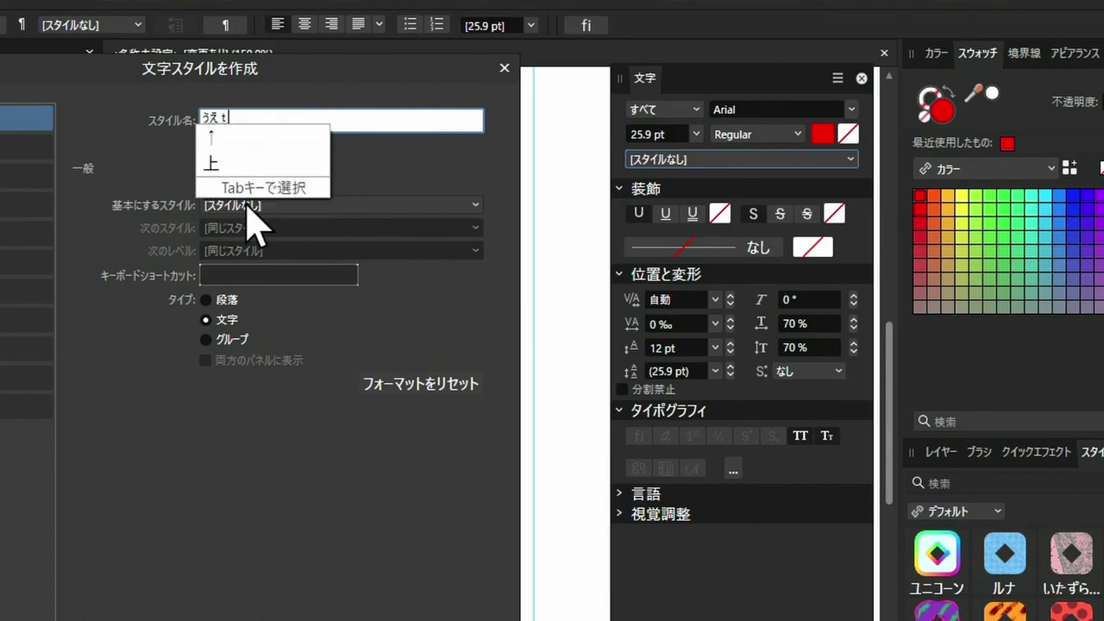
text(uki)
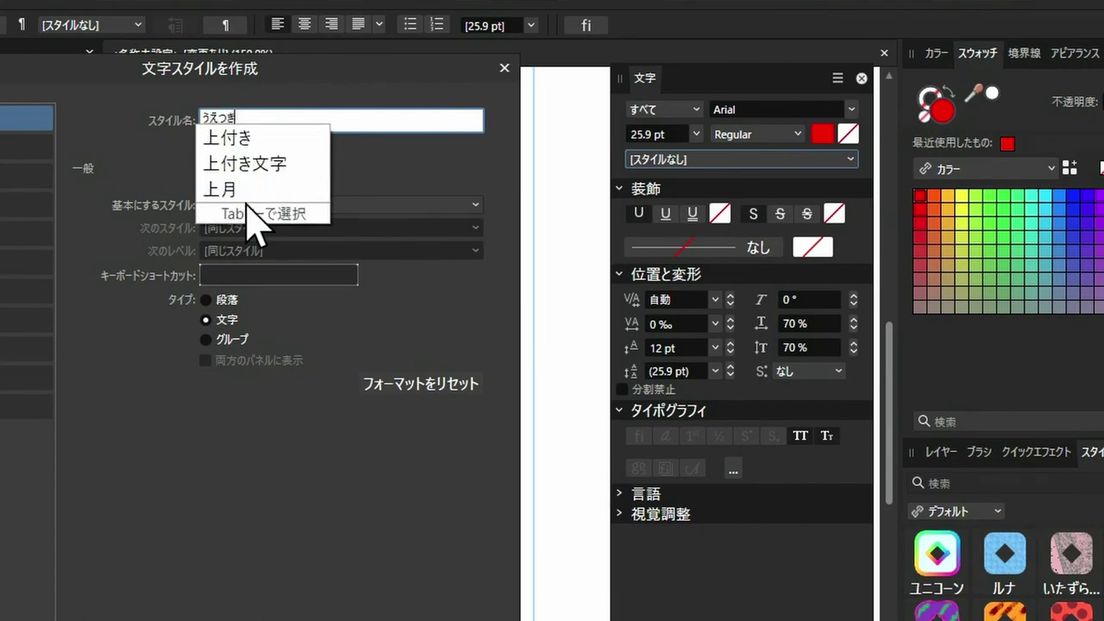
text(mo)
key(BackSpace)
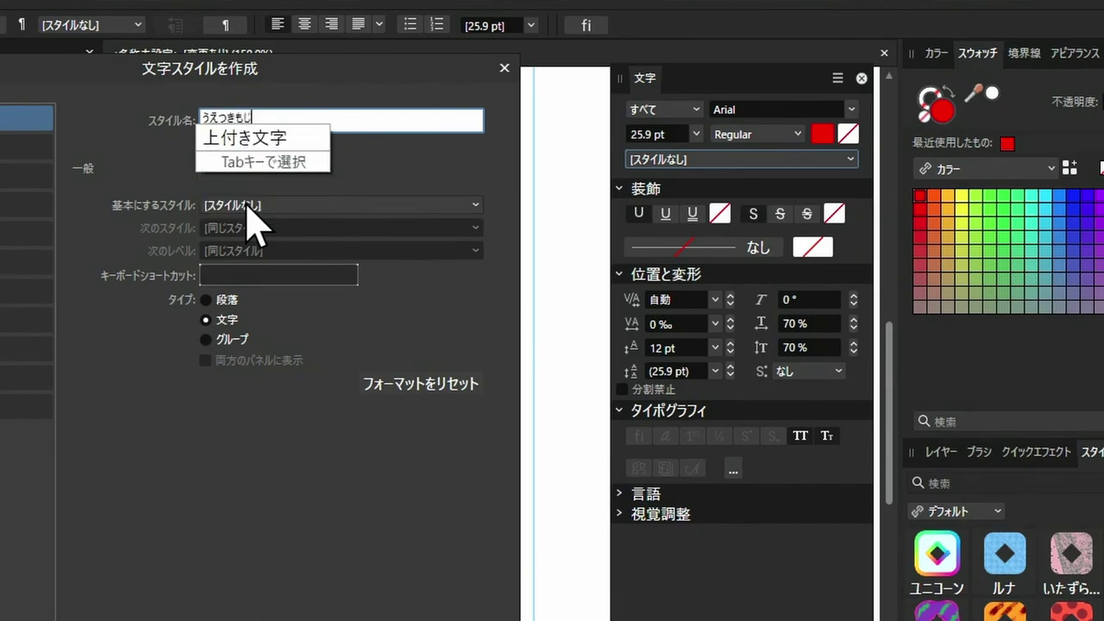
key(Tab)
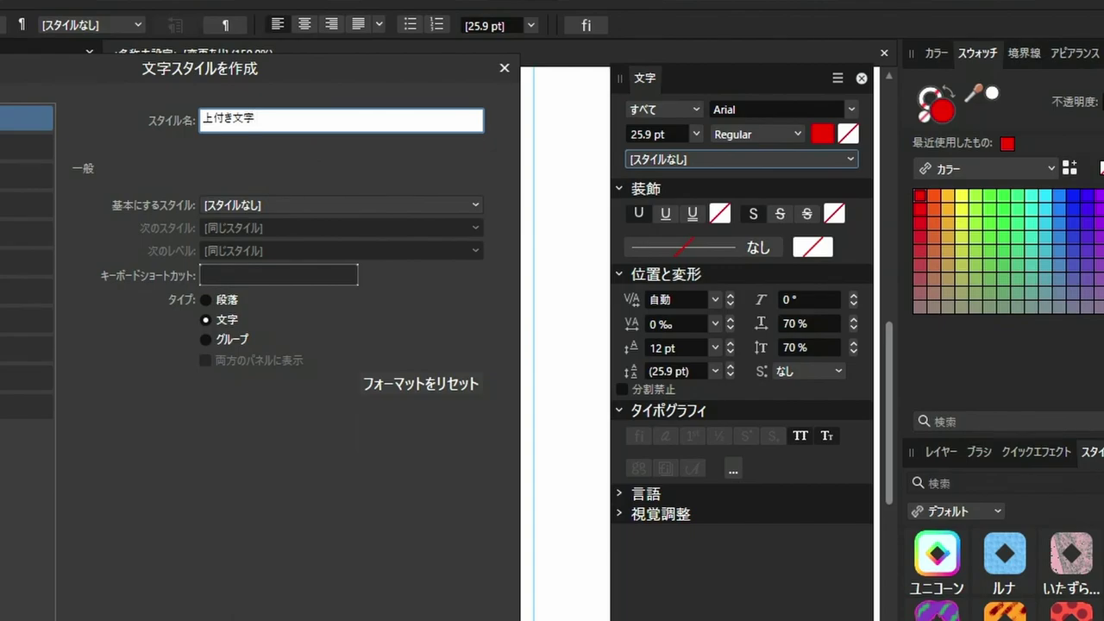
key(Return)
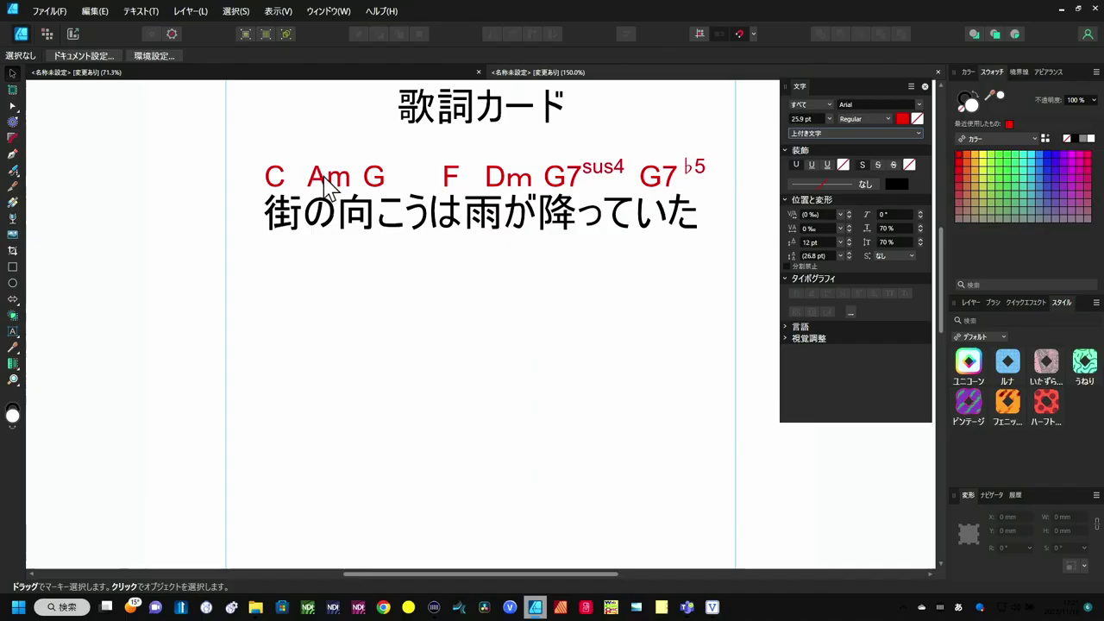
Step: Duplicate the chord-and-lyric pair below, add 'dim' after Am, and tighten their kerning
click(328, 185)
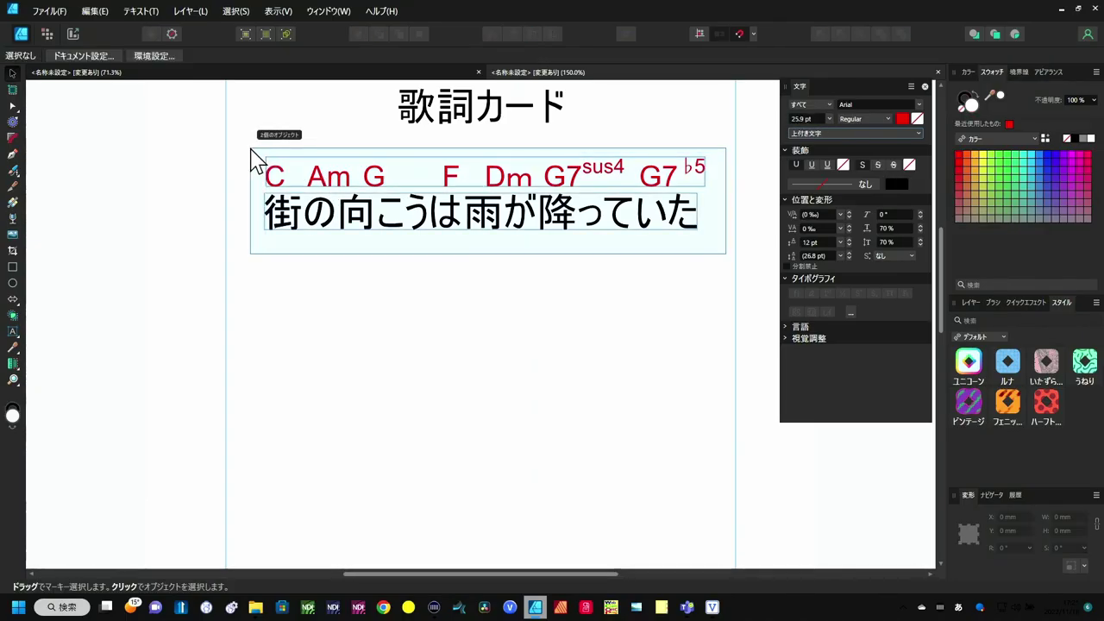
mouse_move(327, 177)
mouse_down()
mouse_move(324, 255)
mouse_move(341, 281)
mouse_move(334, 275)
mouse_up()
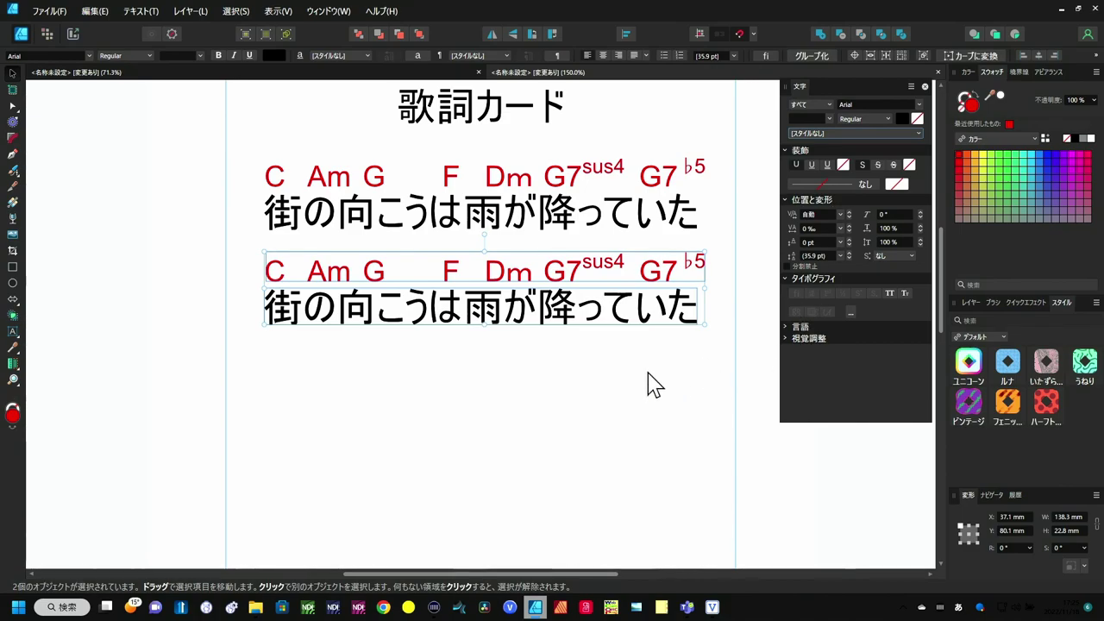
double_click(365, 271)
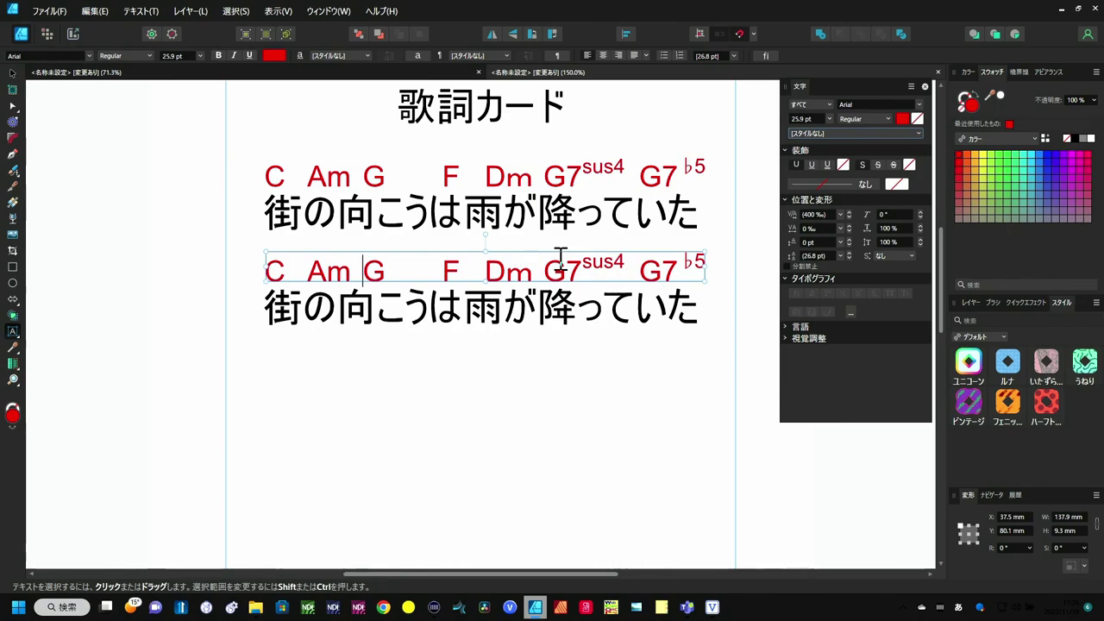
text(dim)
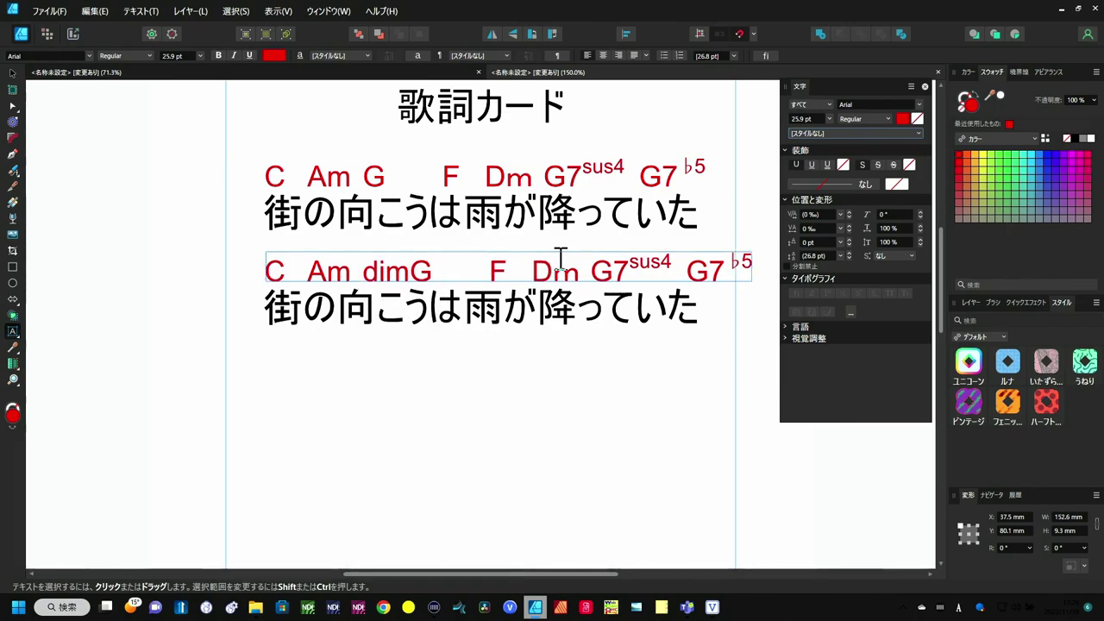
click(362, 271)
key(Escape)
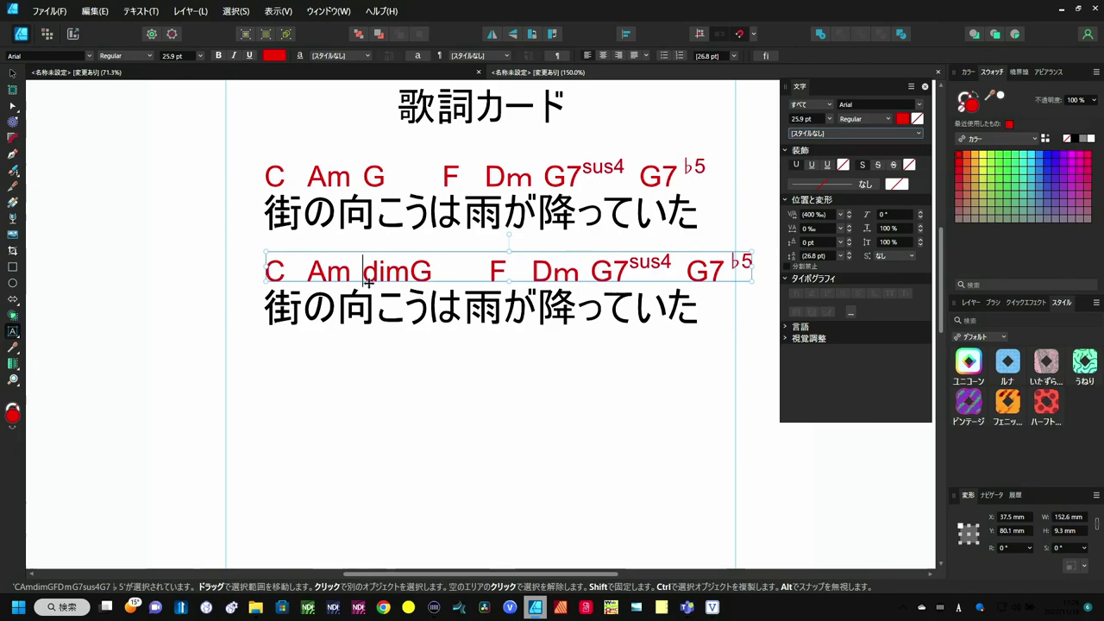
key(alt+Left)
key(alt+Left)
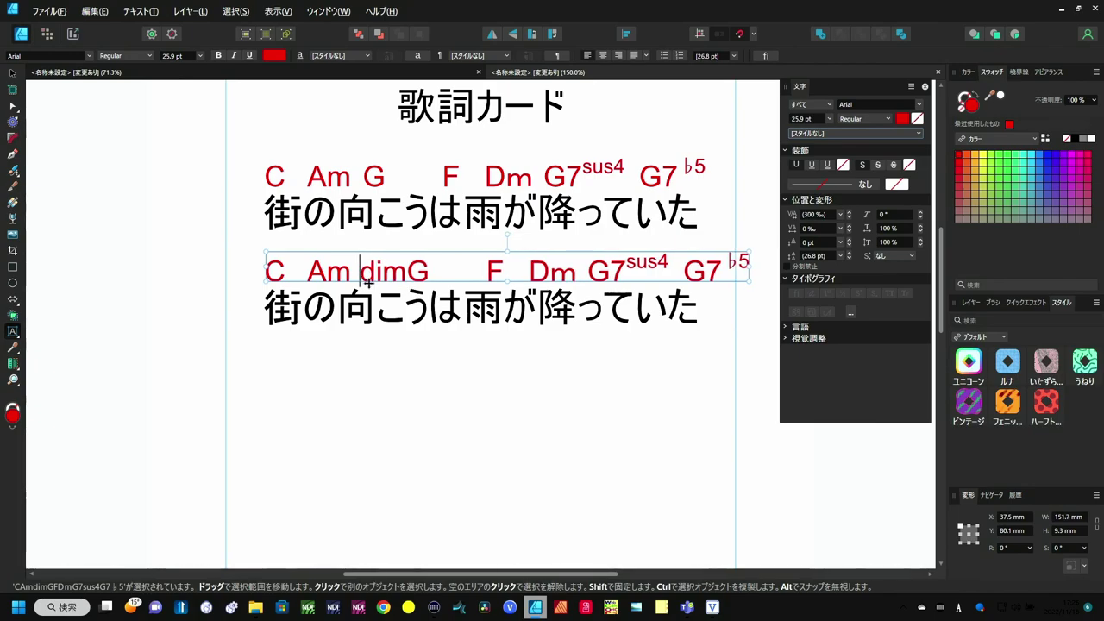
key(alt+Left)
key(alt+Left)
key(alt+Left)
key(alt+Left)
key(alt+Left)
key(alt+Left)
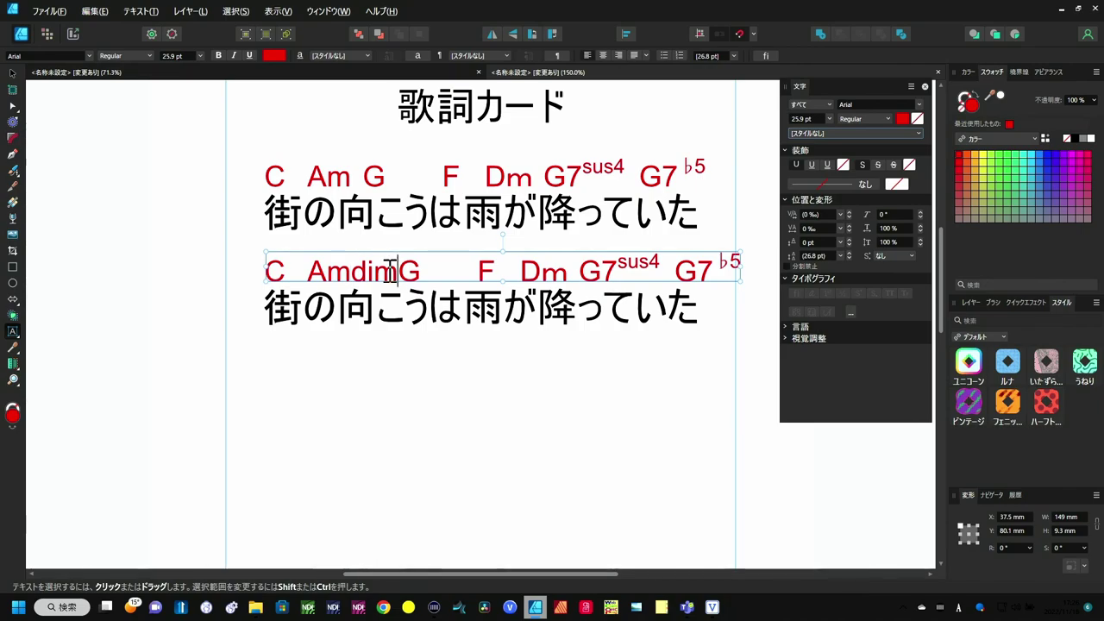
Step: Apply the 上付き文字 character style to 'dim', trying All Caps but leaving it lowercase
drag(399, 269, 358, 269)
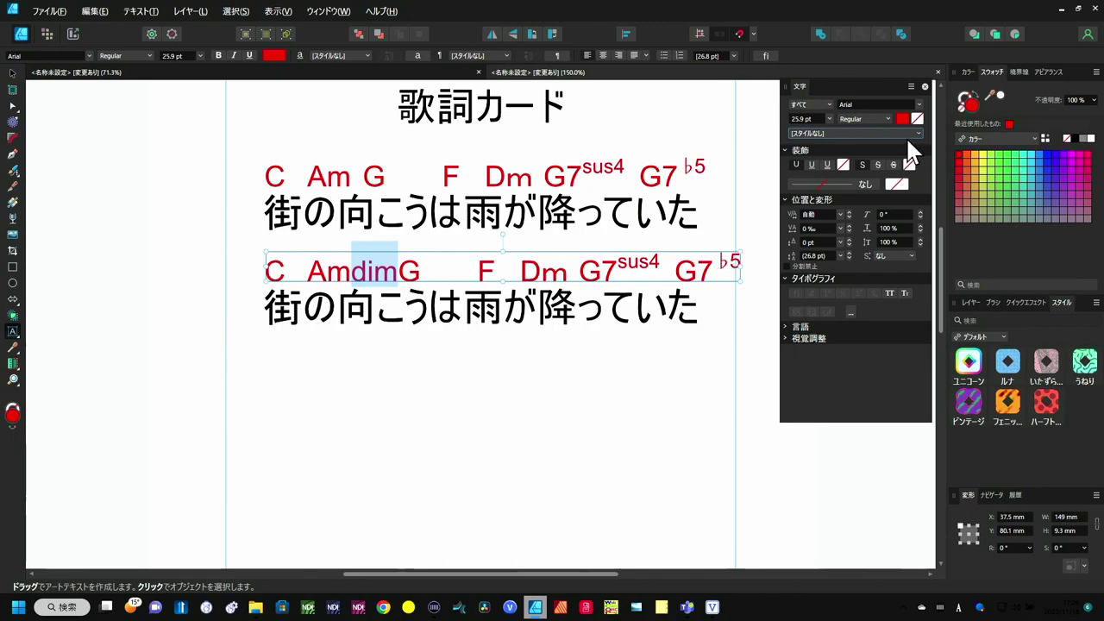
click(917, 133)
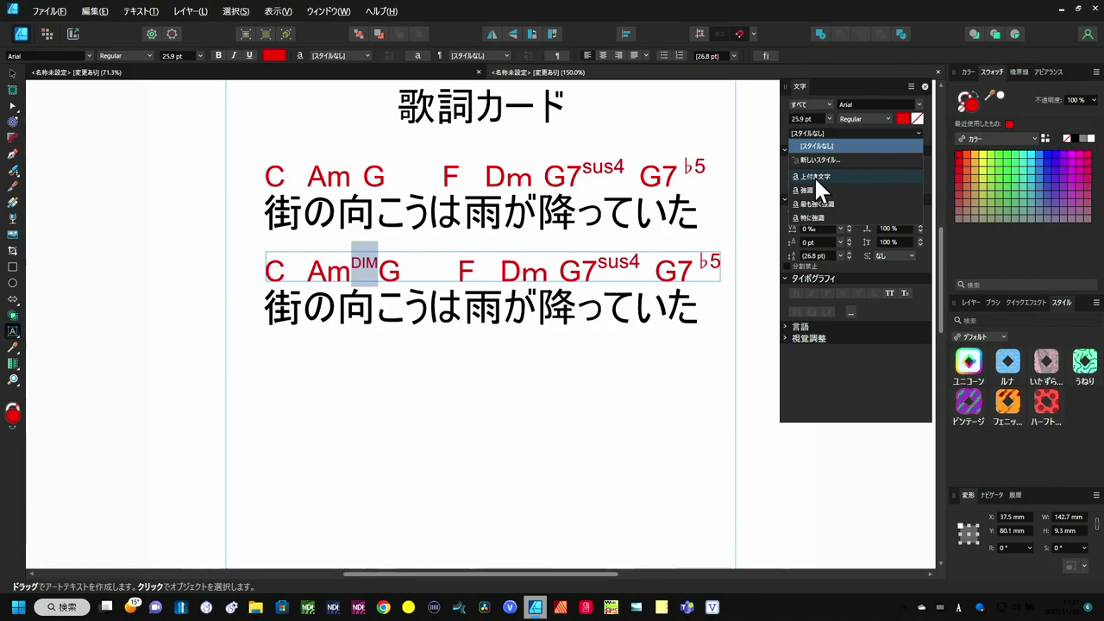
click(813, 175)
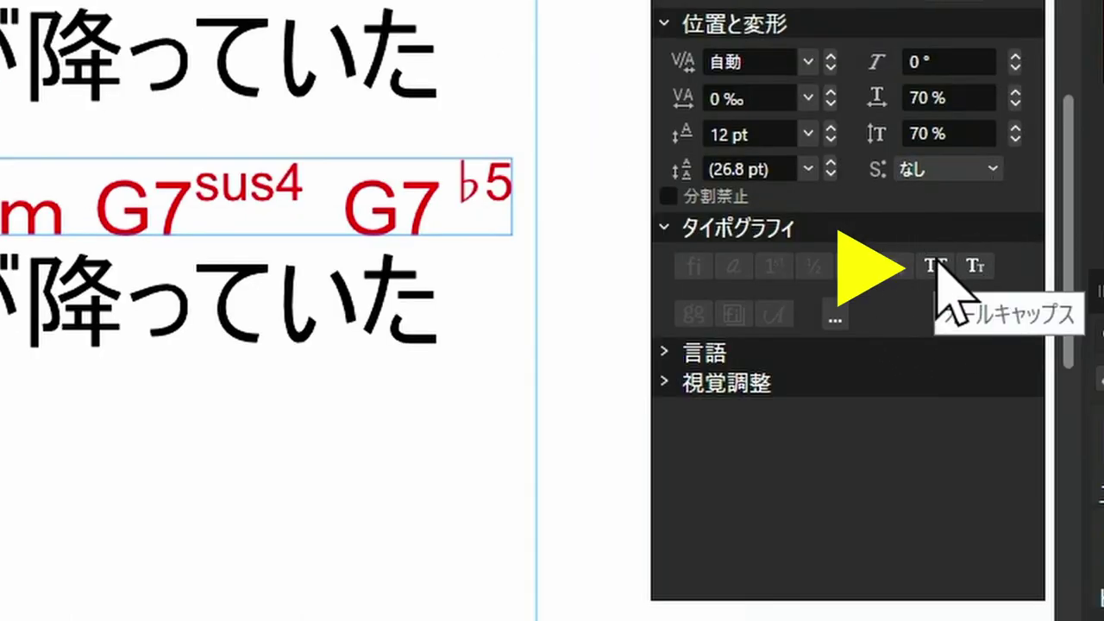
click(937, 274)
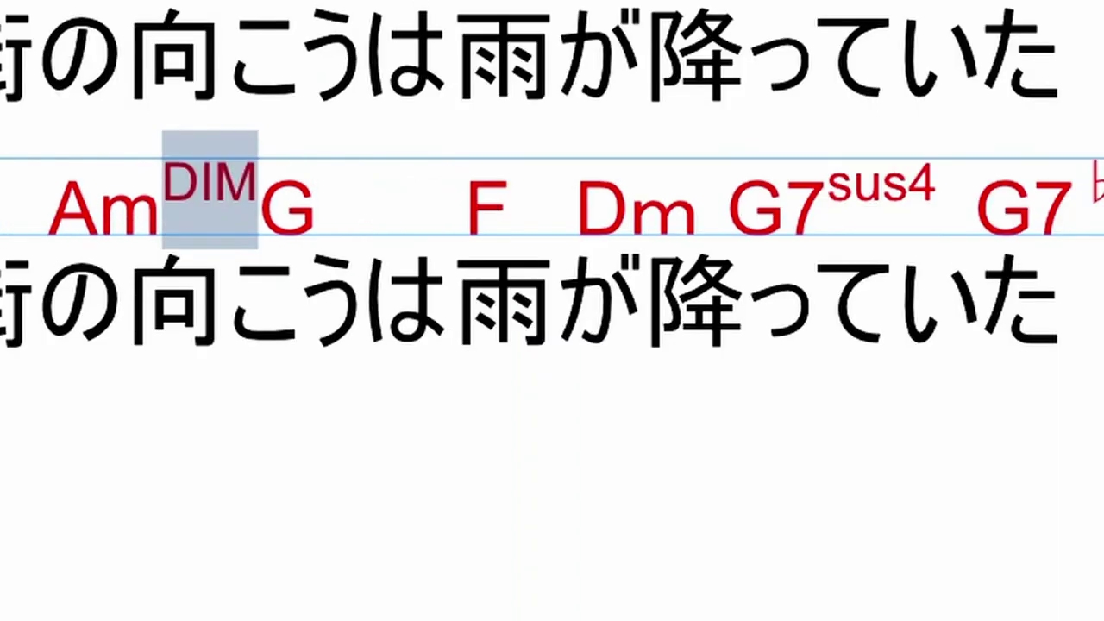
key(ctrl+shift+k)
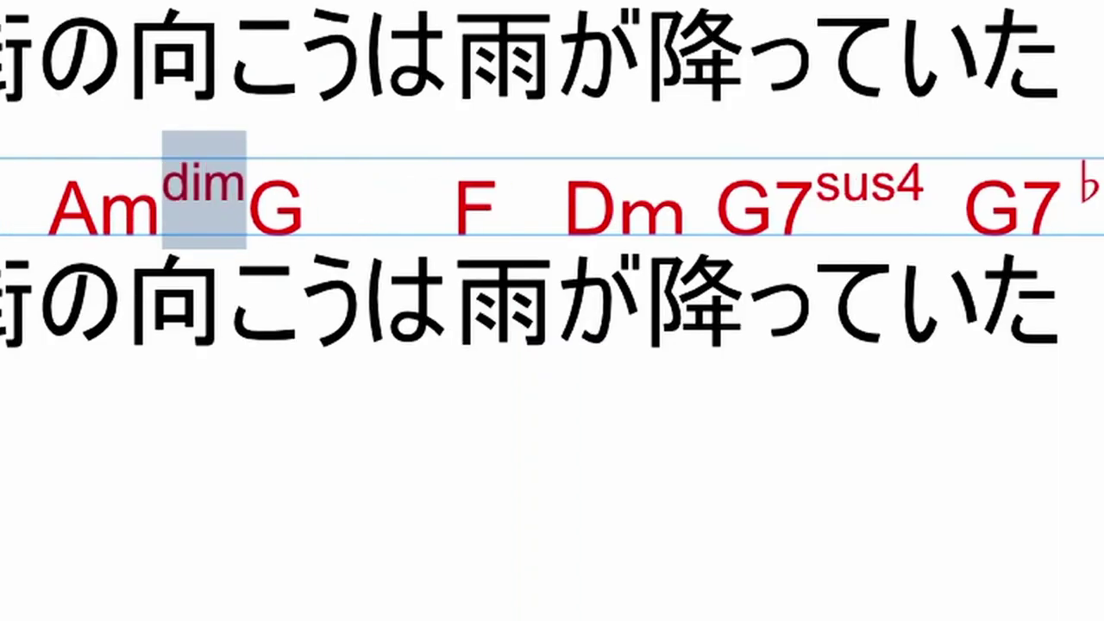
key(ctrl+shift+k)
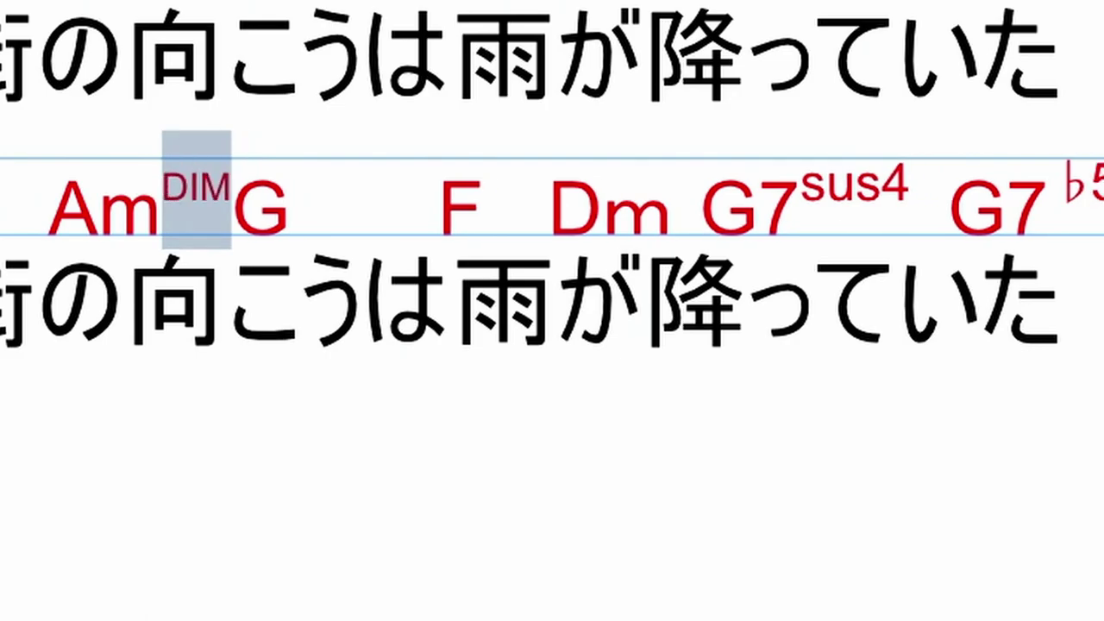
key(ctrl+shift+k)
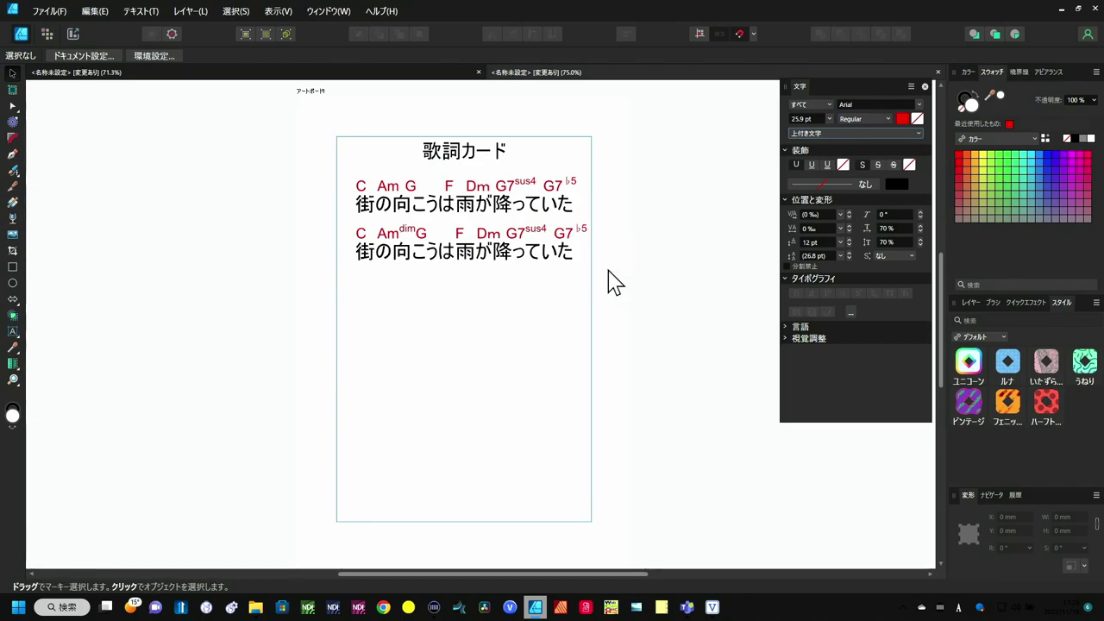
Step: Duplicate the second lyric line below and type the placeholder row 'AAAAAAAAAAAAAAA' above it
drag(608, 268, 498, 272)
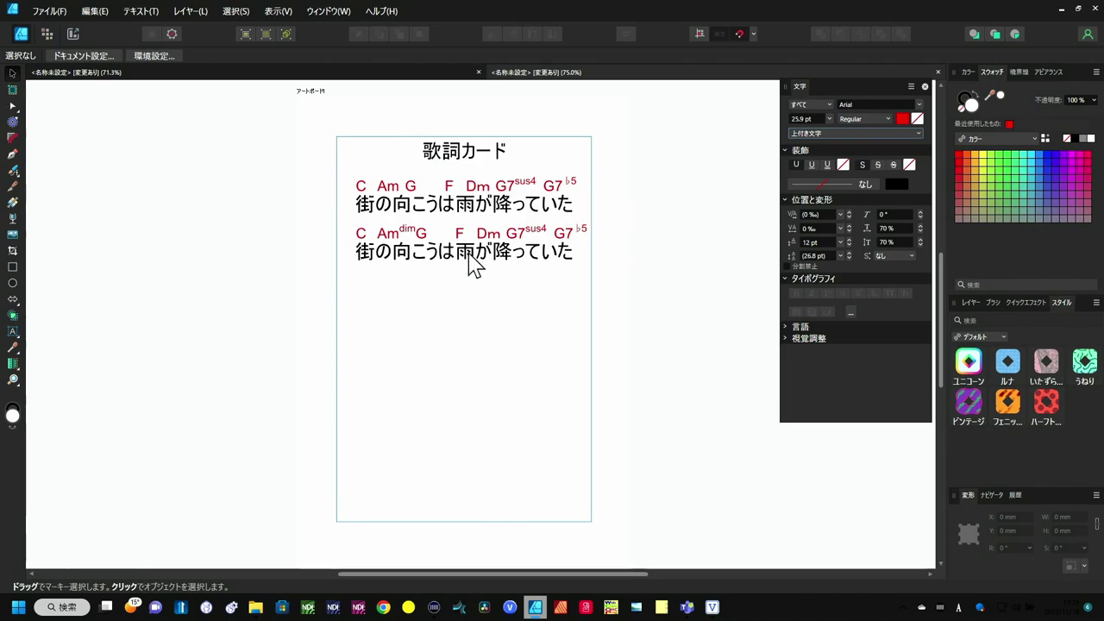
ctrl+drag(476, 259, 470, 315)
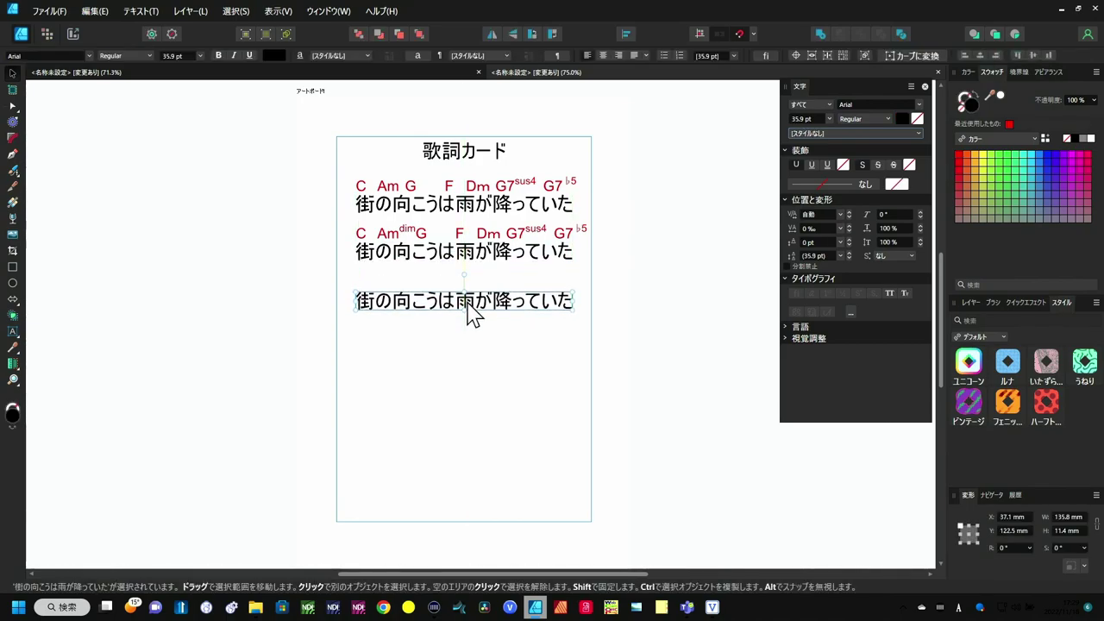
click(13, 331)
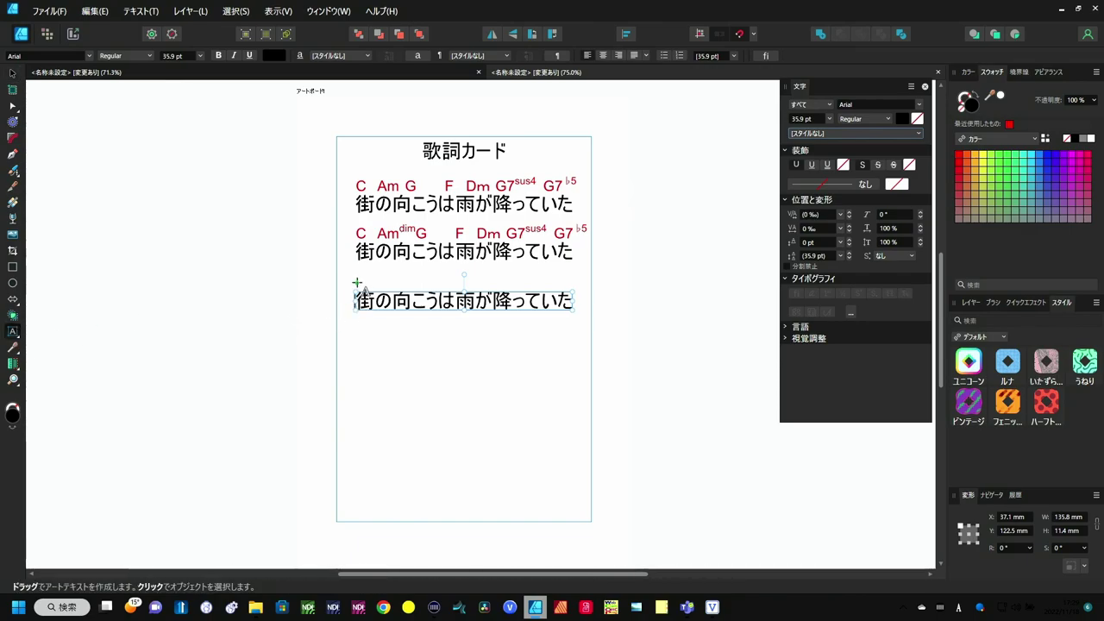
click(358, 277)
text(AAAAAAAAAAAAAAA)
key(Escape)
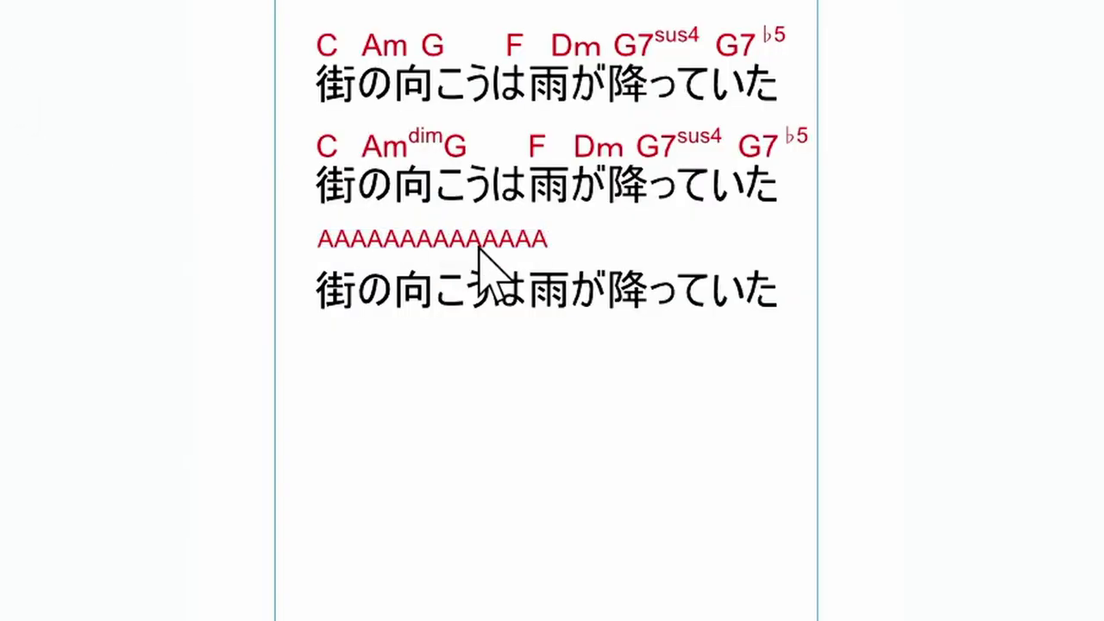
Step: Nudge the red placeholder row slightly down so it sits just above the third lyric
click(485, 241)
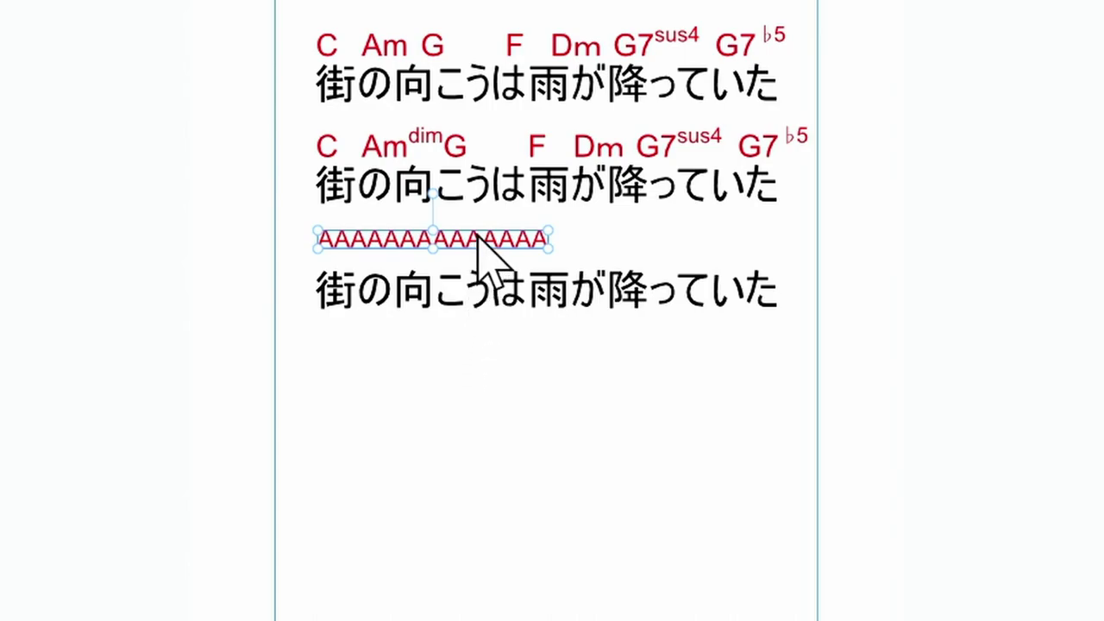
drag(477, 237, 479, 251)
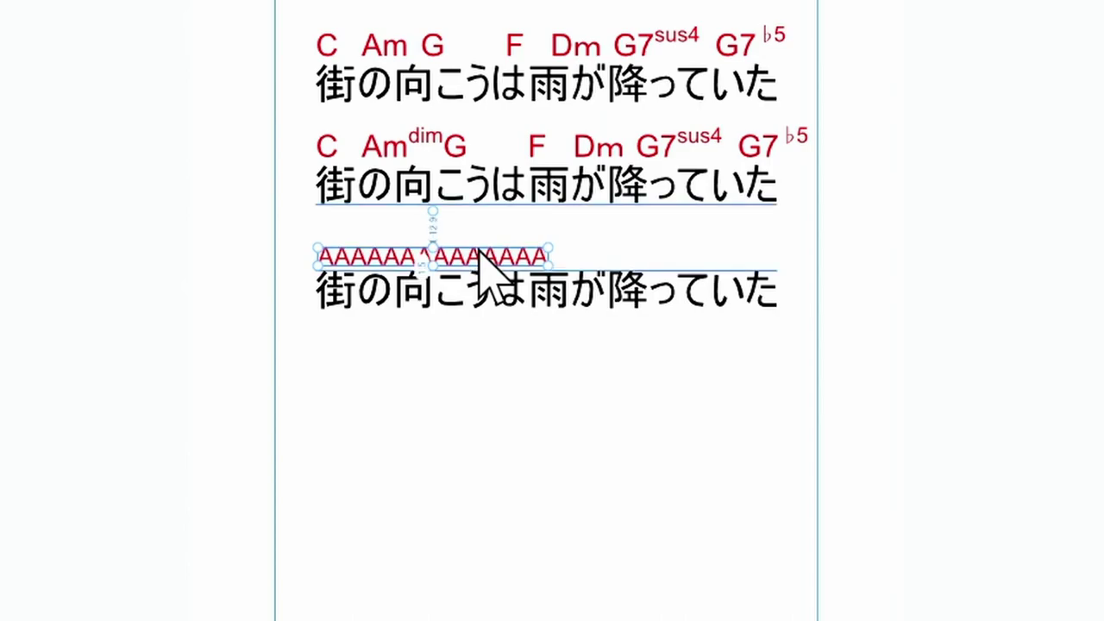
click(488, 359)
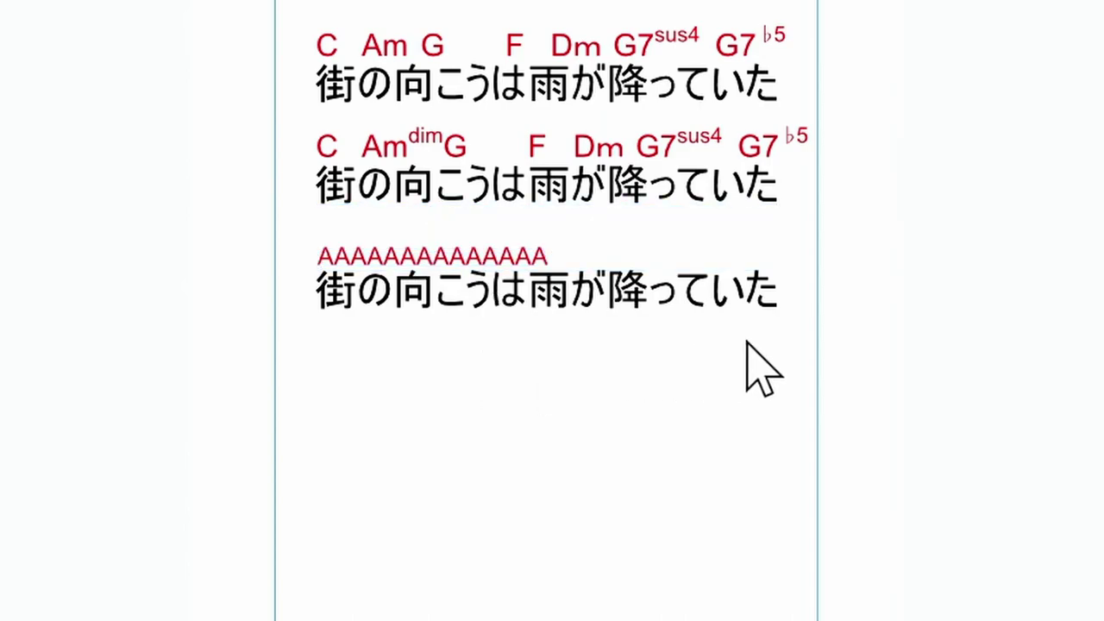
drag(812, 326, 334, 227)
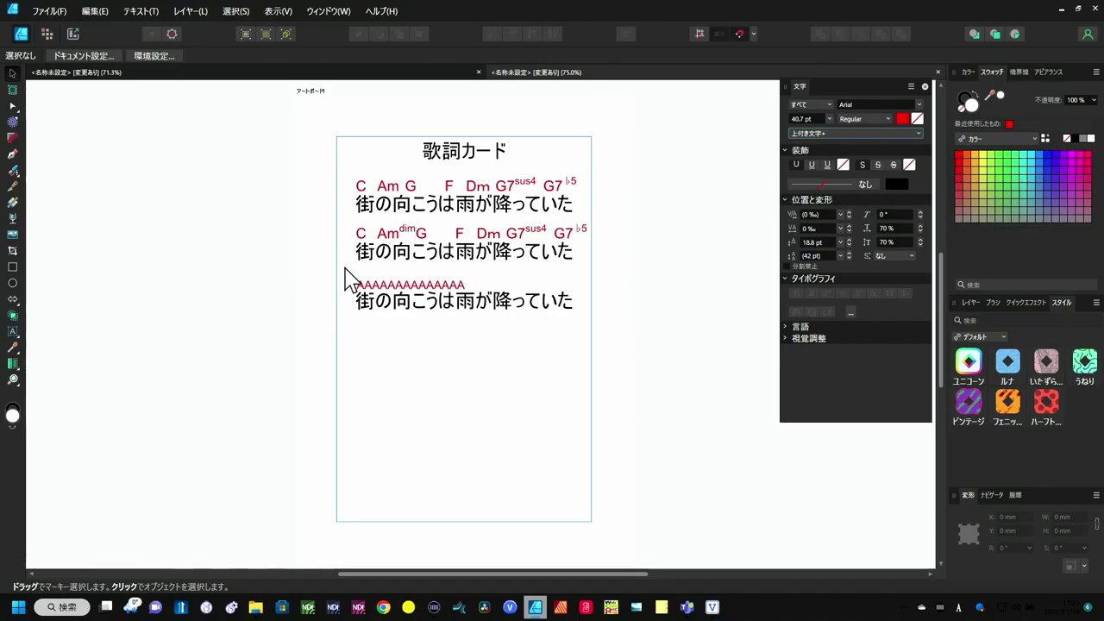
Step: Group the red placeholder row with the third lyric line
drag(345, 278, 595, 332)
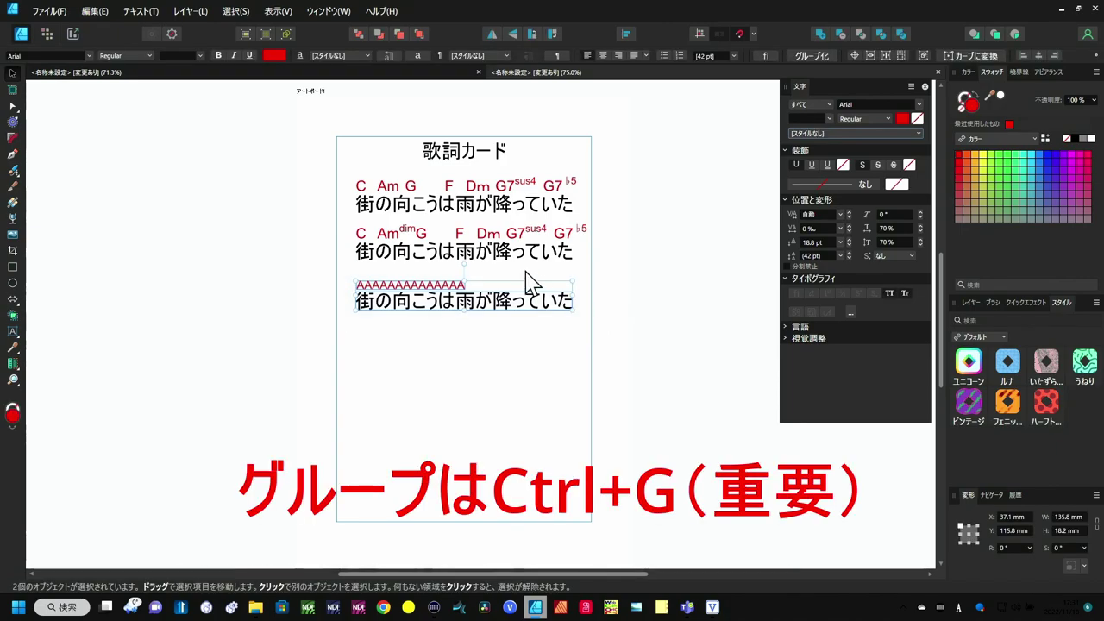
key(ctrl+g)
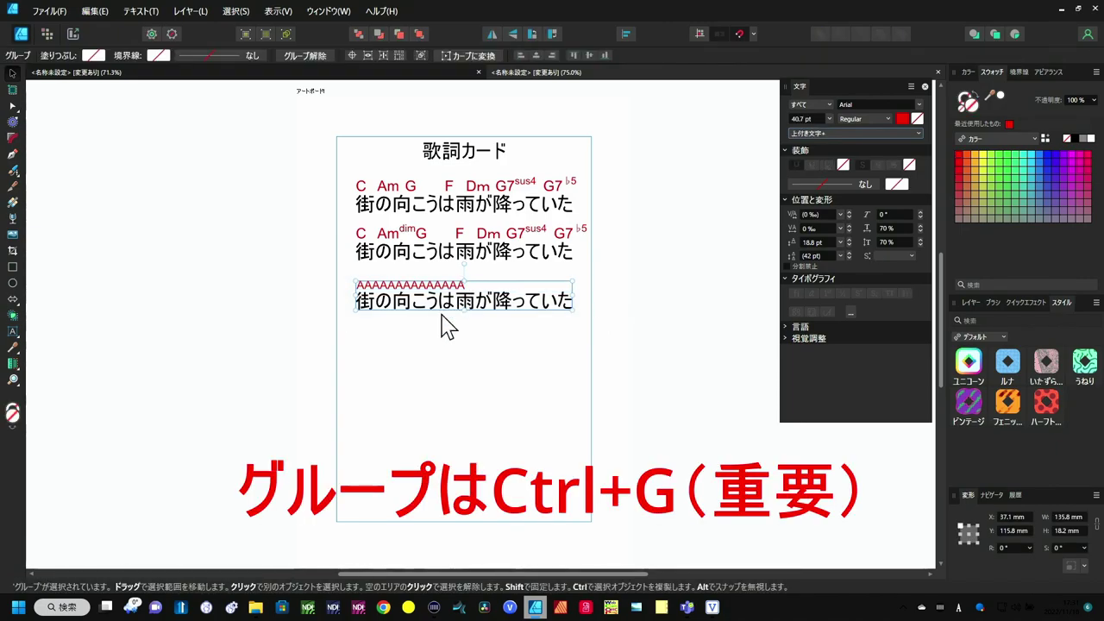
click(422, 354)
Step: Make copies of the lyric block down the card until there are five, then select all five
click(432, 312)
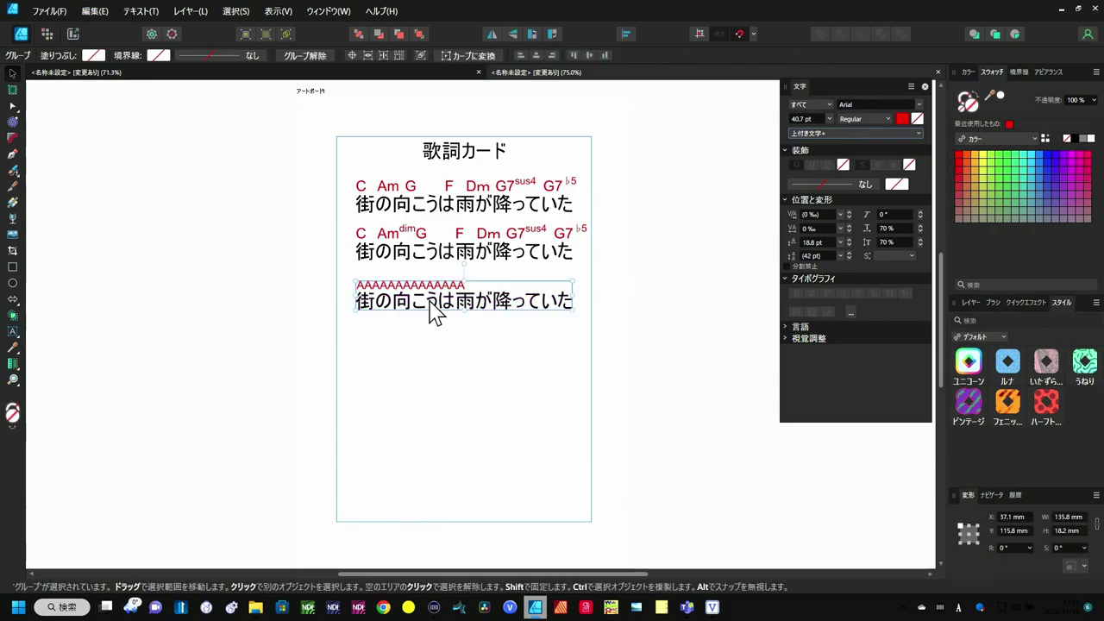
drag(432, 313, 432, 355)
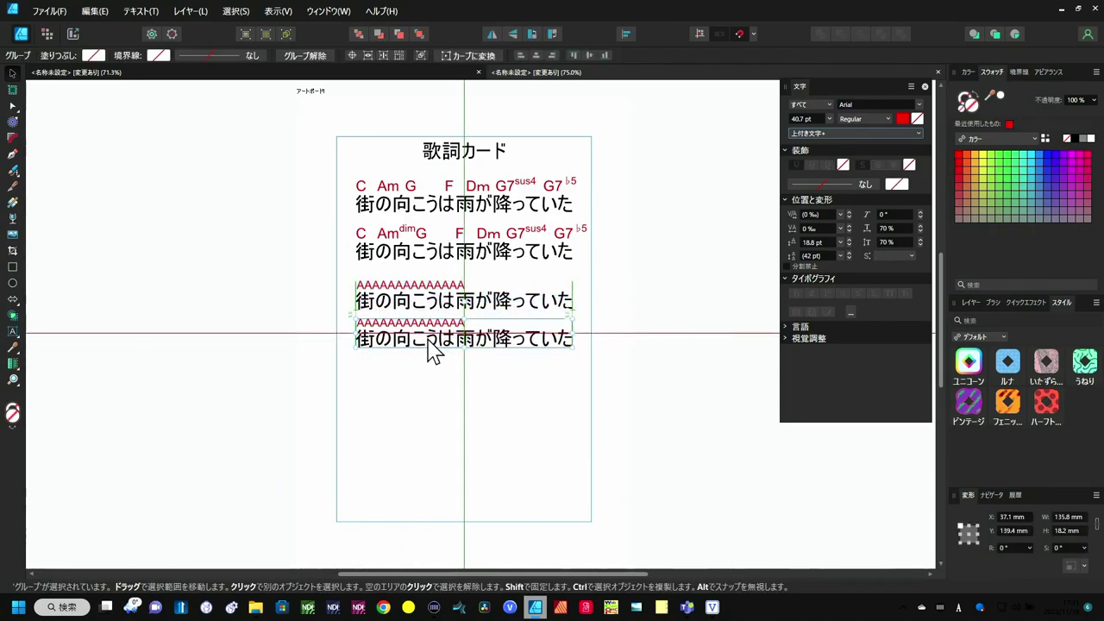
click(433, 351)
ctrl+drag(434, 351, 412, 451)
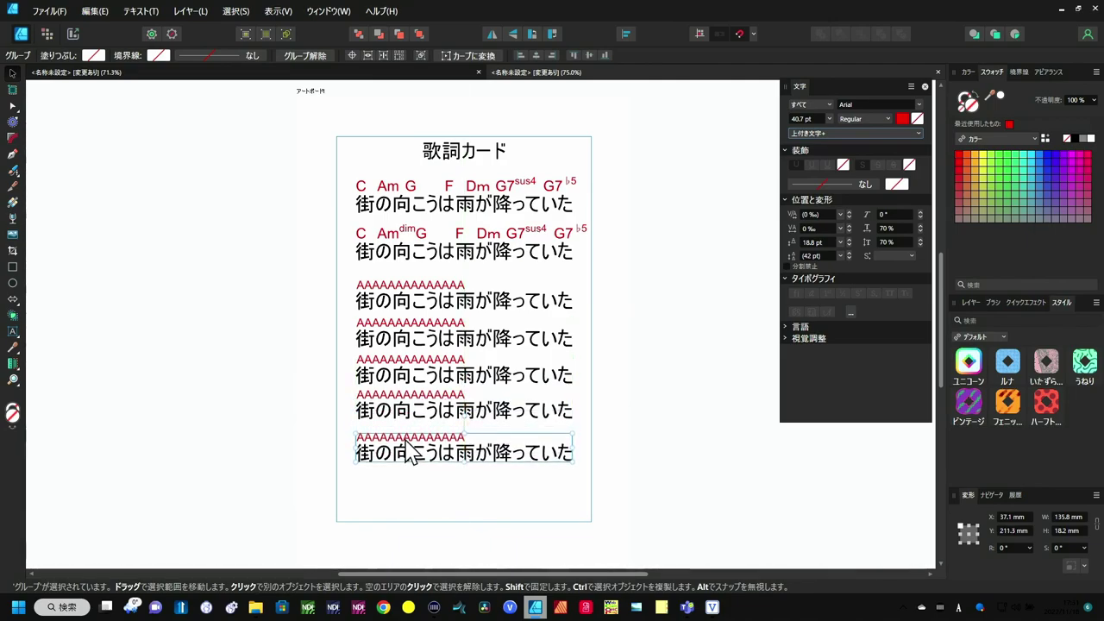
click(411, 505)
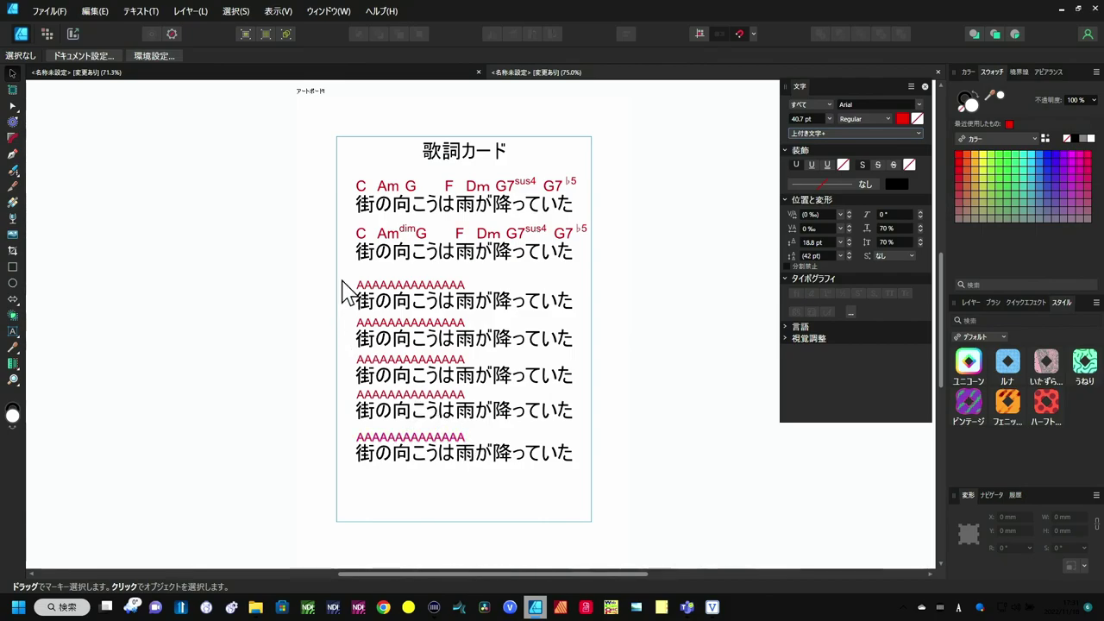
drag(344, 270, 601, 482)
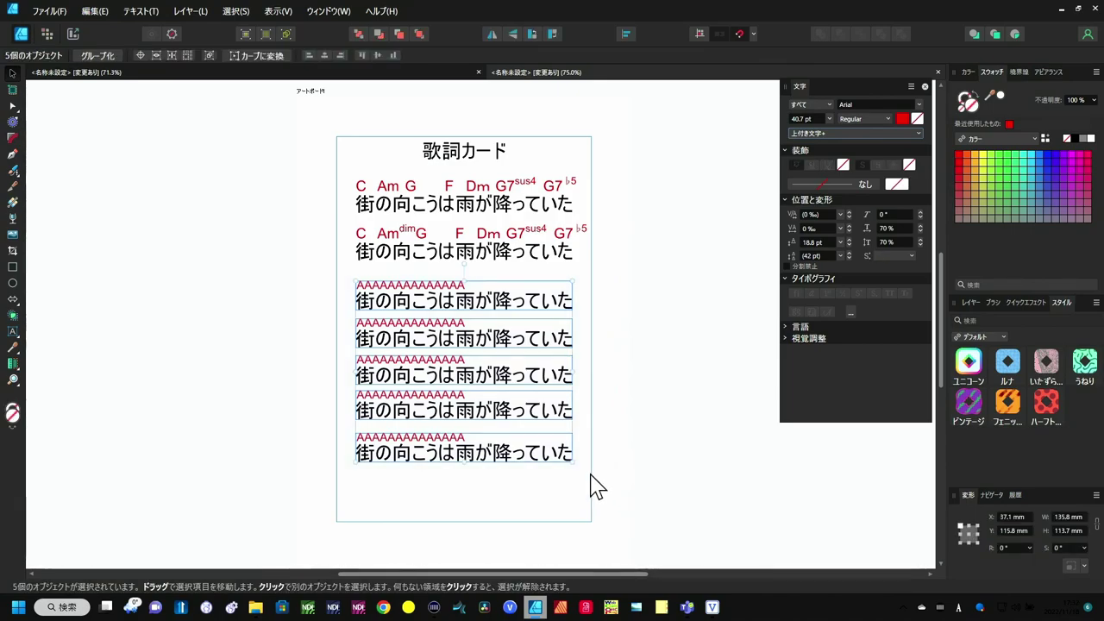
Step: Align the five placeholder-and-lyric blocks using Layer > Align > Align Center
click(208, 12)
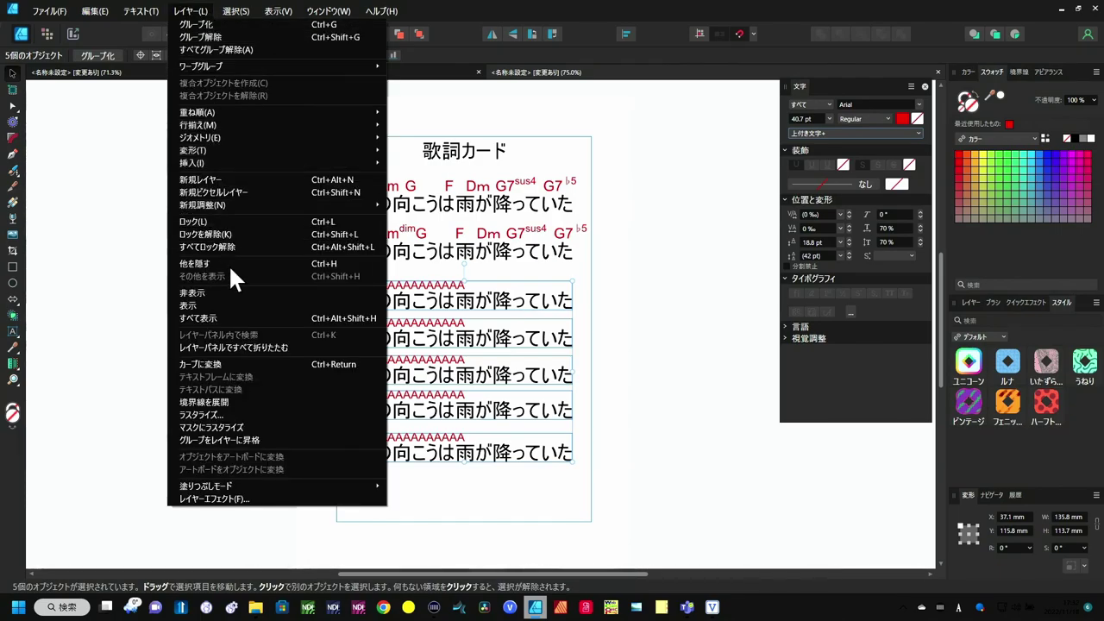
mouse_move(164, 185)
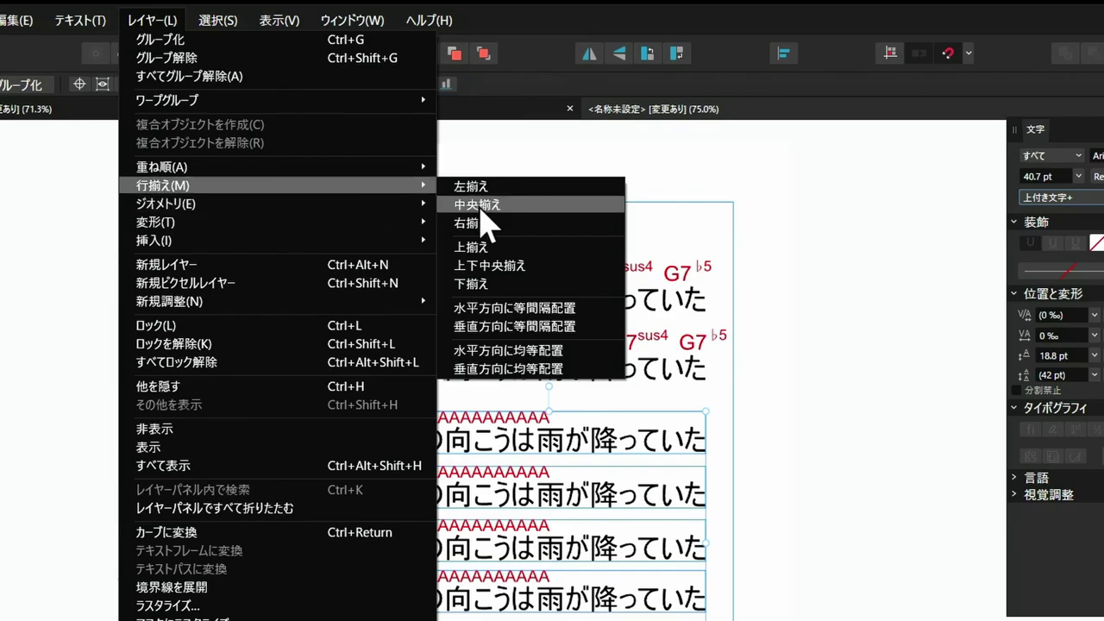
click(498, 328)
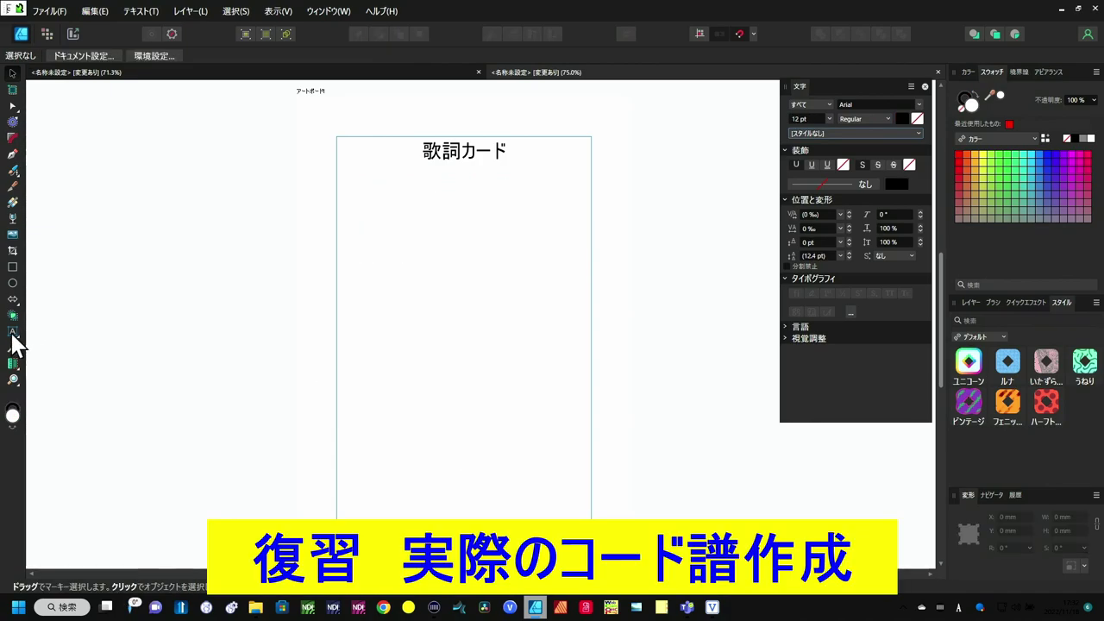
Step: Type the chord line 'CAmDmFGG7' near the artboard's top-left
click(12, 333)
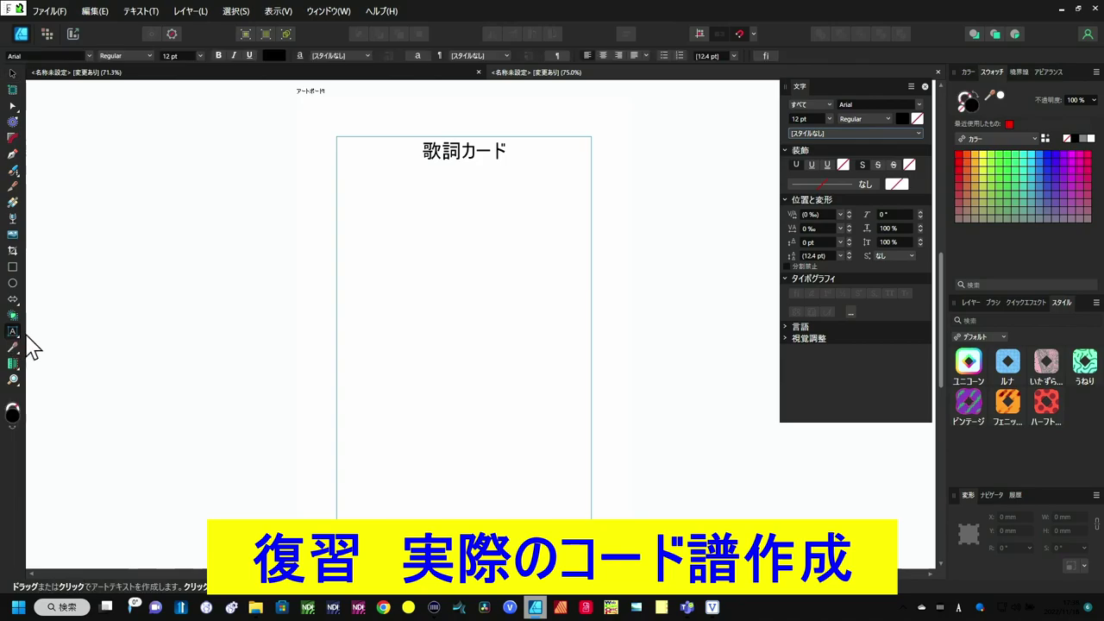
click(357, 177)
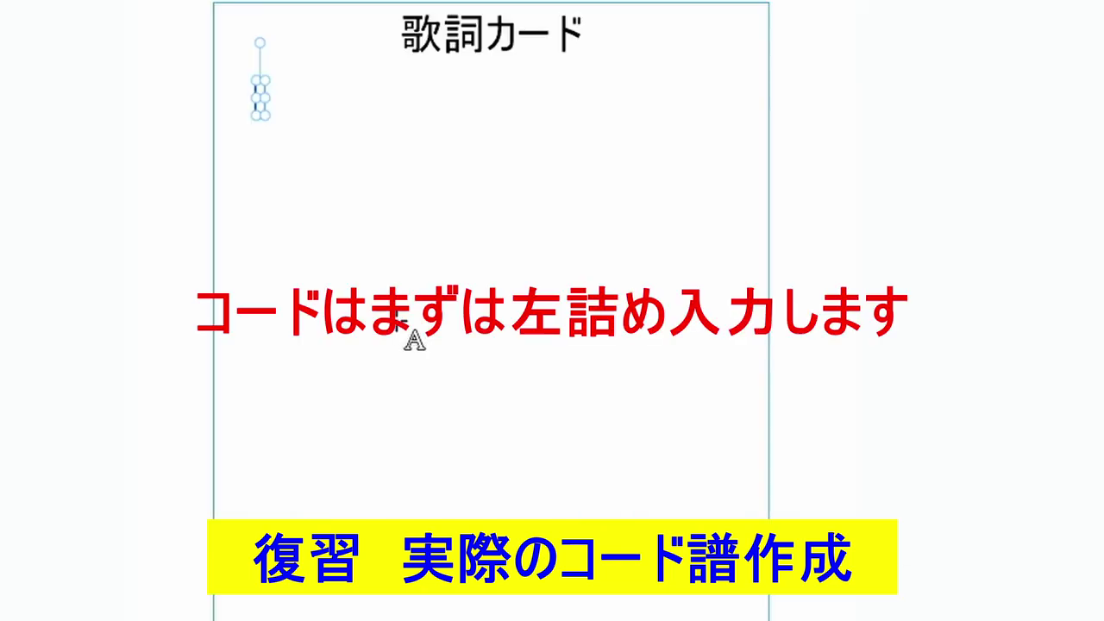
text(C)
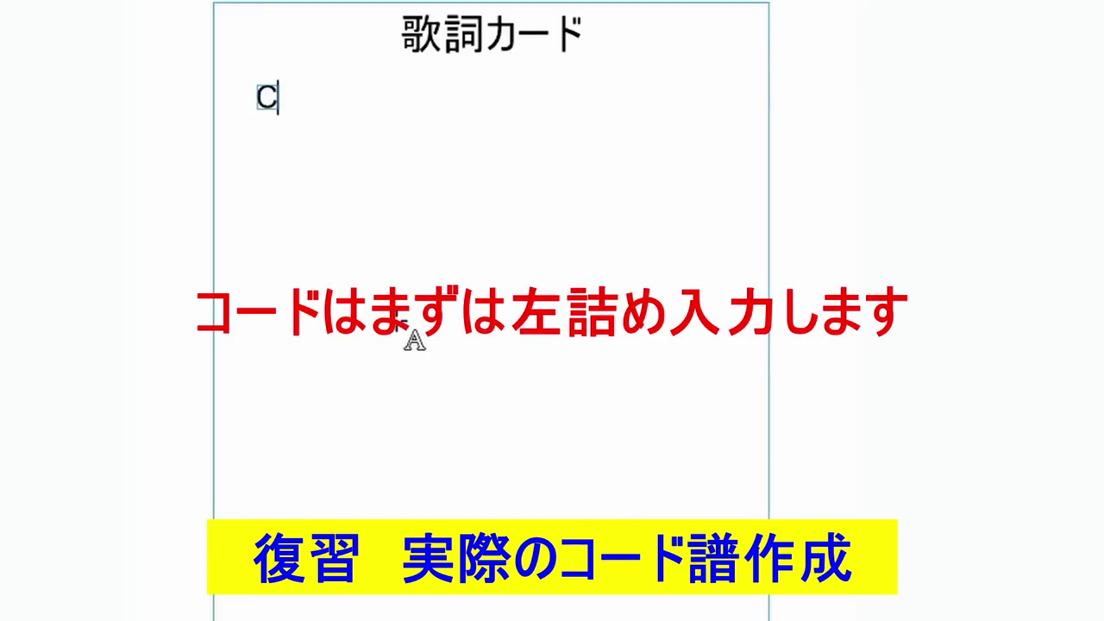
text(Am)
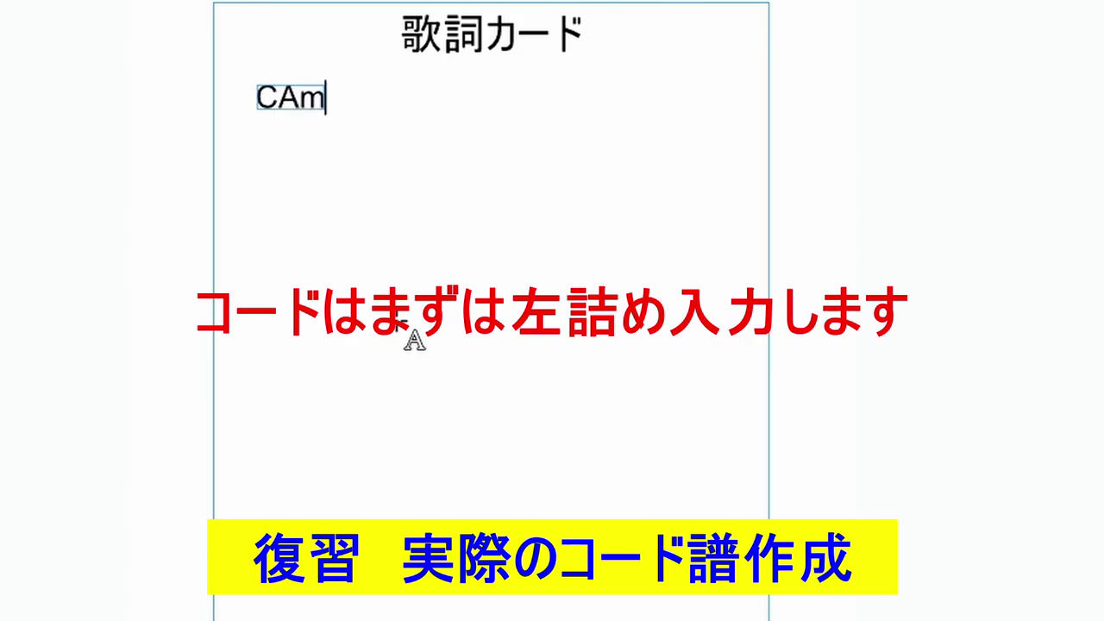
text(D)
text(mFGG7)
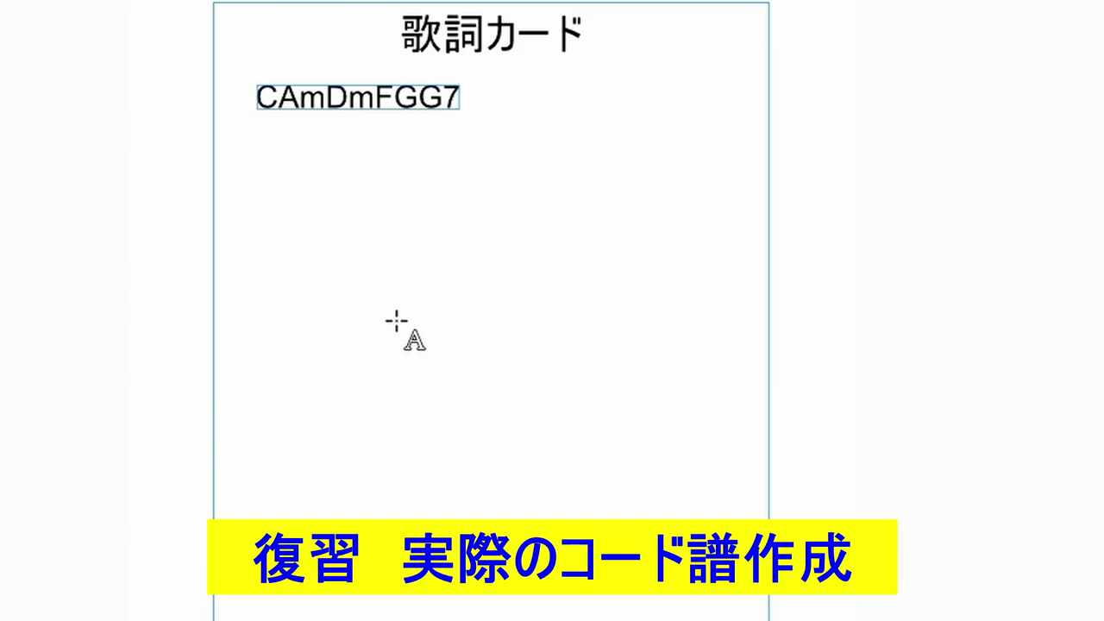
key(Escape)
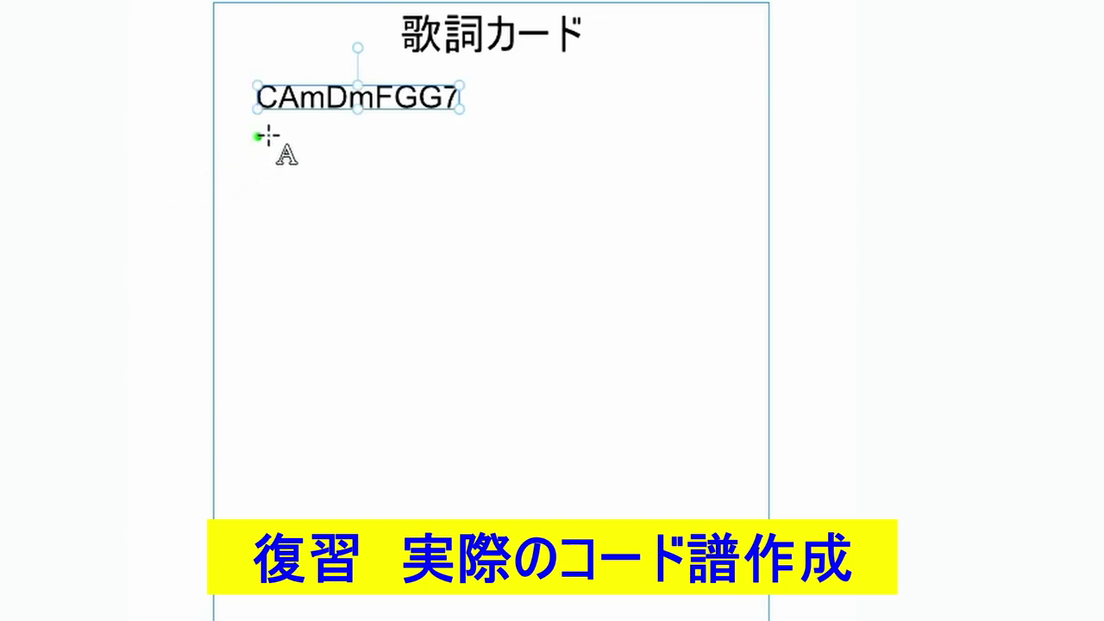
Step: Add the lyric いい天気ですね in a text box below, aligned left with the chords
drag(266, 135, 382, 193)
text(いitenk)
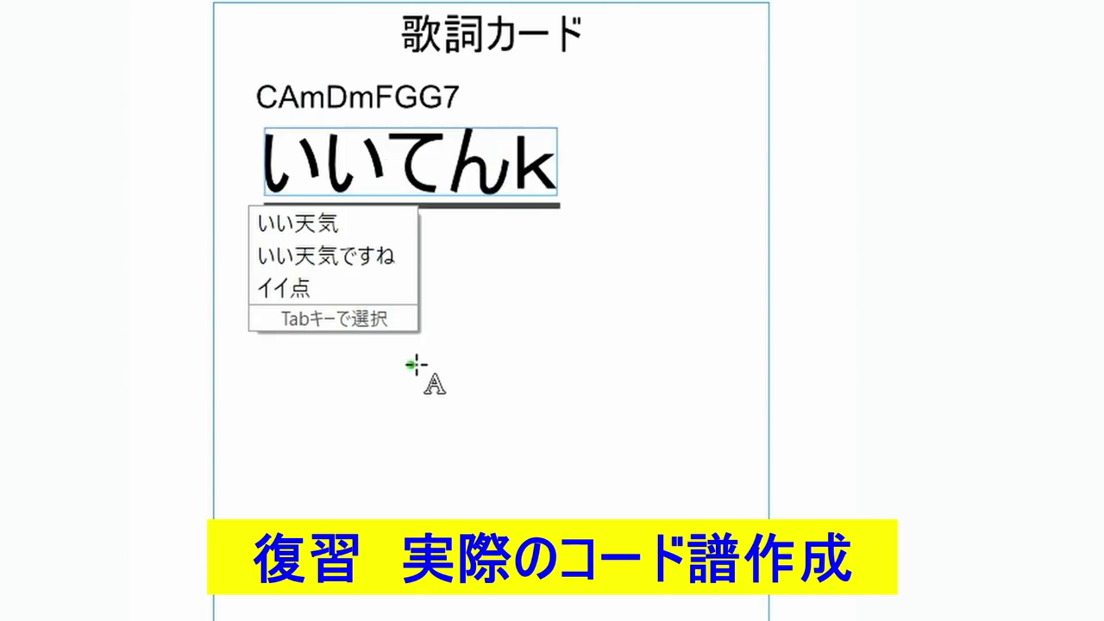
text(i)
key(space)
text(de)
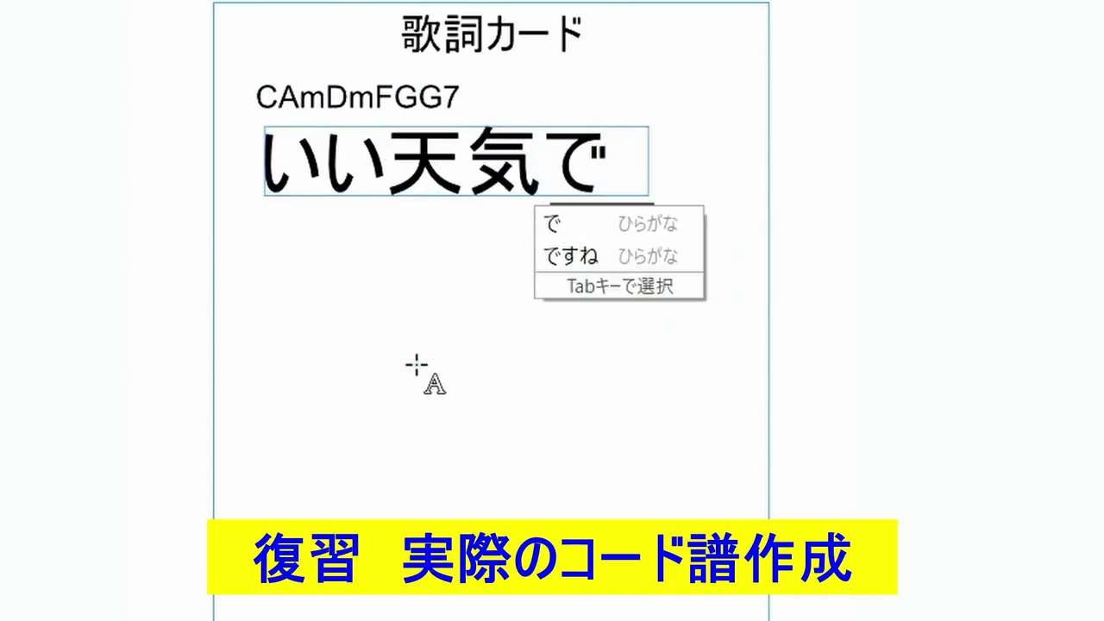
text(sune)
key(Return)
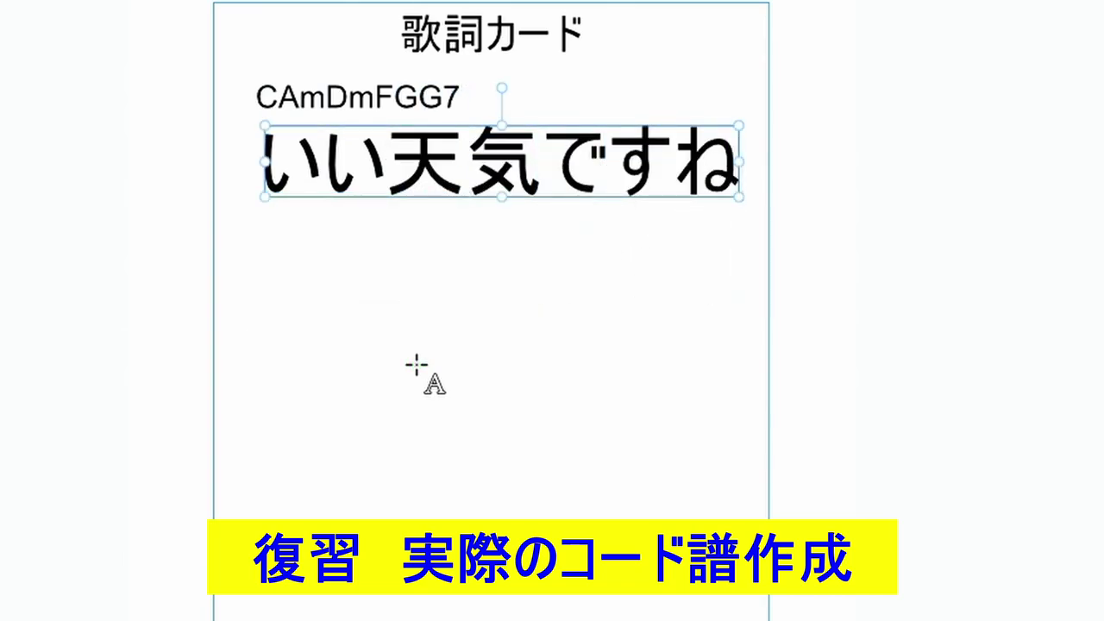
click(361, 308)
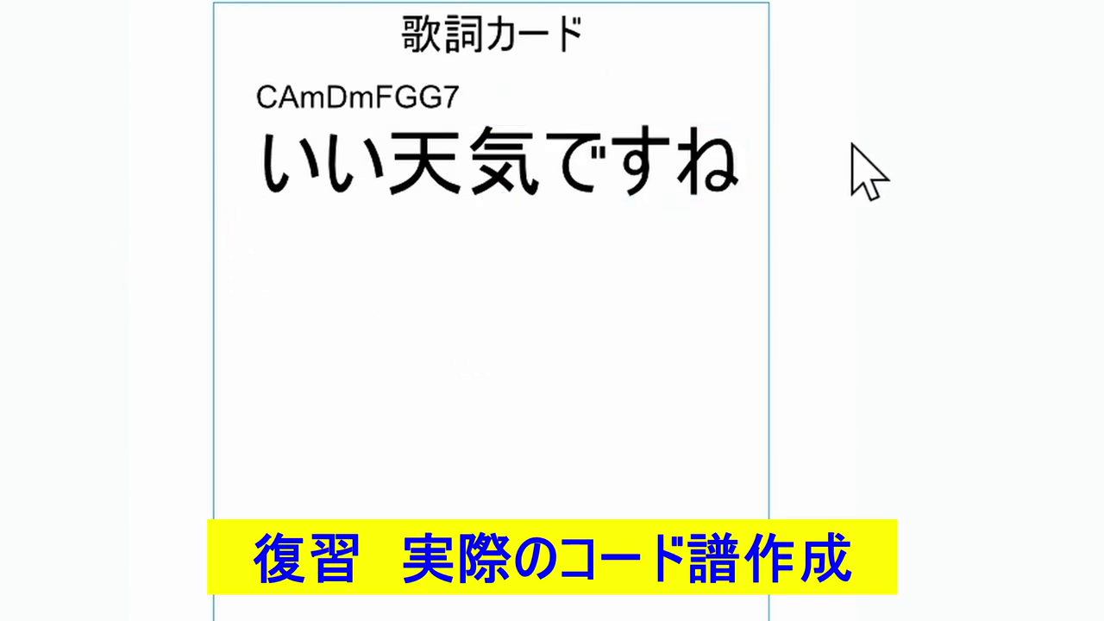
click(489, 187)
drag(488, 185, 488, 182)
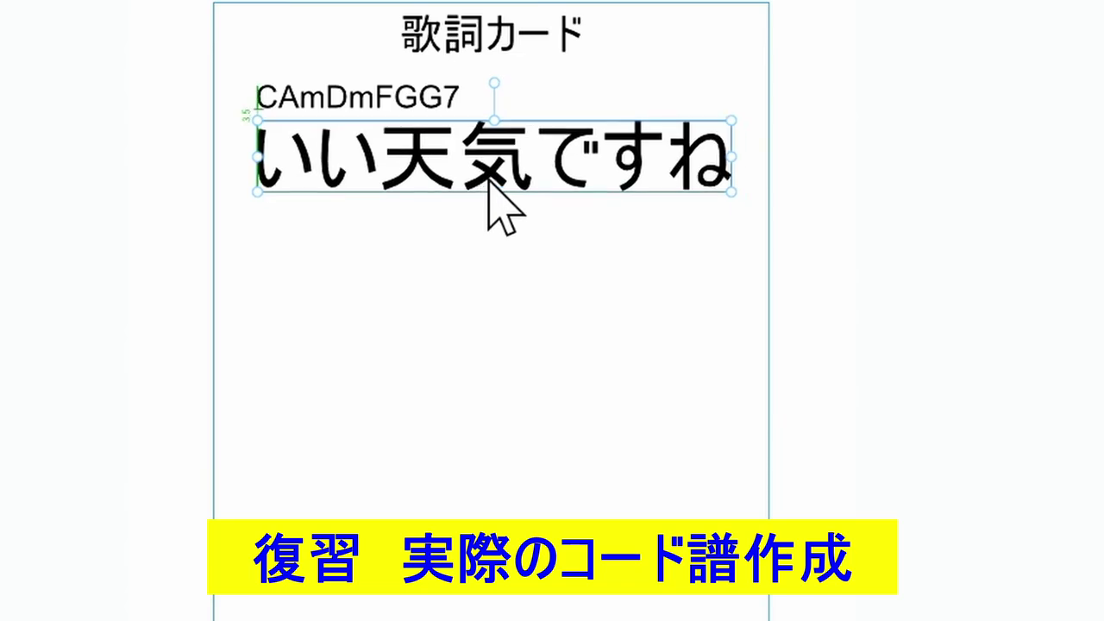
click(707, 238)
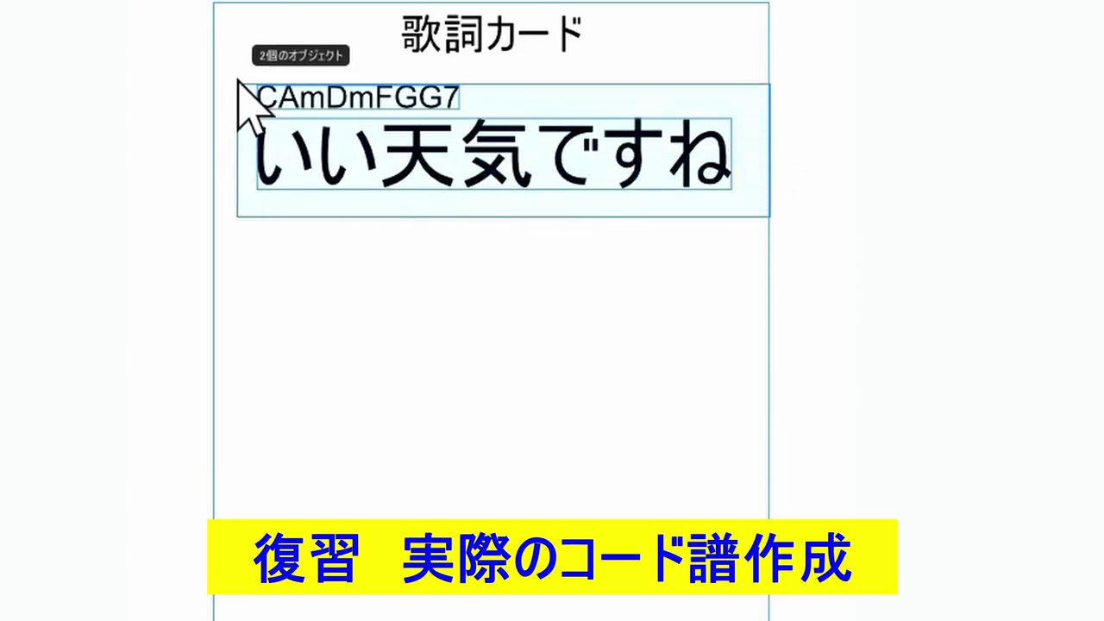
Step: Group the chord line with its lyric and make duplicates of it down the card
key(ctrl+a)
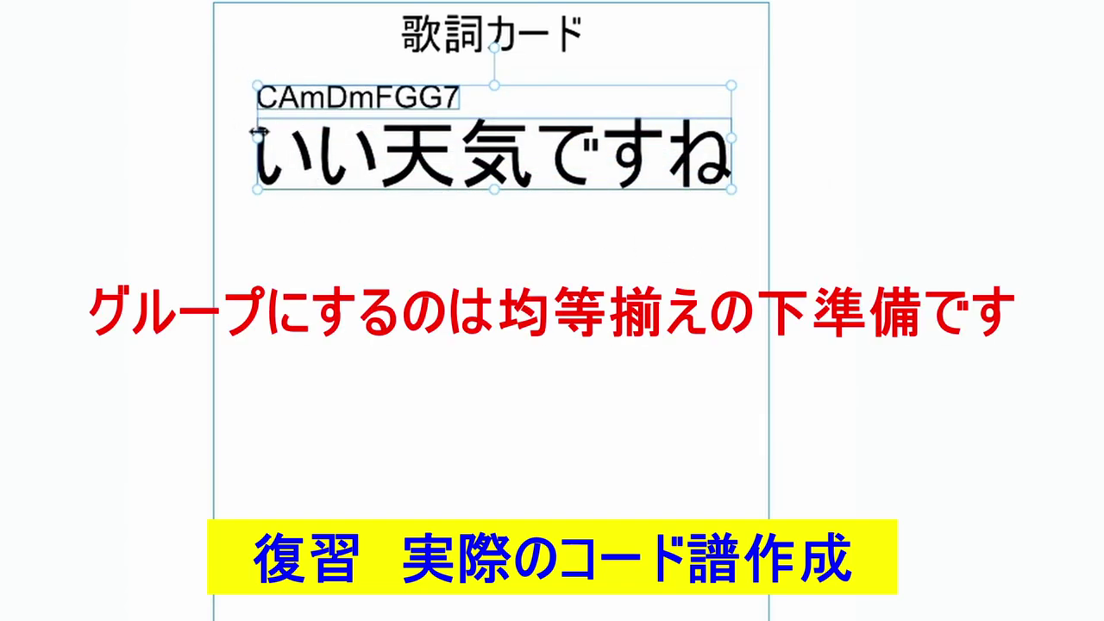
key(ctrl+g)
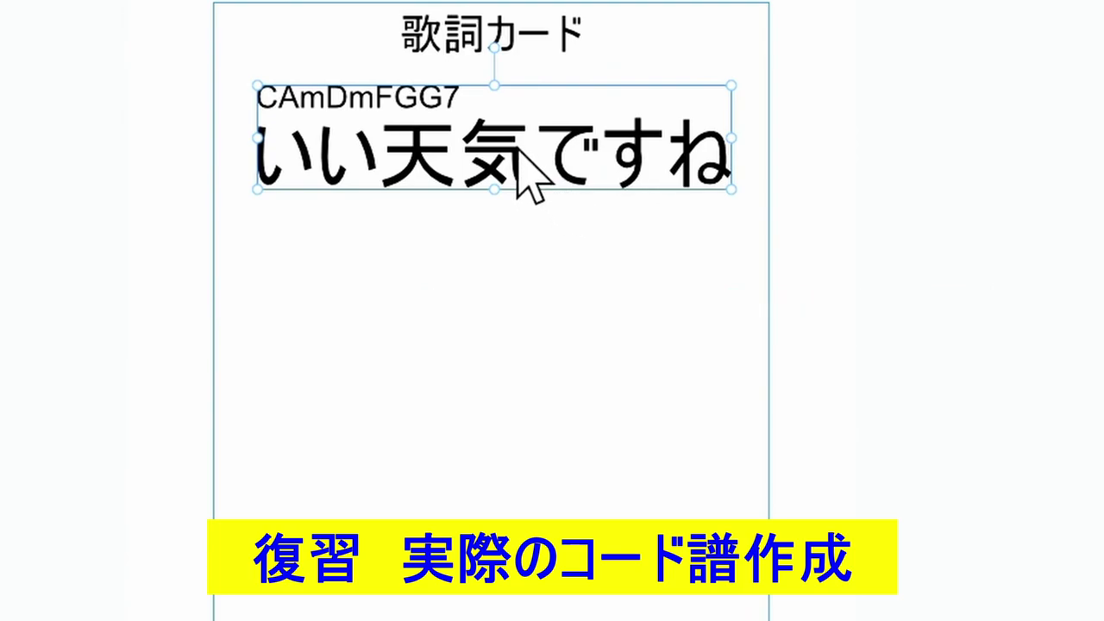
drag(518, 153, 515, 423)
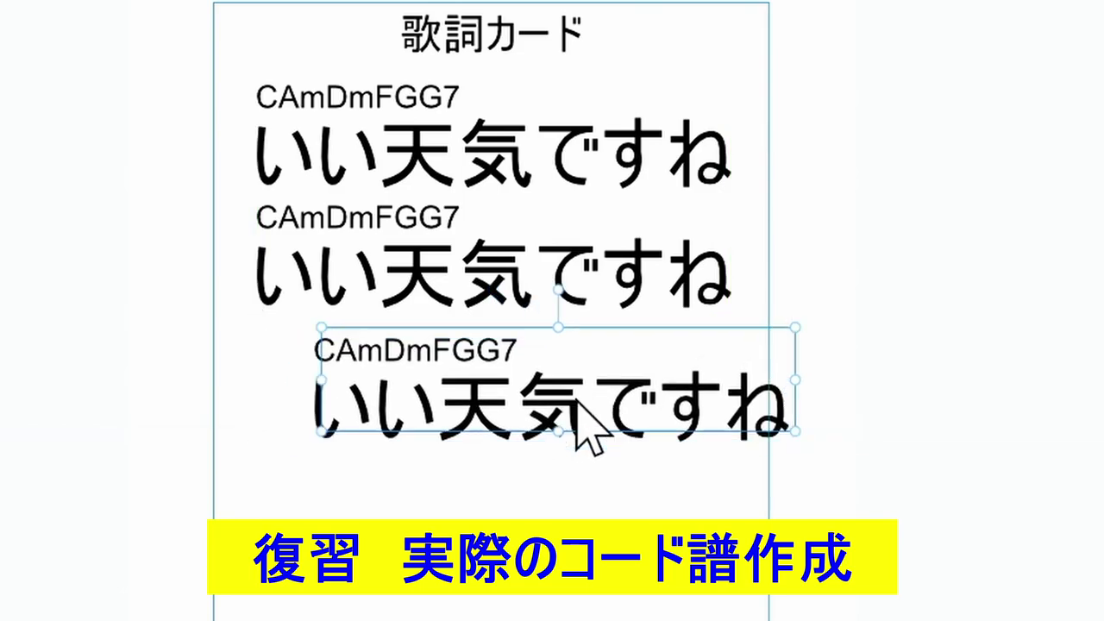
mouse_move(510, 406)
mouse_down()
mouse_move(537, 405)
mouse_move(517, 412)
mouse_move(513, 393)
mouse_move(513, 604)
mouse_up()
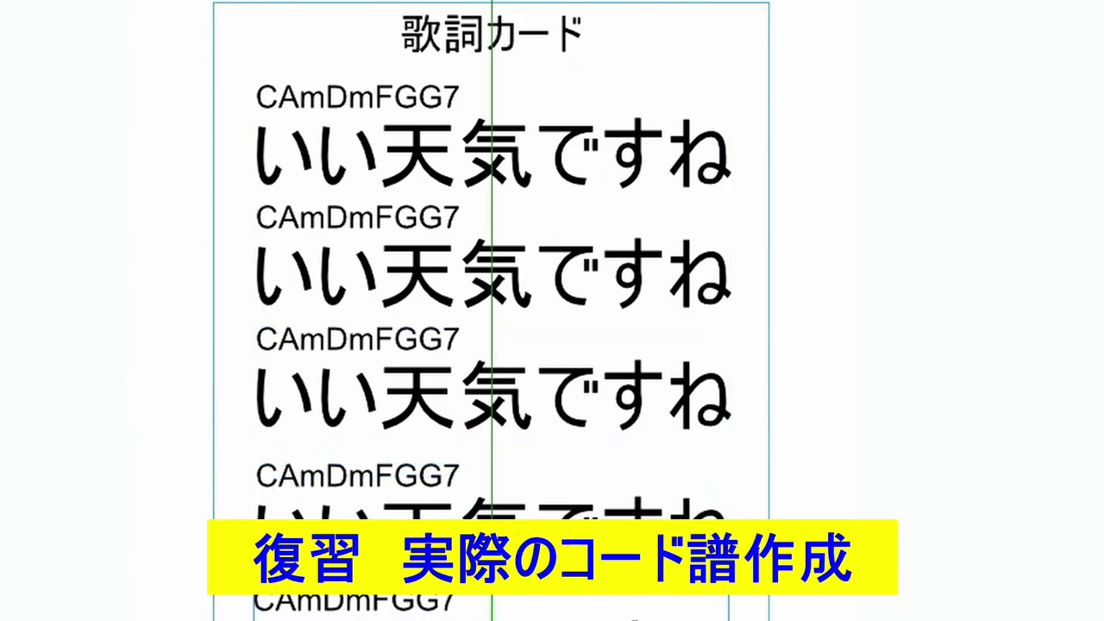
click(859, 386)
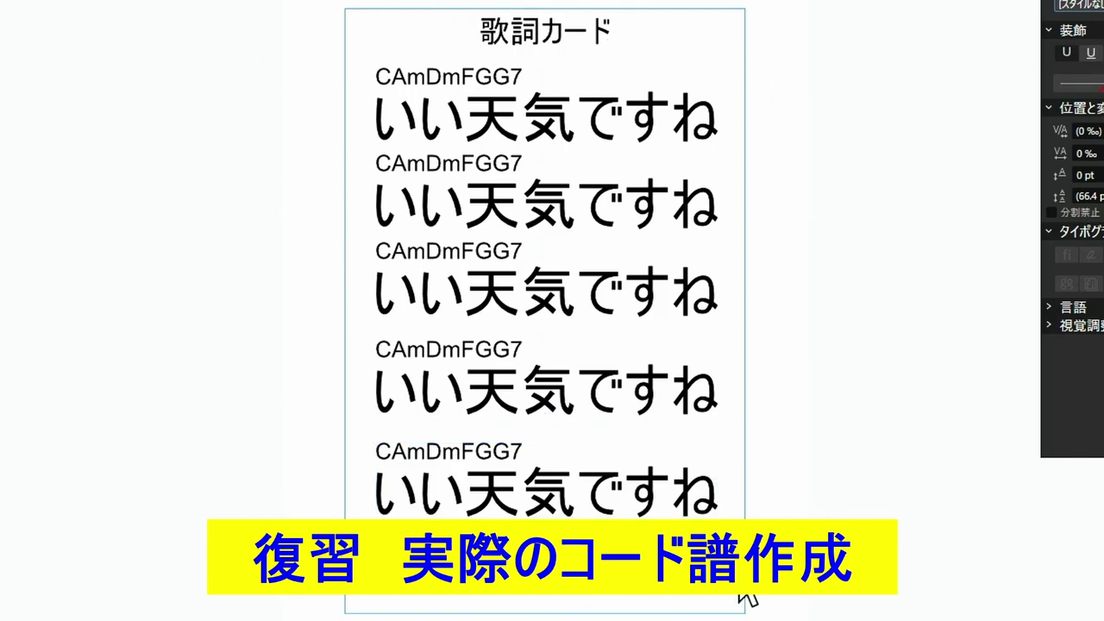
Step: Select all five chord-and-lyric groups and space them evenly with Space Vertically
drag(829, 556, 326, 58)
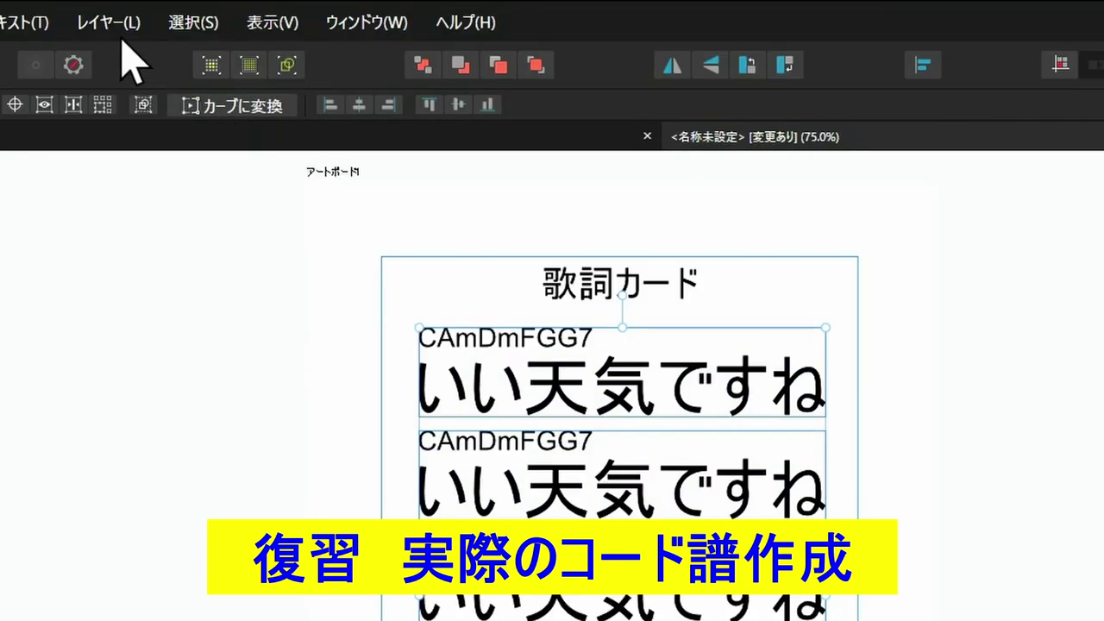
click(118, 31)
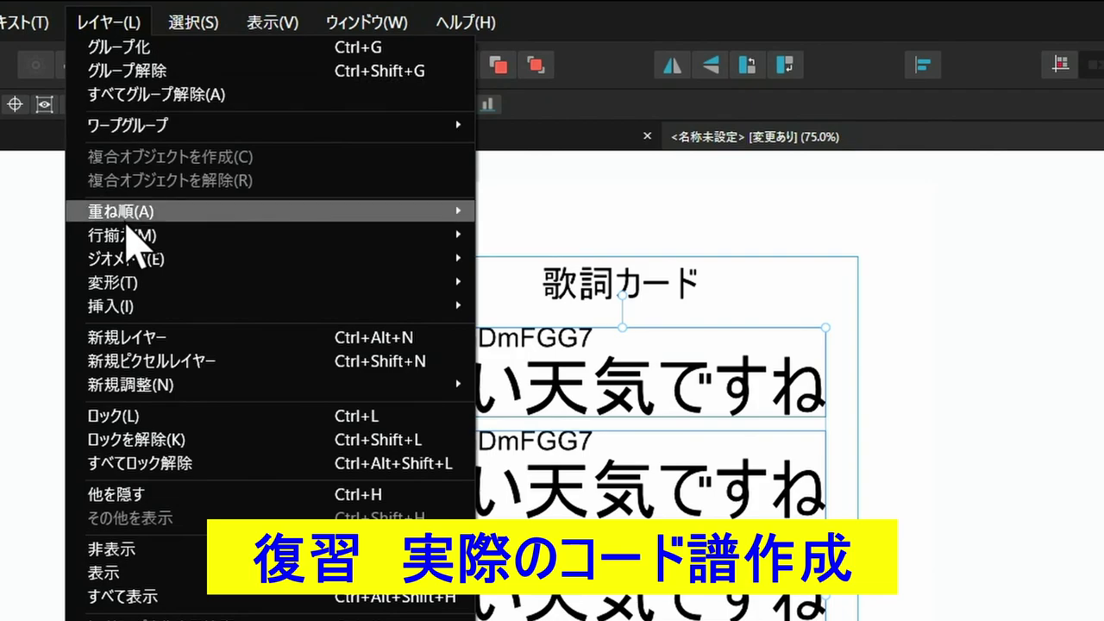
mouse_move(129, 234)
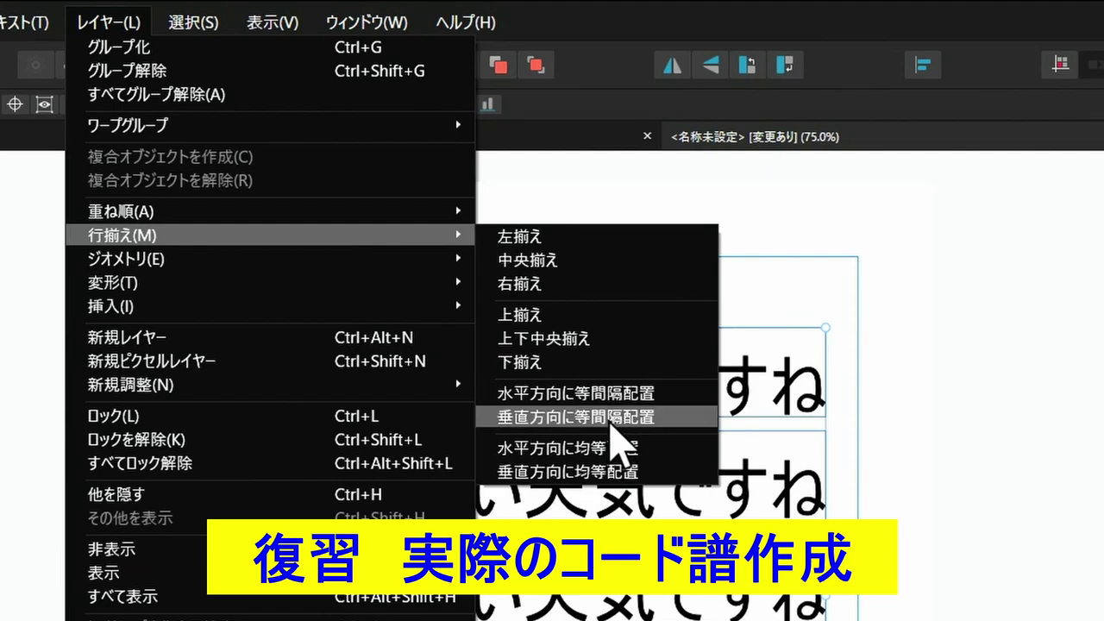
click(610, 417)
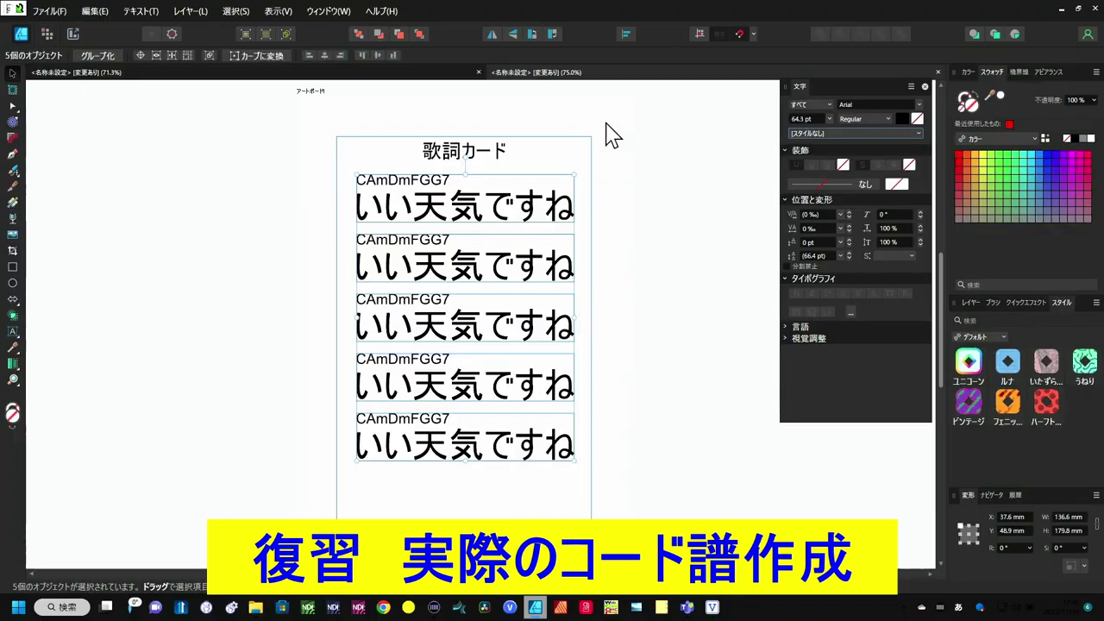
Step: Edit the first chord line's text and widen the kerning after C and Am
click(316, 437)
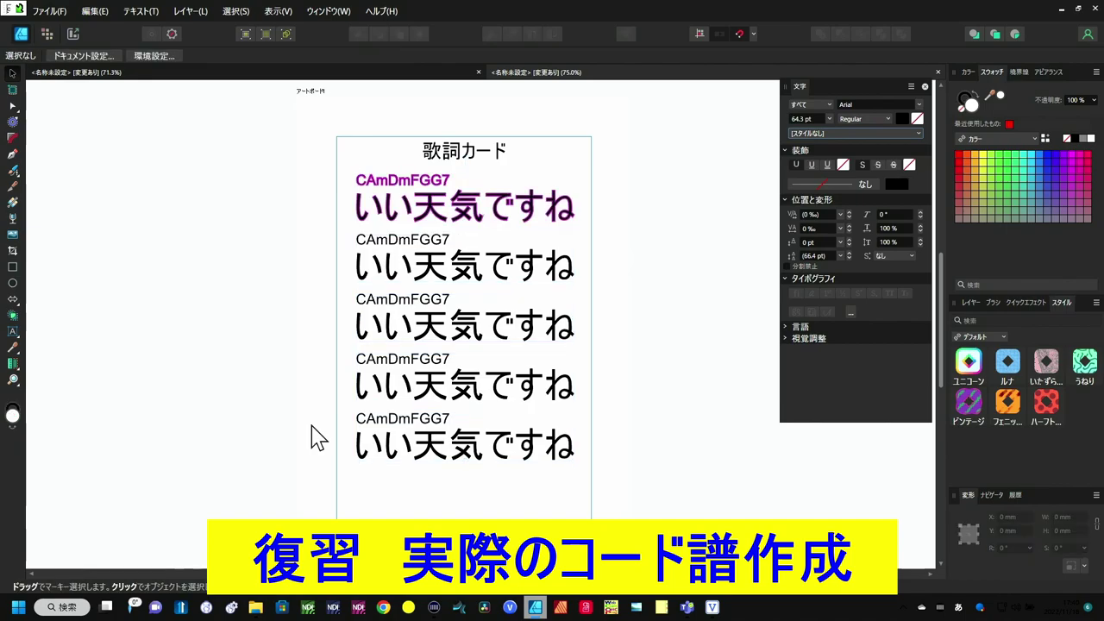
click(392, 191)
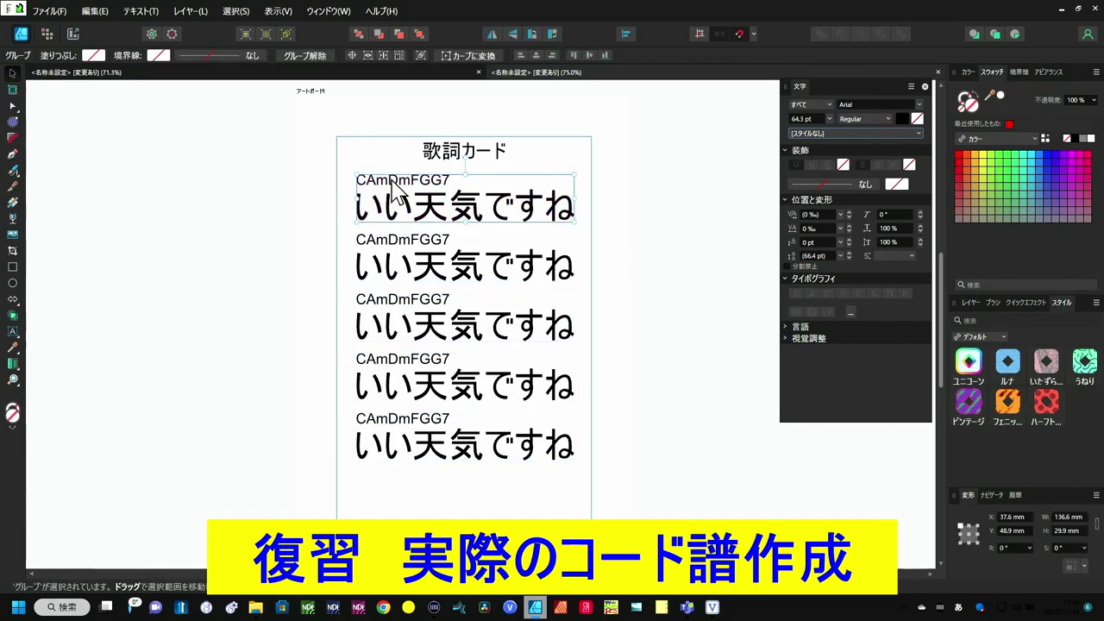
double_click(392, 184)
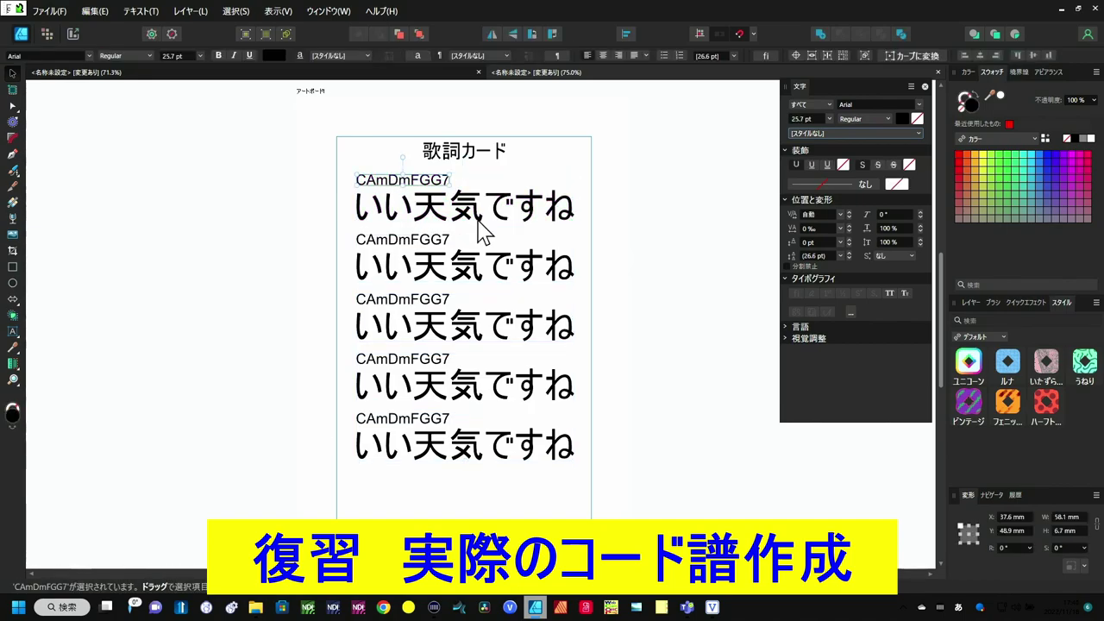
double_click(370, 181)
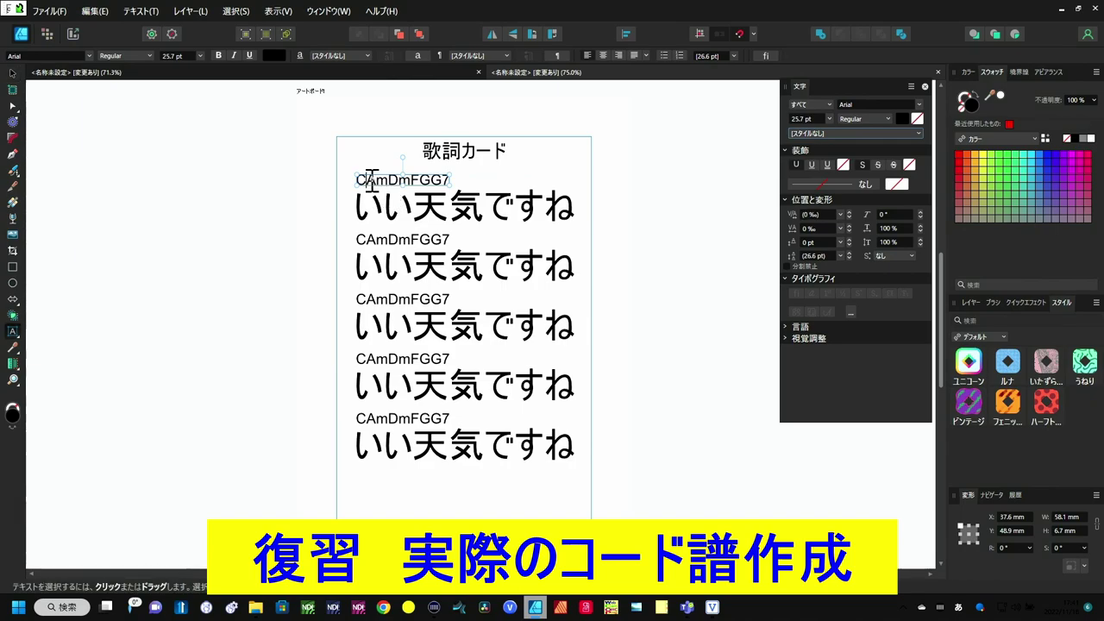
double_click(446, 240)
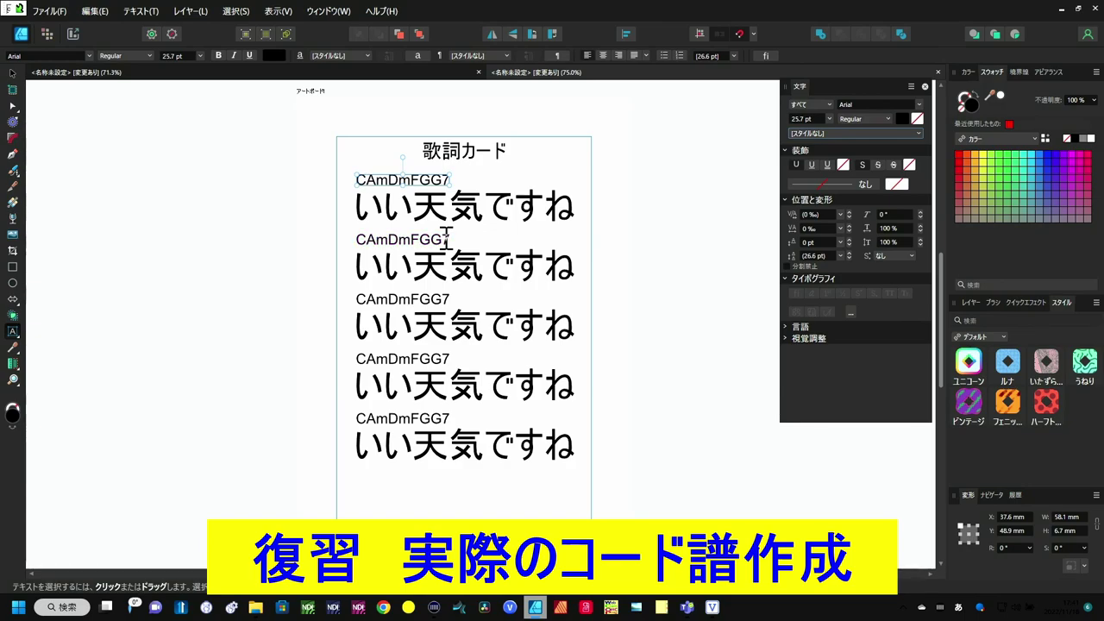
key(alt+Right)
key(alt+Right)
key(alt+Right)
key(alt+Right)
key(alt+Right)
key(alt+Right)
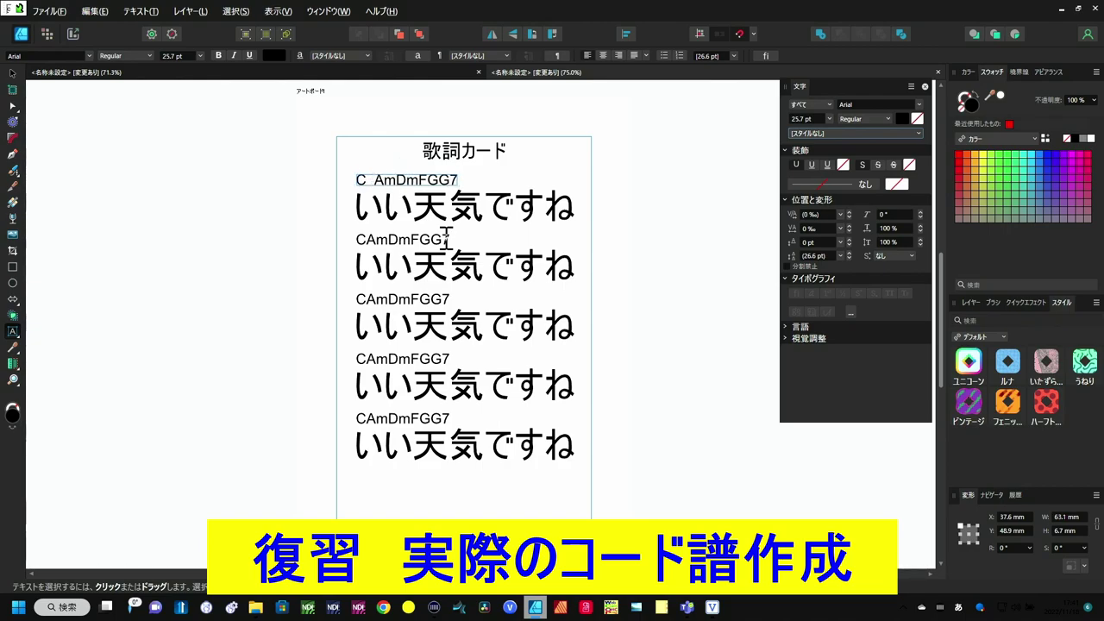
key(alt+Right)
key(alt+Right)
key(alt+Right)
key(alt+Right)
key(alt+Right)
key(alt+Right)
key(alt+Right)
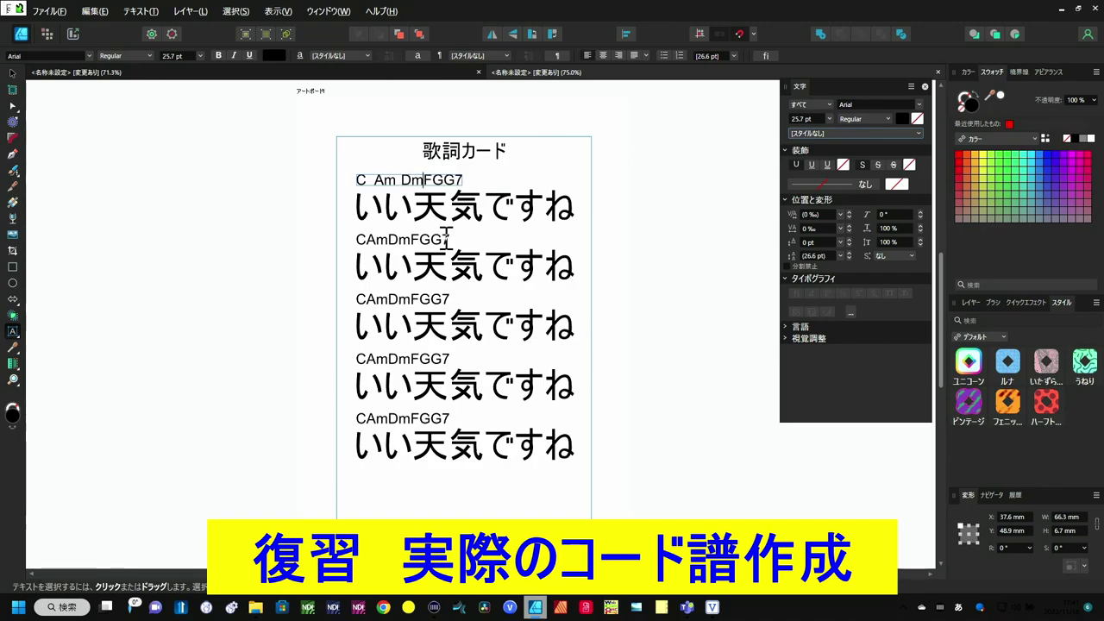
Step: Spread Dm, F, G and G7 apart with extra kerning, then select chord and lyric lines
key(alt+Right)
key(alt+Right)
key(alt+Right)
key(alt+Right)
key(alt+Right)
key(alt+Right)
key(alt+Right)
key(alt+Right)
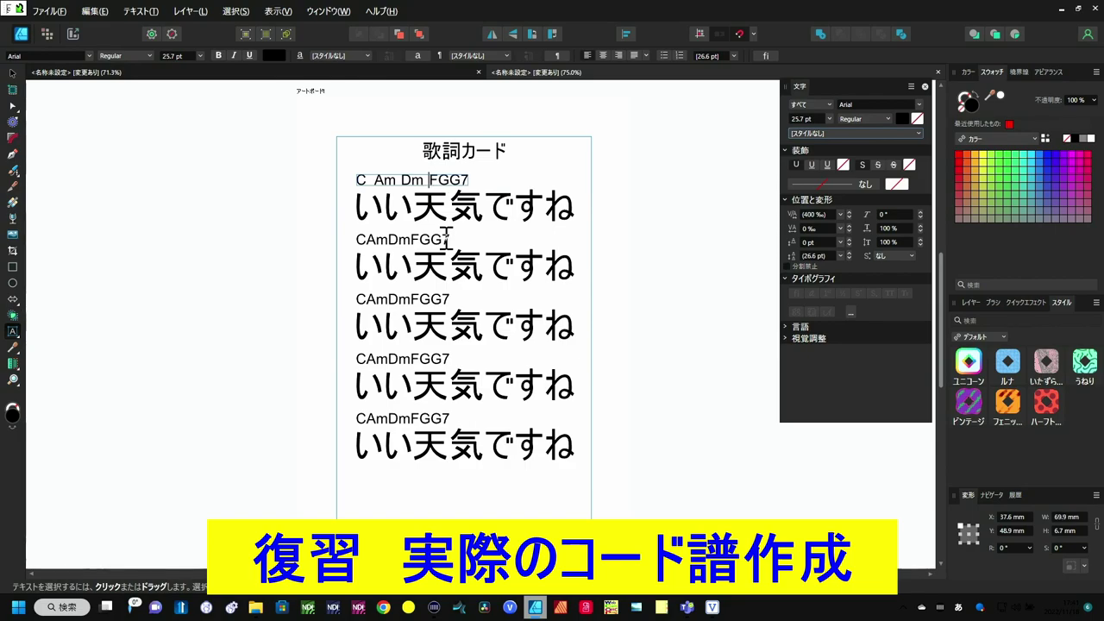
key(alt+Right)
key(alt+Right)
key(alt+Right)
key(Right)
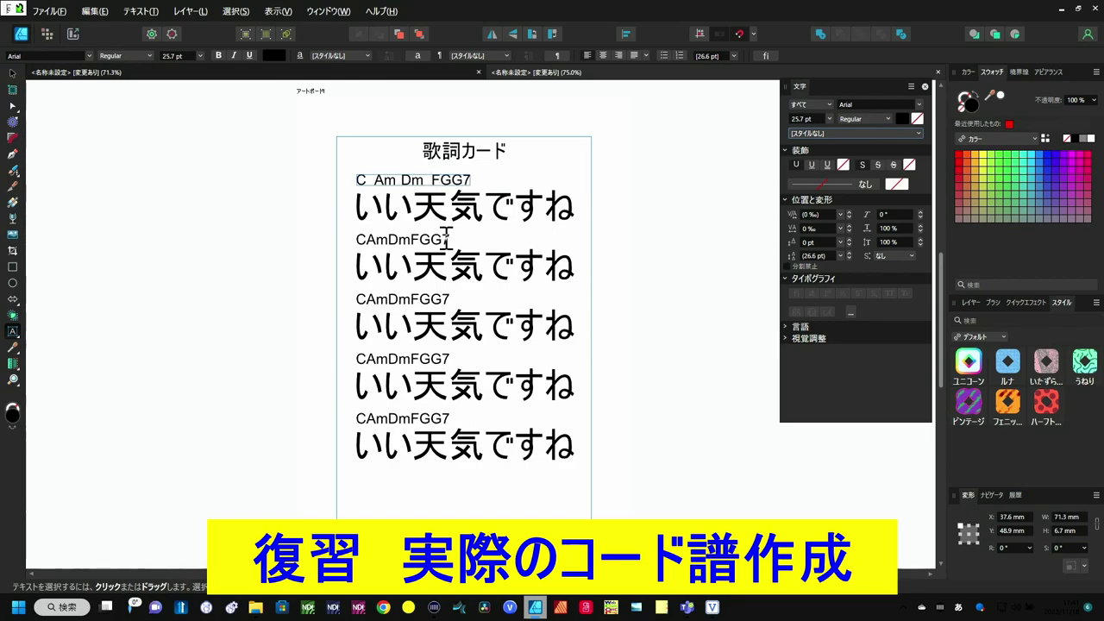
key(alt+Right)
key(alt+Right)
key(alt+Right)
key(alt+Right)
key(alt+Right)
key(alt+Right)
key(alt+Right)
key(alt+Right)
key(alt+Right)
key(alt+Right)
key(alt+Right)
key(alt+Right)
key(alt+Right)
key(alt+Right)
key(alt+Right)
key(alt+Right)
key(alt+Right)
key(alt+Right)
key(alt+Right)
key(alt+Right)
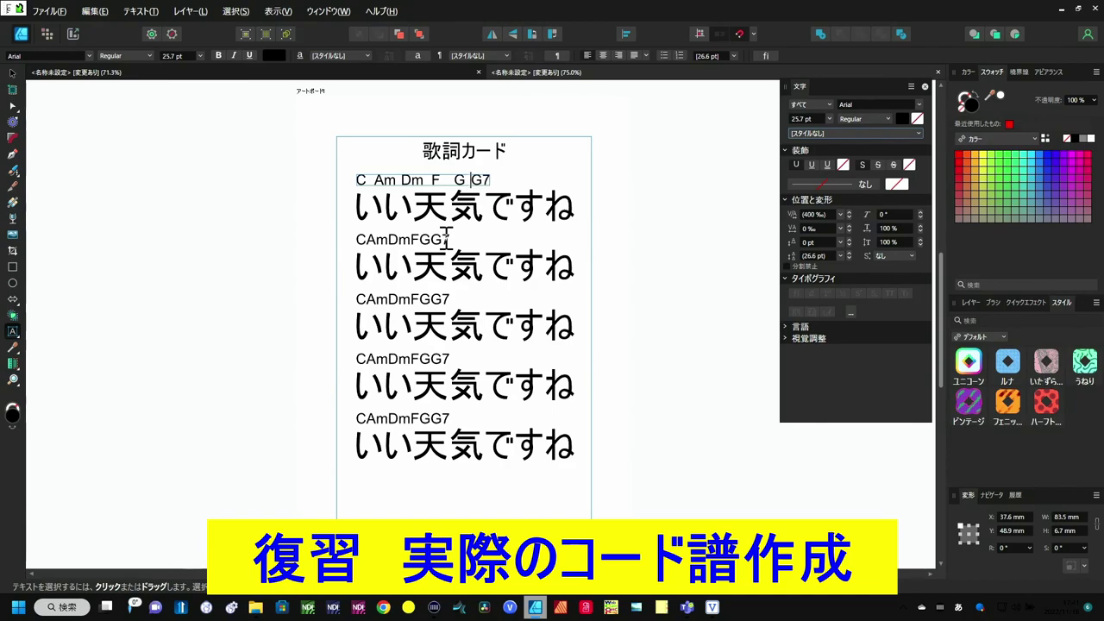
key(alt+Right)
key(alt+Right)
key(alt+Right)
key(alt+Right)
key(alt+Right)
key(alt+Right)
key(alt+Right)
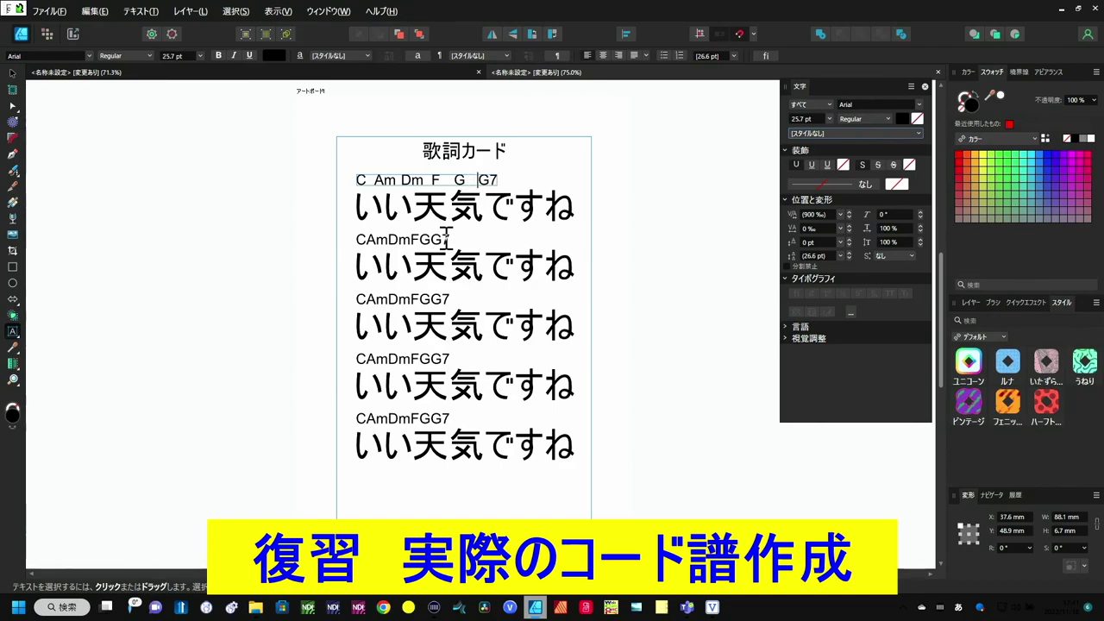
key(alt+Right)
key(alt+Right)
key(alt+Right)
key(alt+Right)
key(alt+Right)
key(alt+Right)
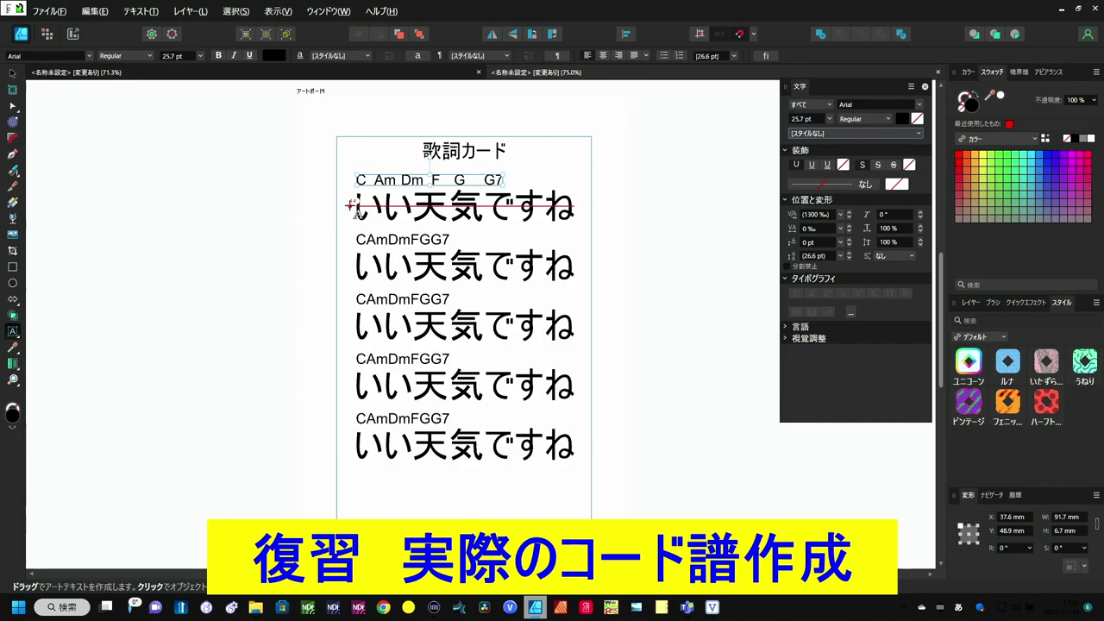
key(Escape)
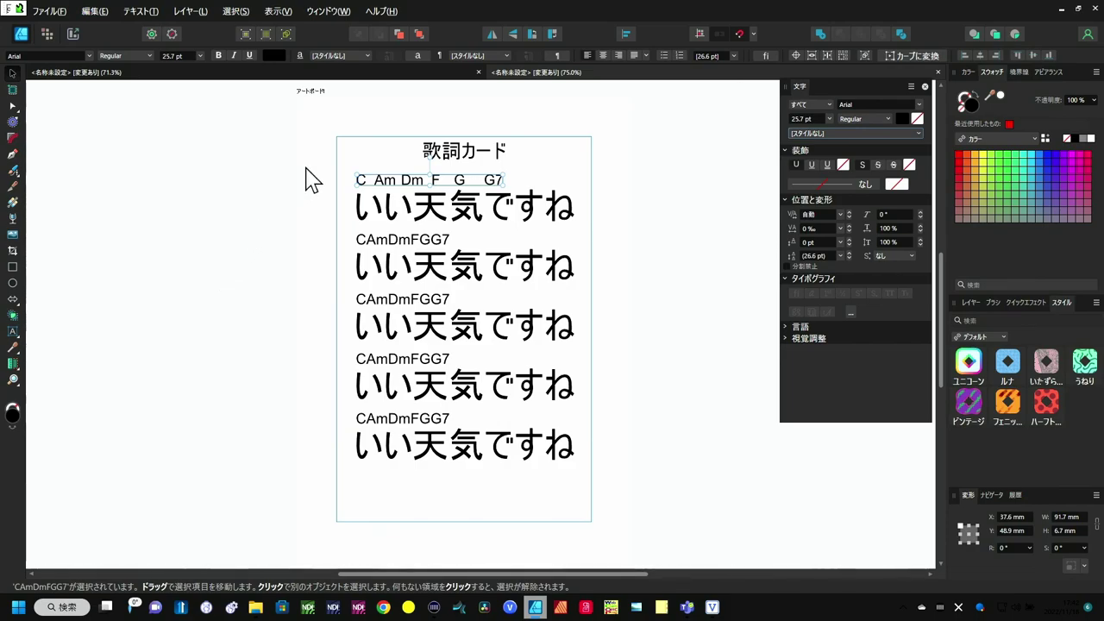
mouse_move(305, 168)
mouse_down()
mouse_move(373, 193)
mouse_move(613, 494)
mouse_up()
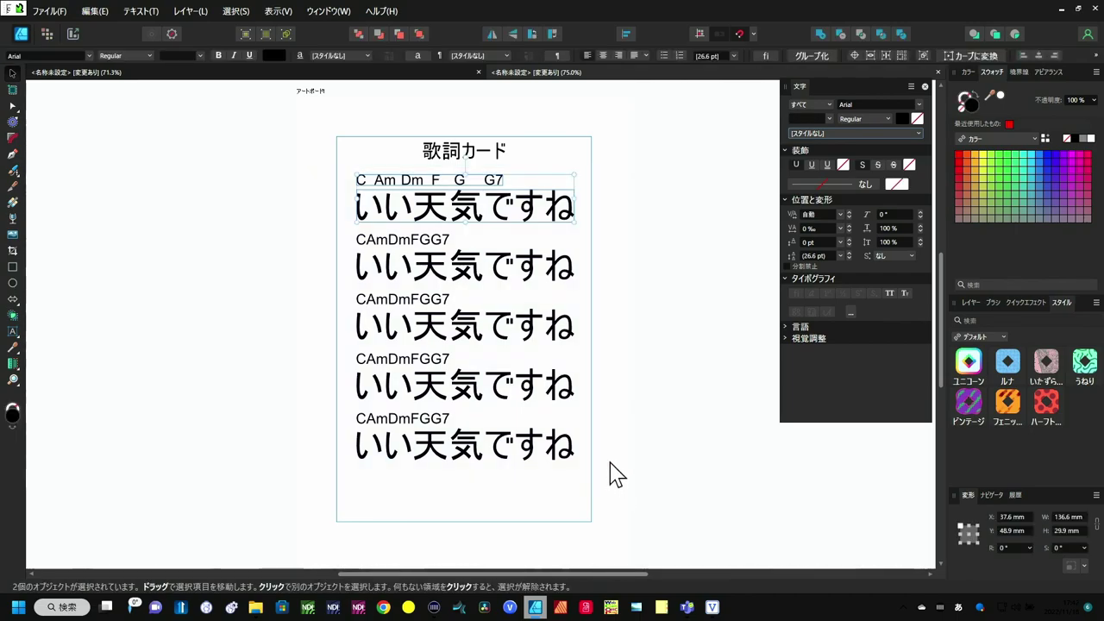
Step: Remove the old chord and lyric lines and draw a large frame text box on the card
key(ctrl+g)
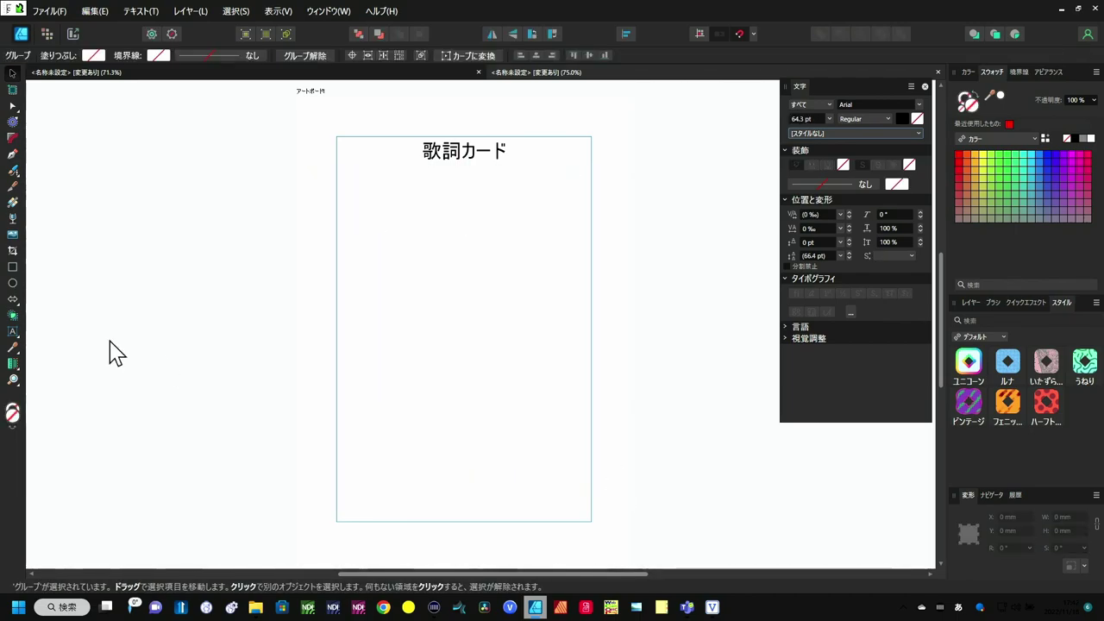
click(17, 333)
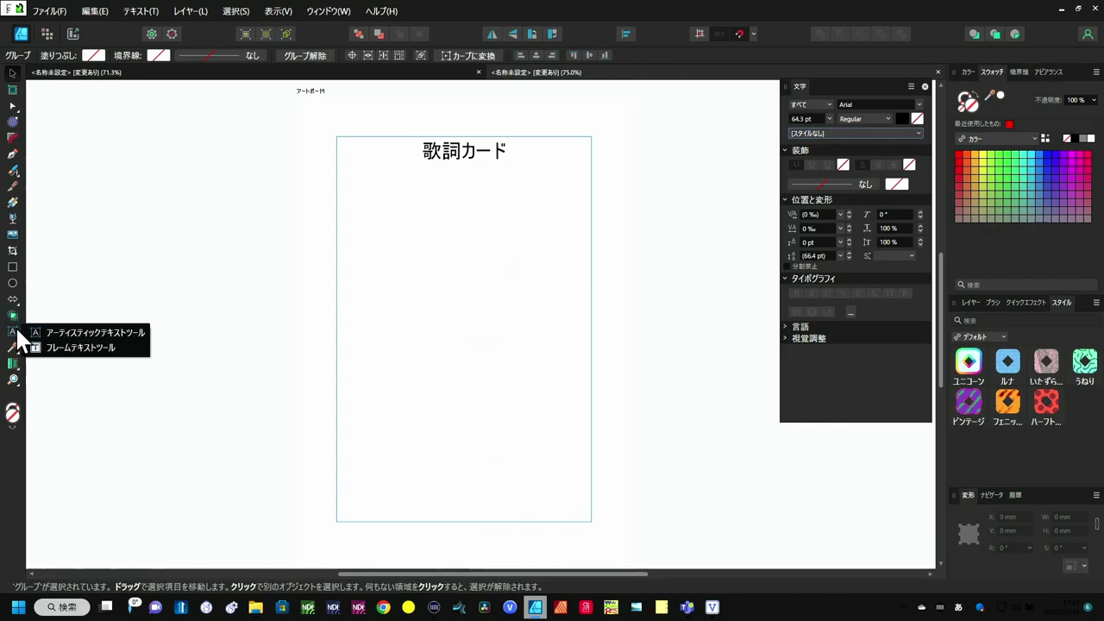
click(54, 348)
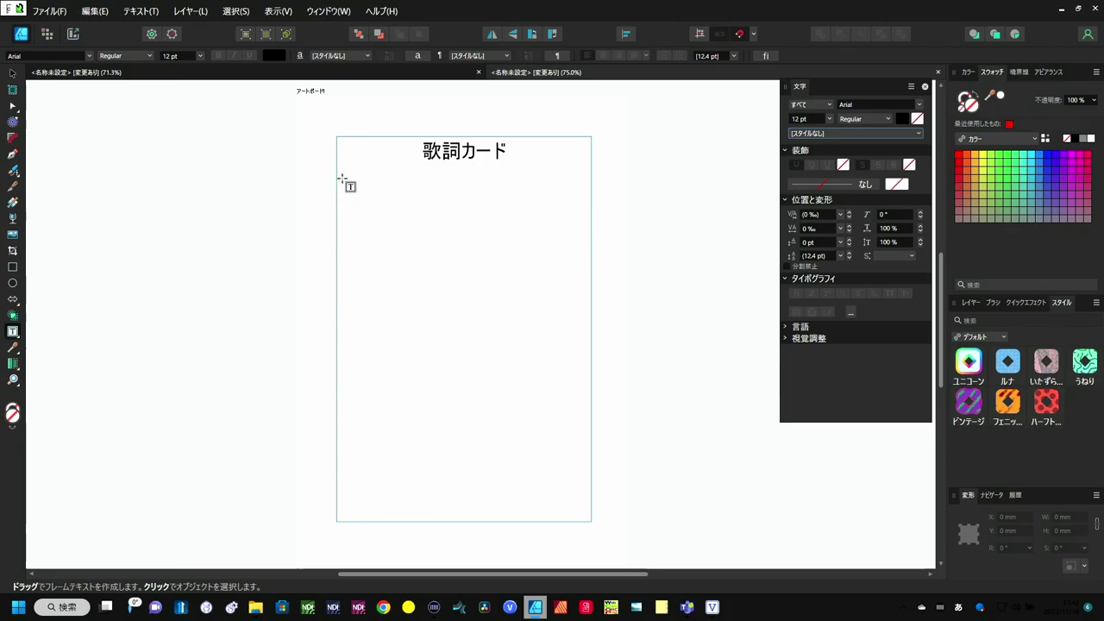
drag(386, 236, 586, 506)
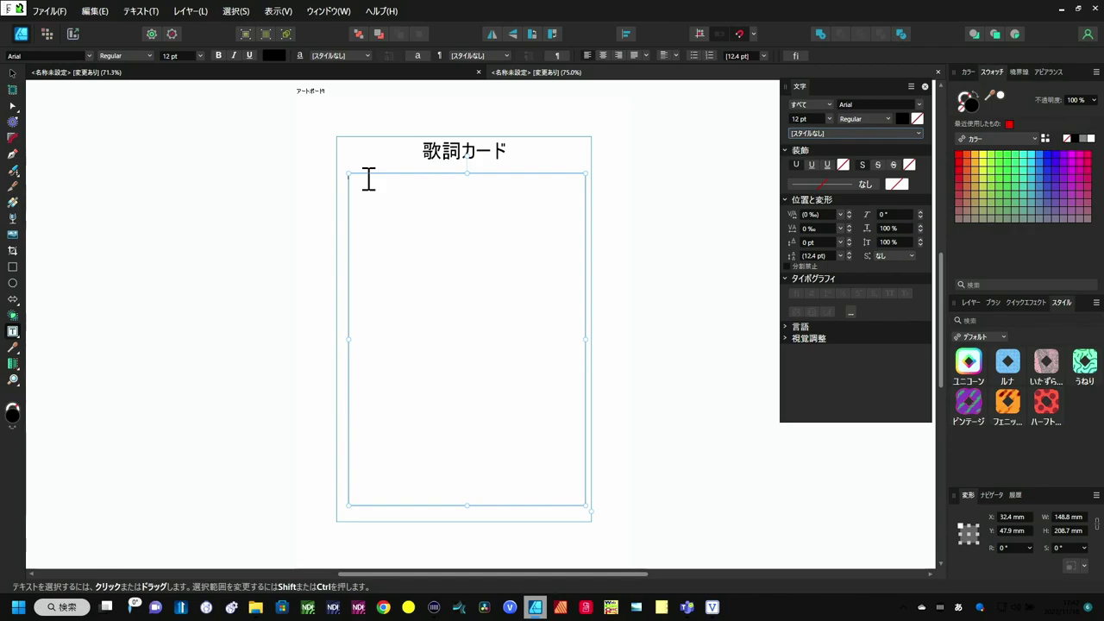
Step: Type a placeholder line 'aaaaaaaaaaaaaaaa' in the frame and select it
click(368, 179)
text(aaaaaaaaaa)
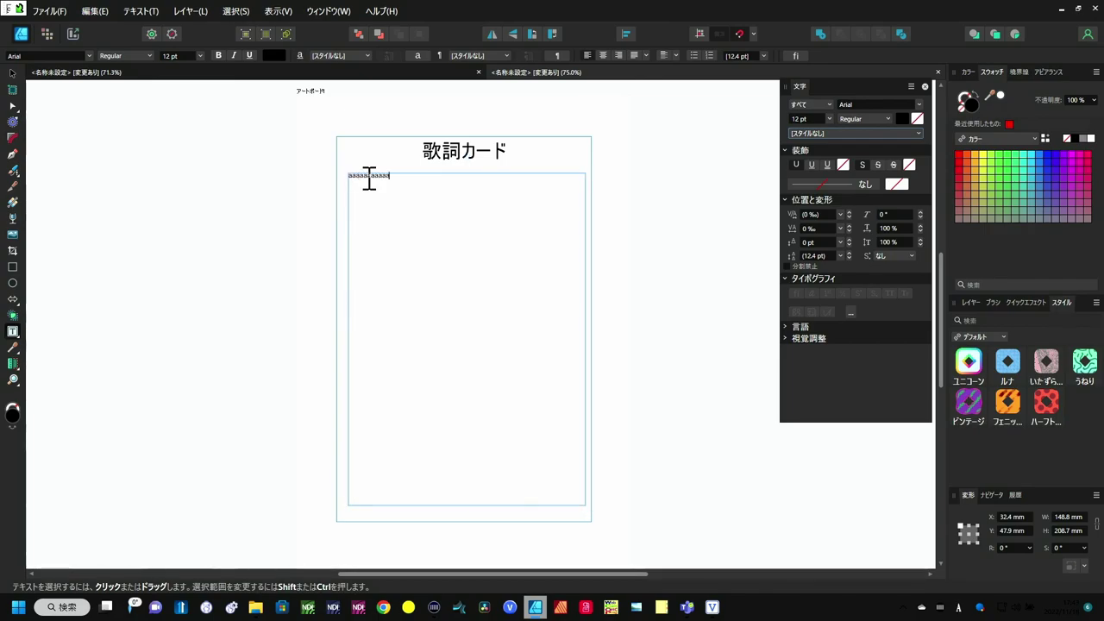
text(aaaaaaaaaaaaaaaaaaaaa)
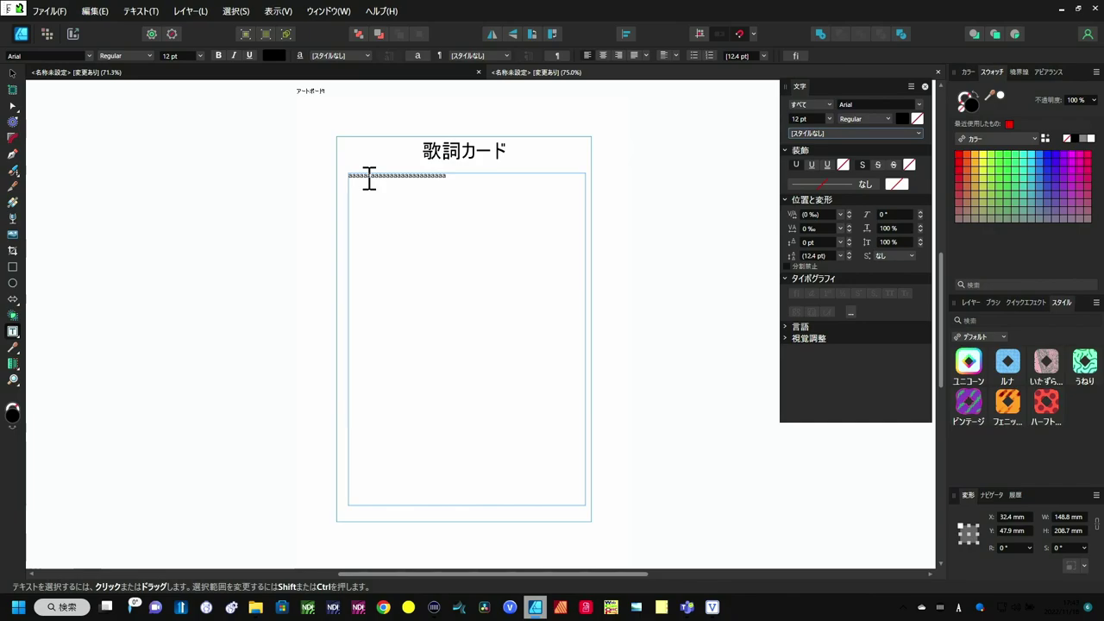
key(Escape)
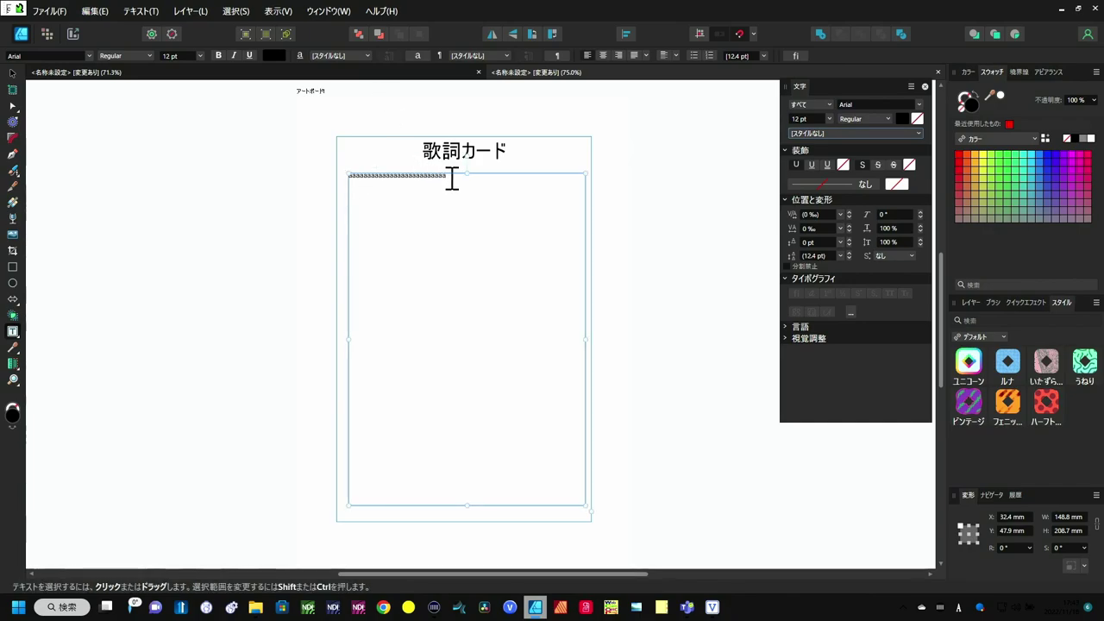
drag(452, 179, 349, 175)
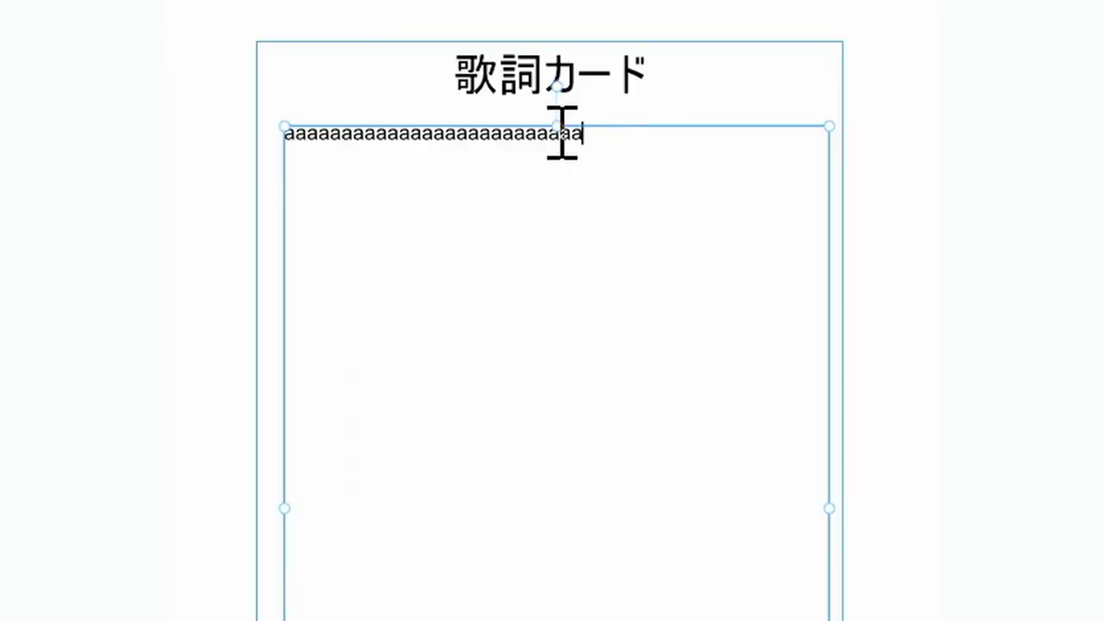
click(508, 138)
key(ctrl+a)
key(ctrl+c)
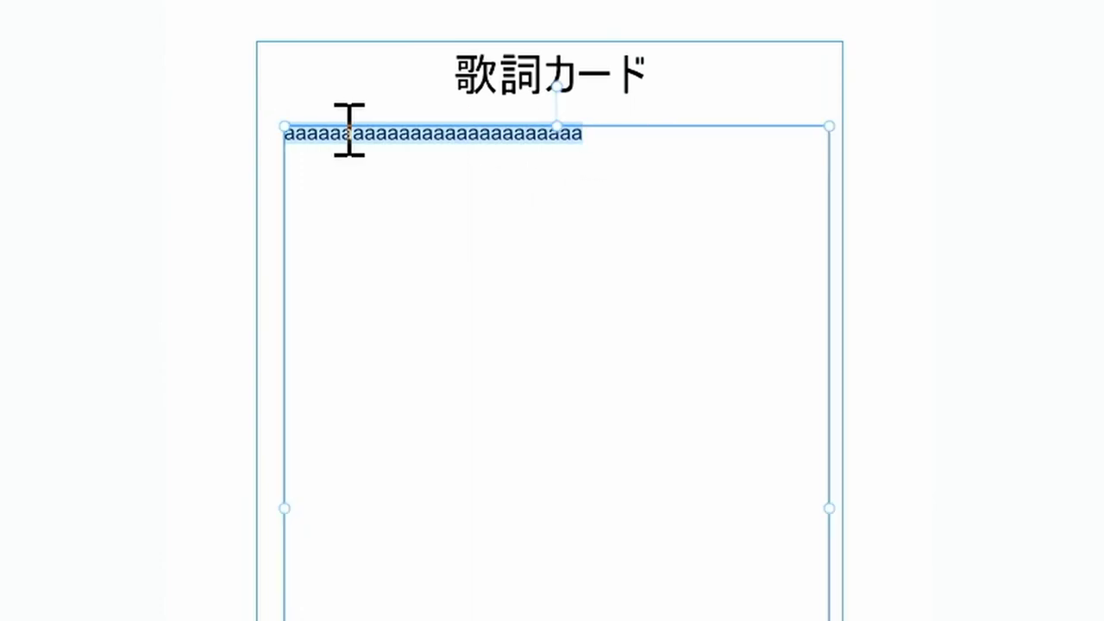
Step: Paste the placeholder line onto new lines until there are six rows of a's
click(605, 159)
key(Return)
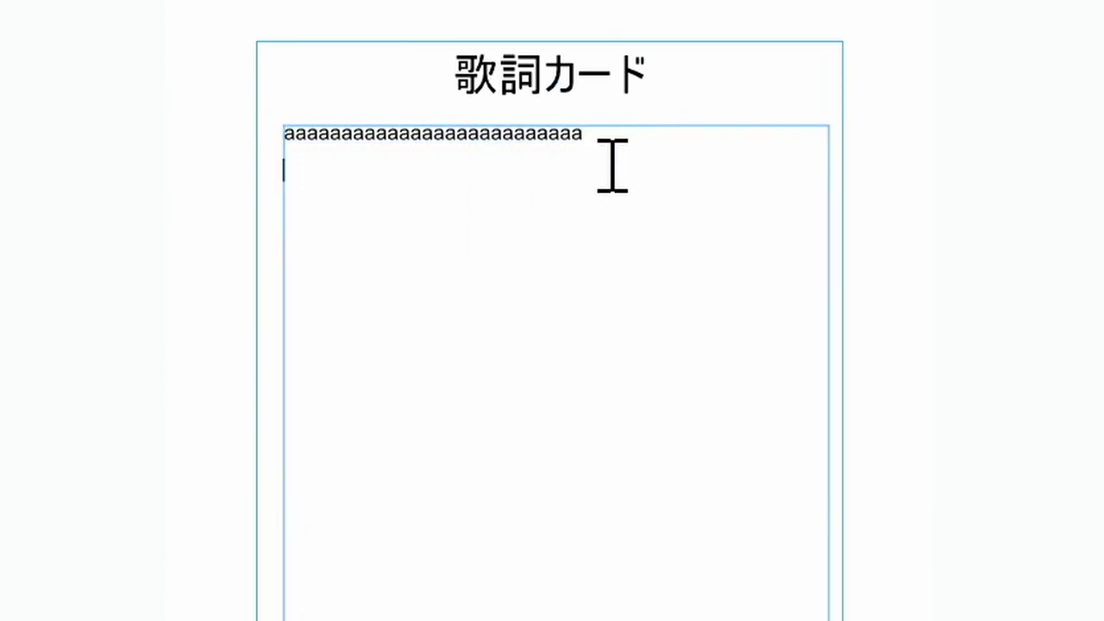
key(ctrl+v)
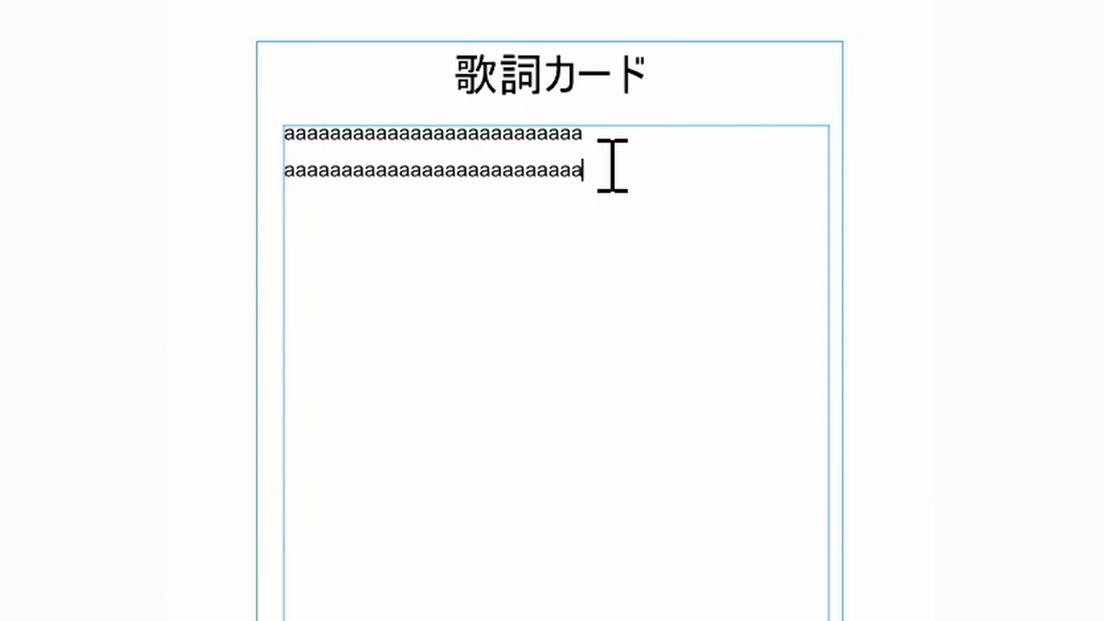
key(Return)
key(ctrl+v)
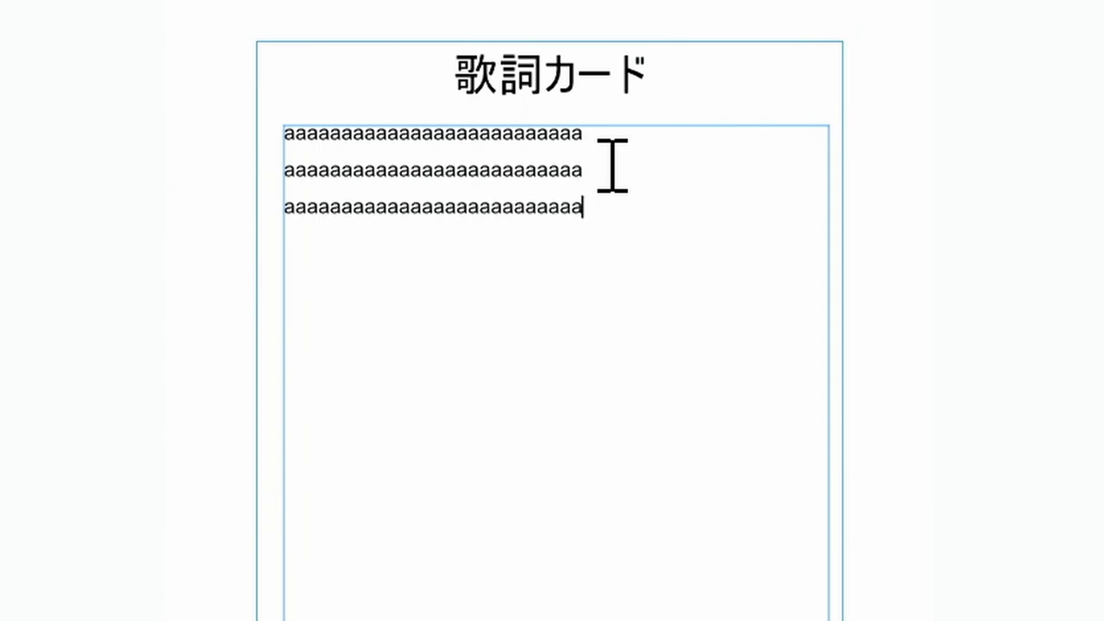
key(ctrl+v)
key(Return)
key(ctrl+v)
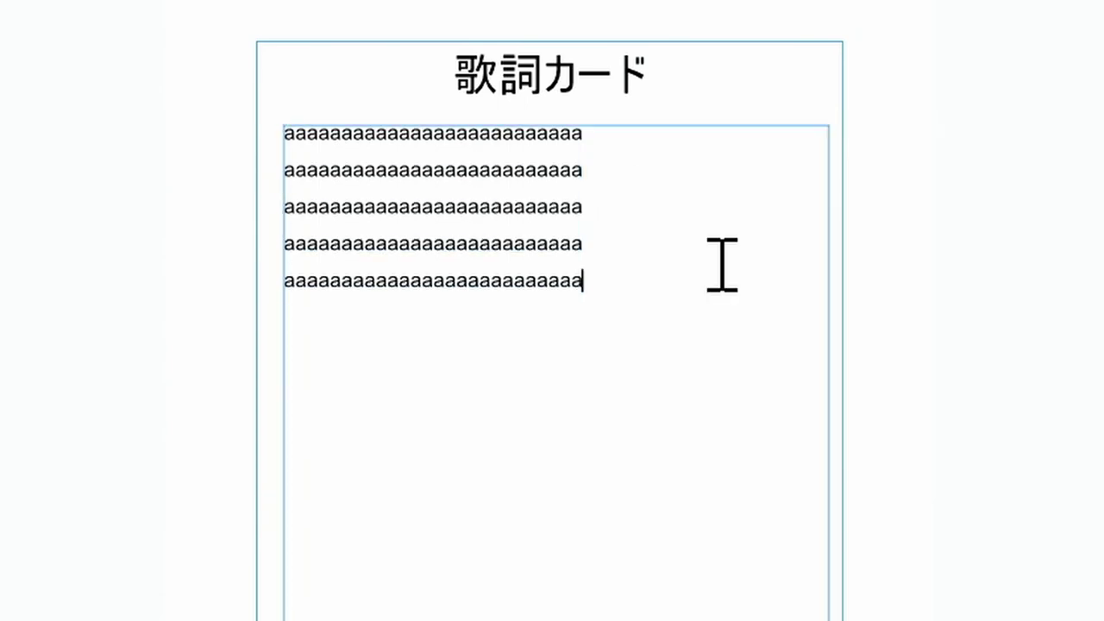
key(Return)
key(ctrl+v)
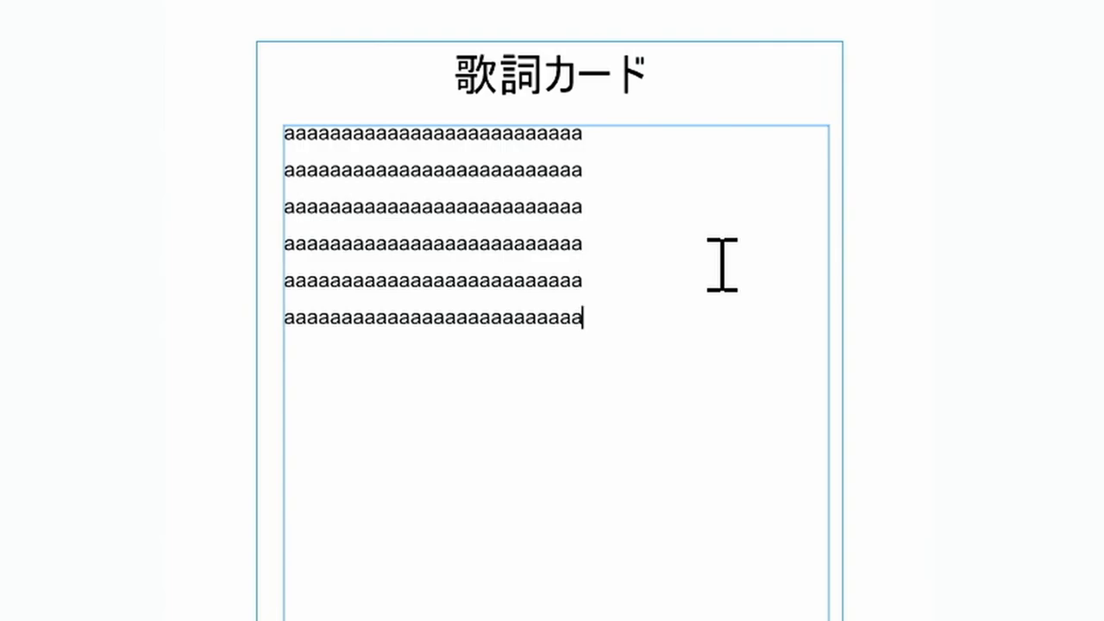
Step: Paste more rows of a's to fill the frame, then select all its text
mouse_move(631, 320)
mouse_down()
mouse_move(320, 207)
mouse_move(271, 143)
mouse_up()
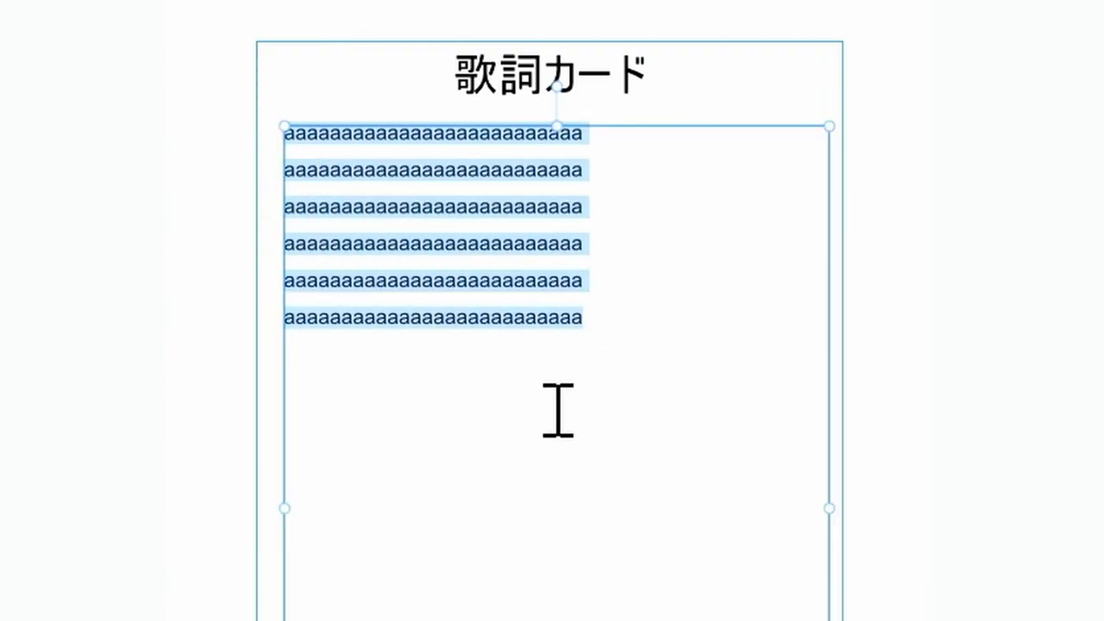
click(621, 327)
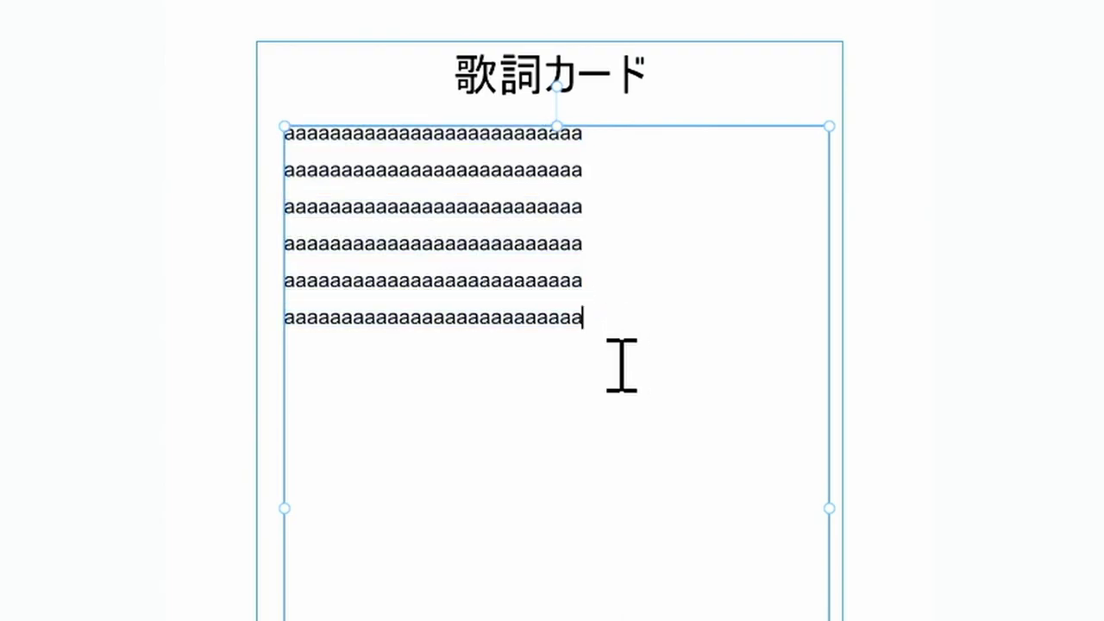
key(Return)
key(ctrl+v)
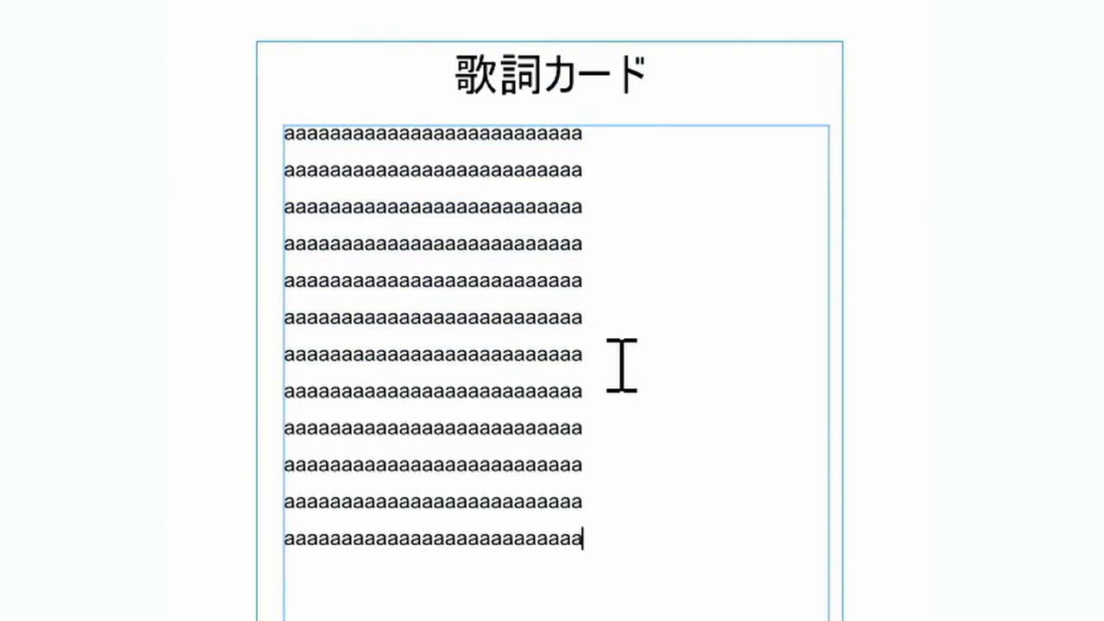
key(Return)
key(ctrl+v)
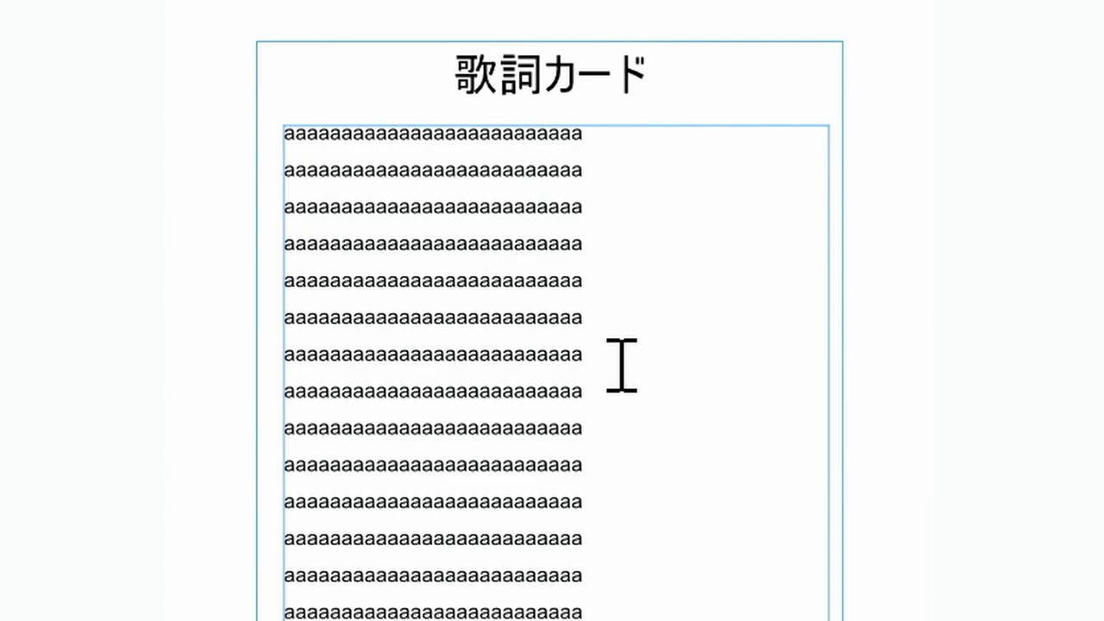
key(Escape)
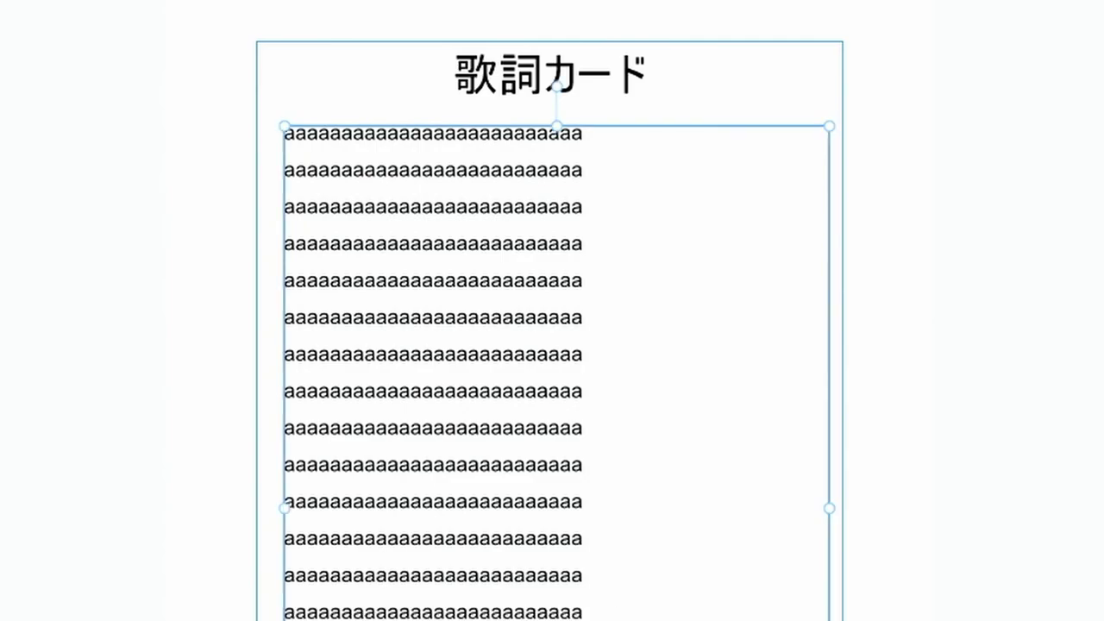
drag(369, 592, 235, 149)
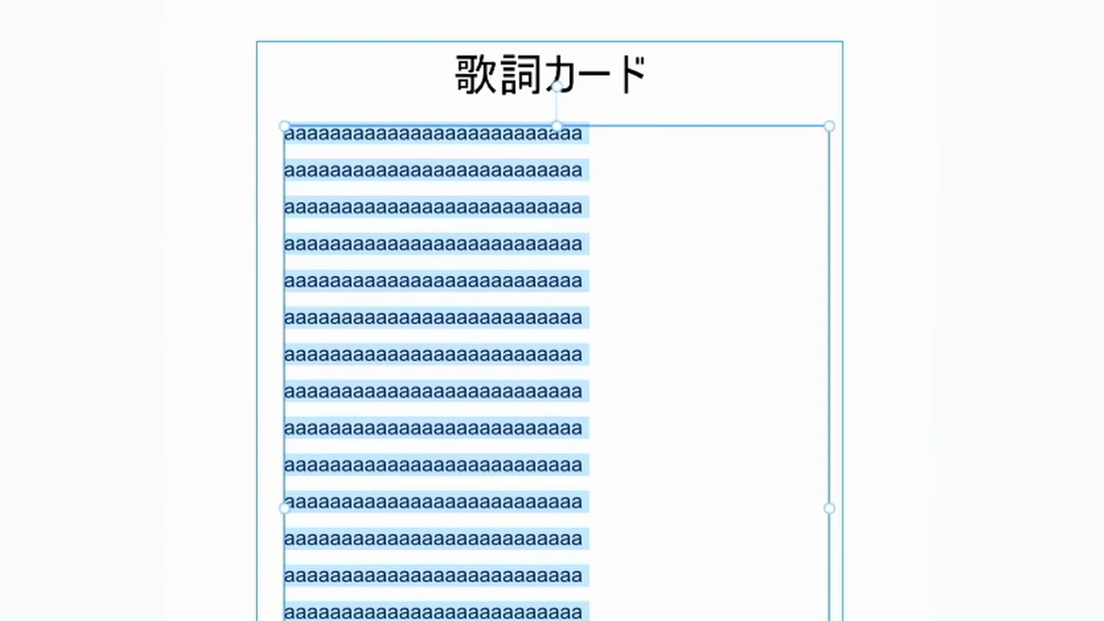
Step: Set the leading of the selected a's filler text to 36 pt, then deselect
click(1067, 82)
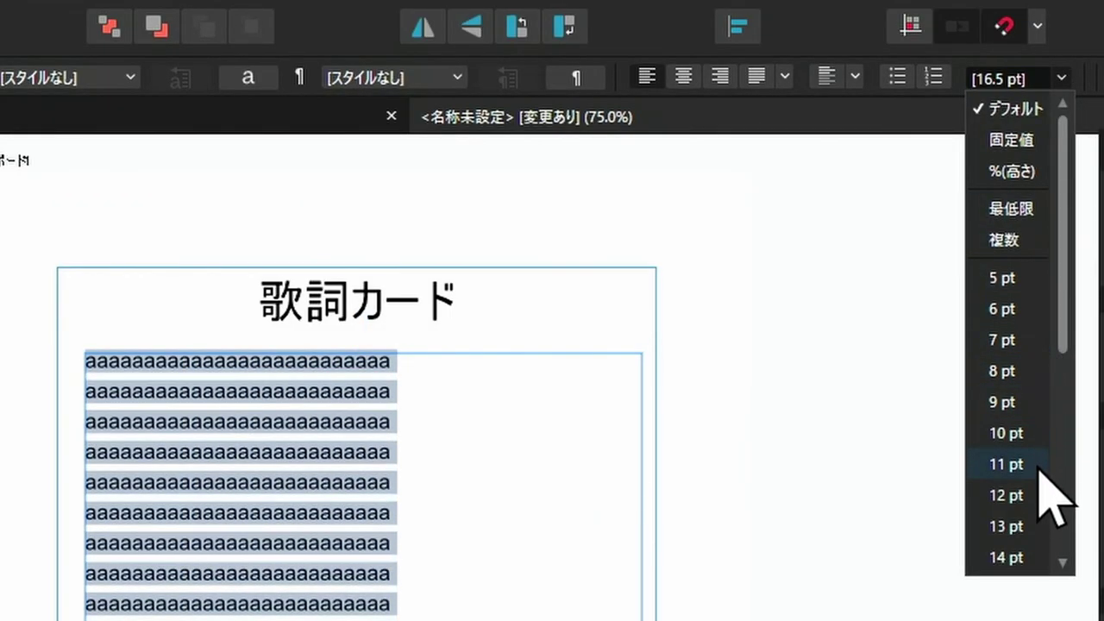
scroll(1031, 552, down, 2)
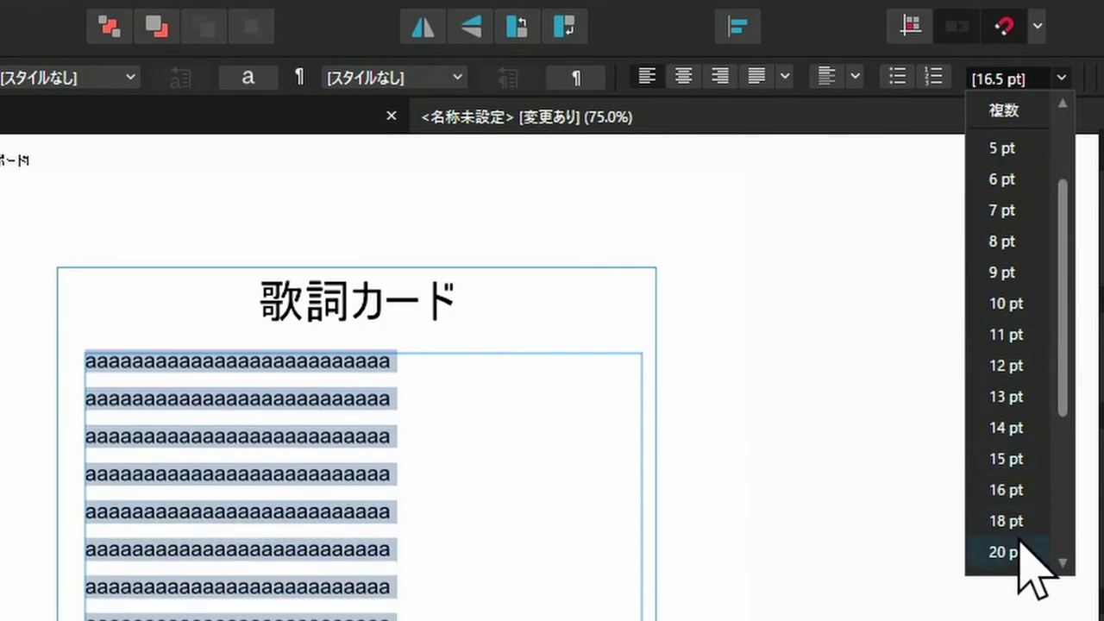
scroll(1031, 560, down, 1)
scroll(1019, 542, down, 1)
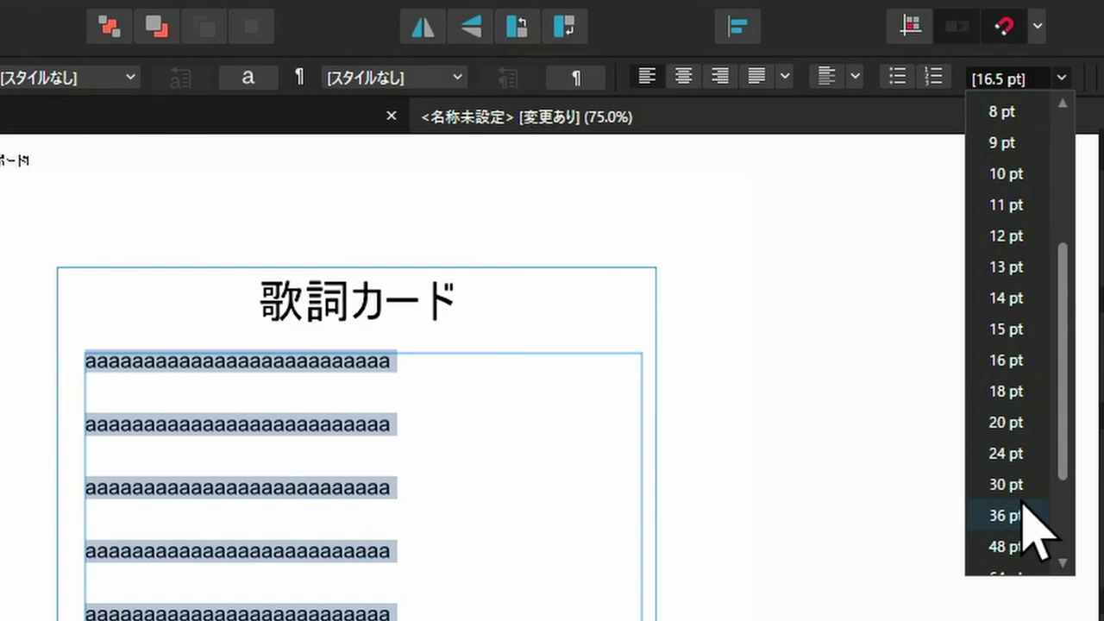
click(1024, 505)
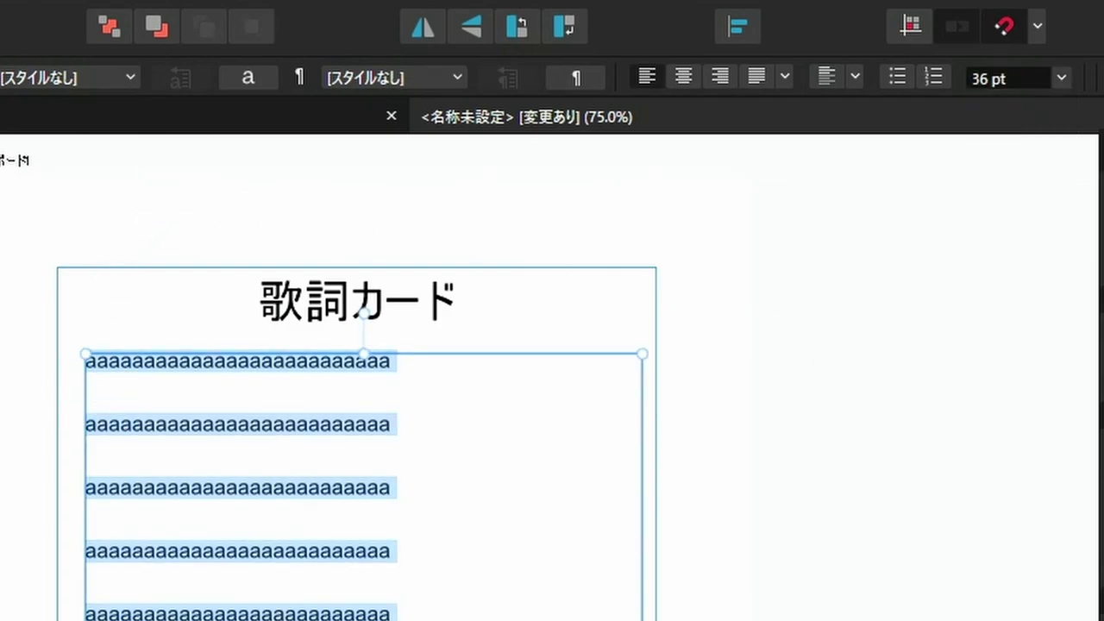
key(Escape)
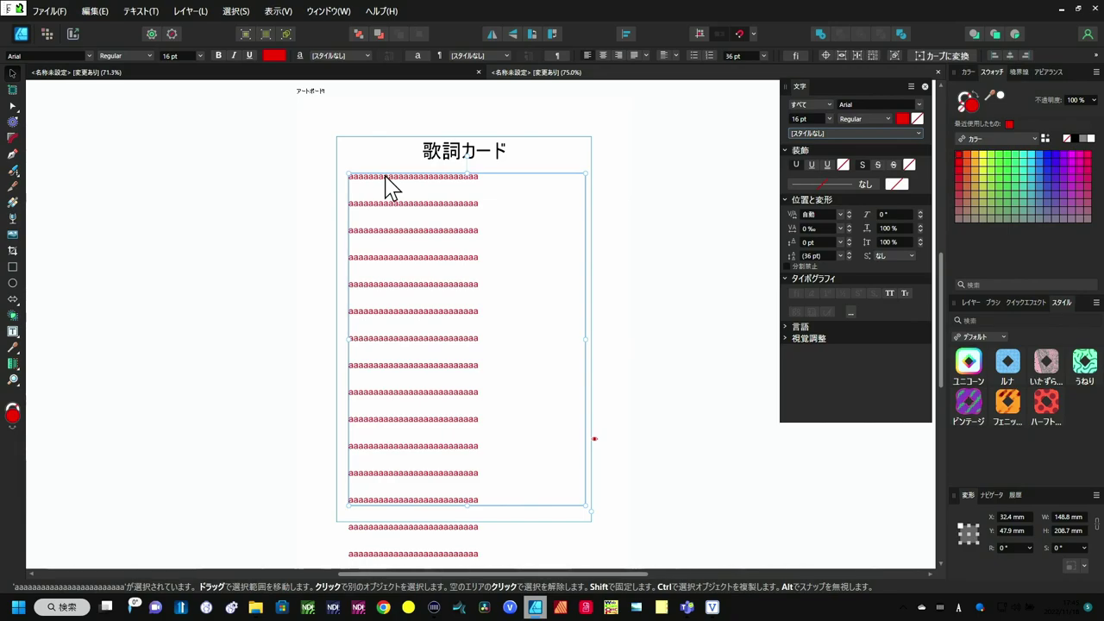
Step: Duplicate the text frame beside the card and fill it with four lines of あ
drag(384, 177, 677, 183)
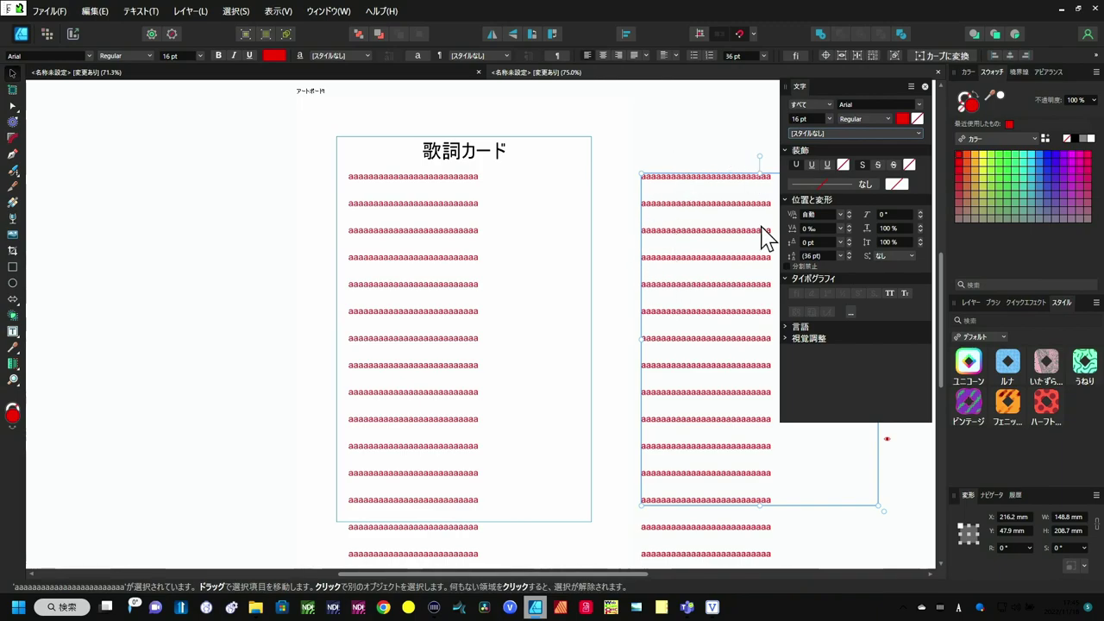
double_click(690, 179)
key(ctrl+a)
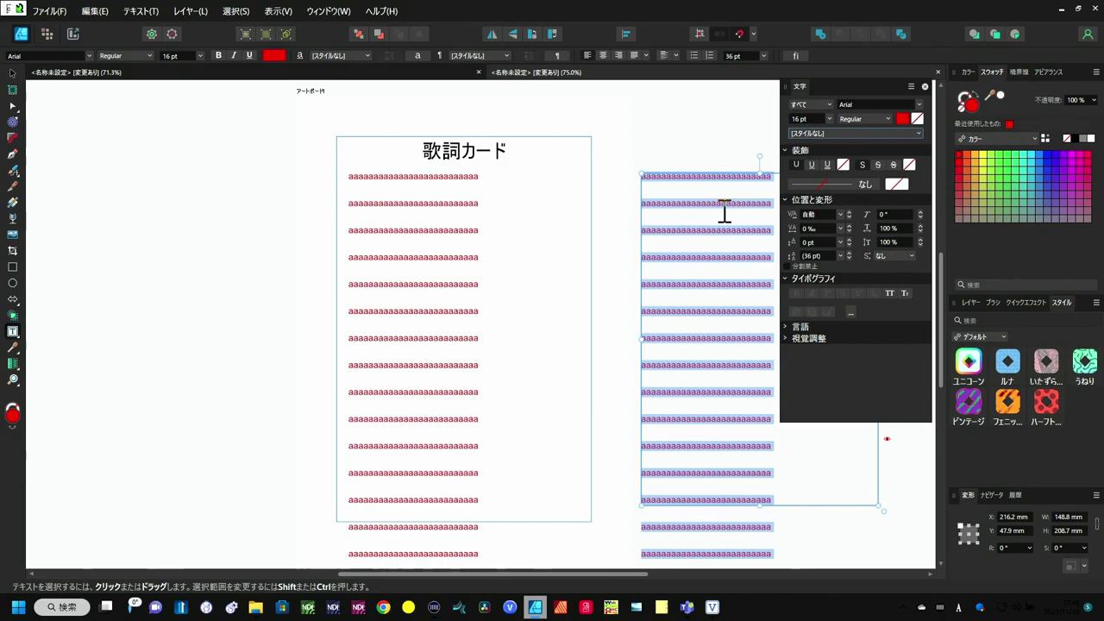
text(aaa)
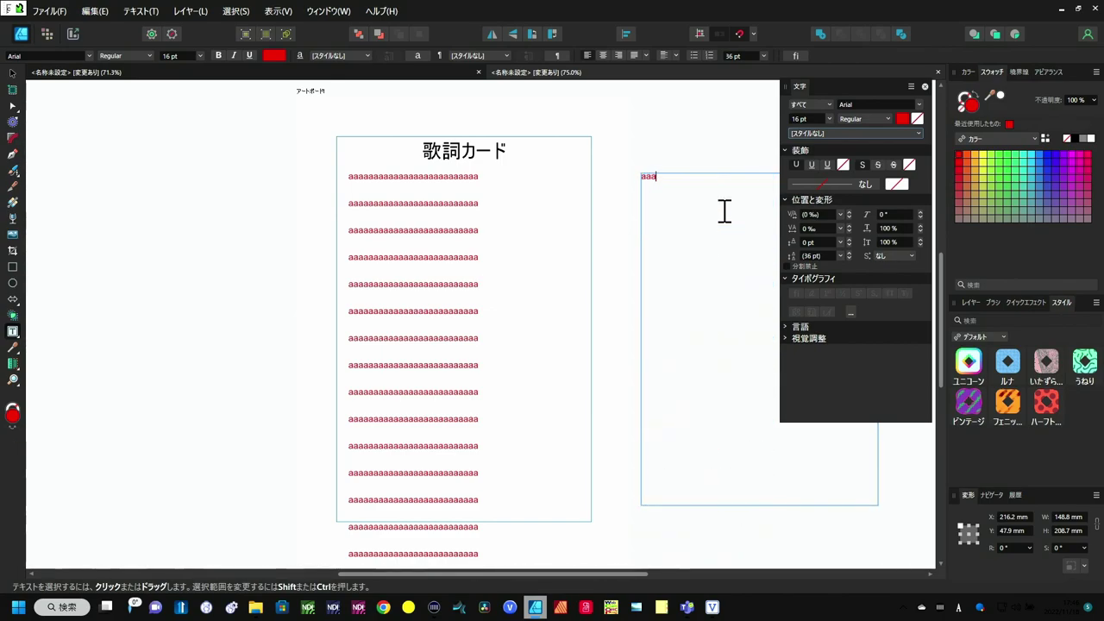
key(BackSpace)
key(BackSpace)
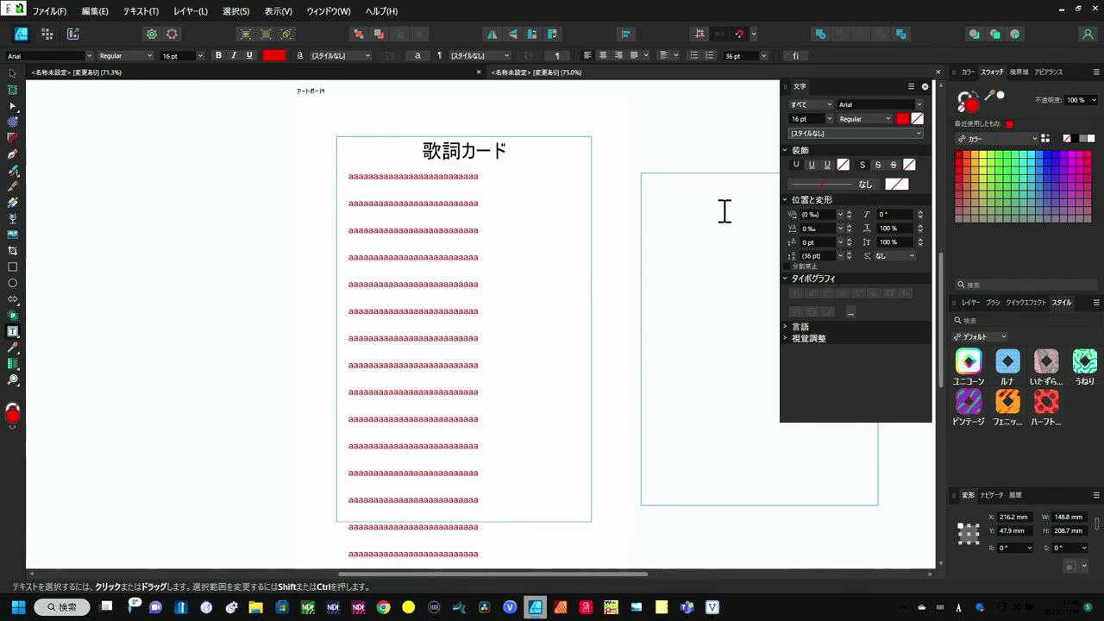
key(Zenkaku_Hankaku)
text(aaaaa)
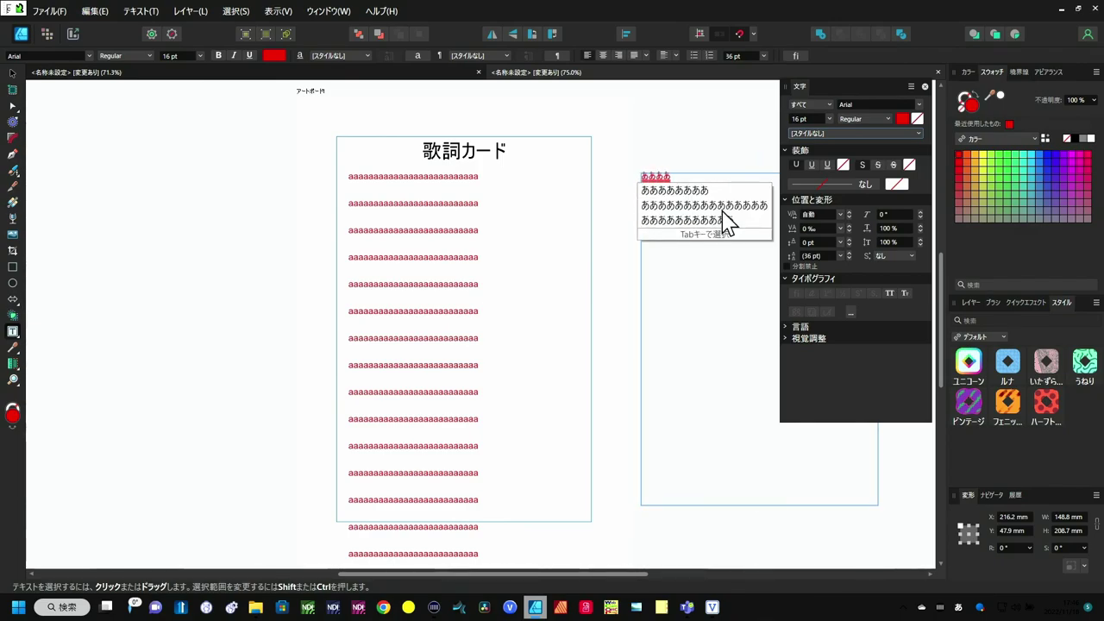
text(aaaaaa)
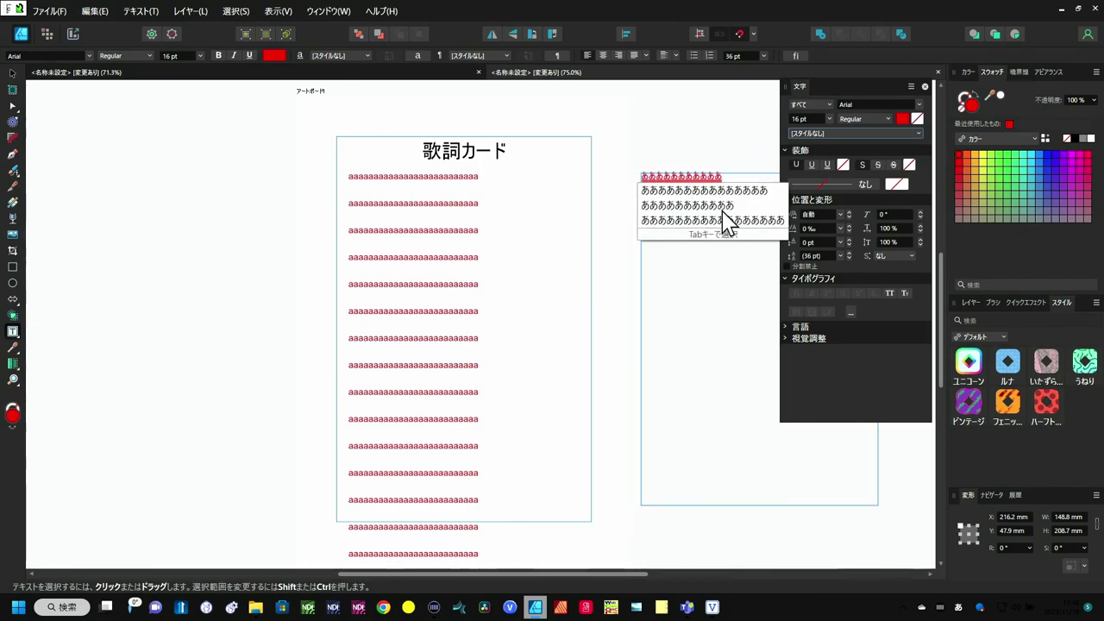
key(Return)
key(ctrl+v)
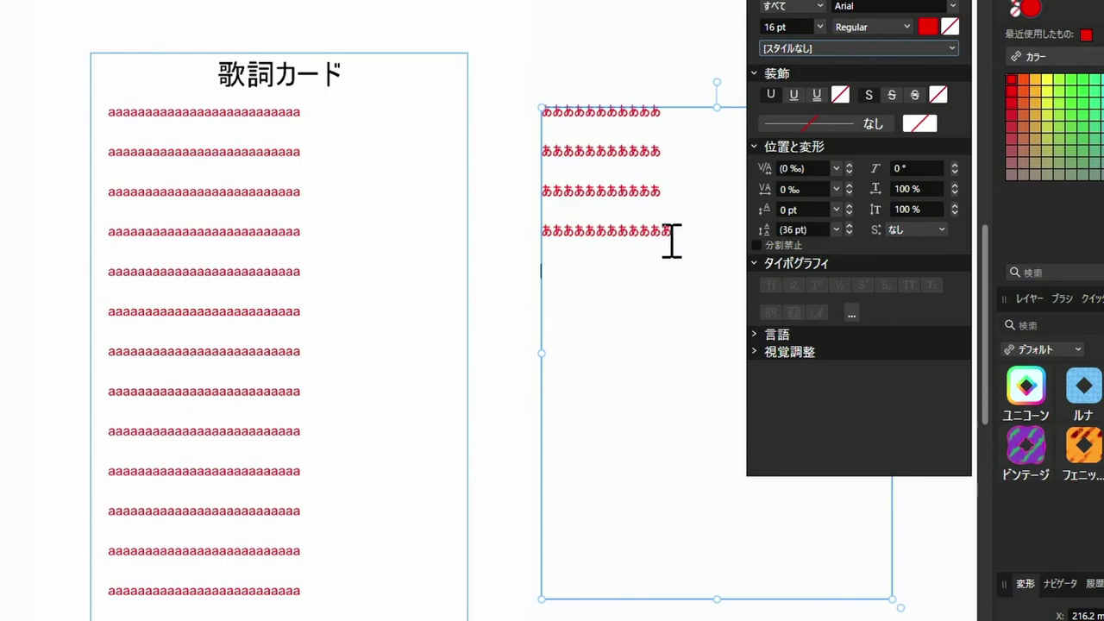
Step: Set the あ lines to 24 pt in near-black colour 150404
mouse_move(680, 238)
mouse_down()
mouse_move(528, 130)
mouse_move(527, 118)
mouse_up()
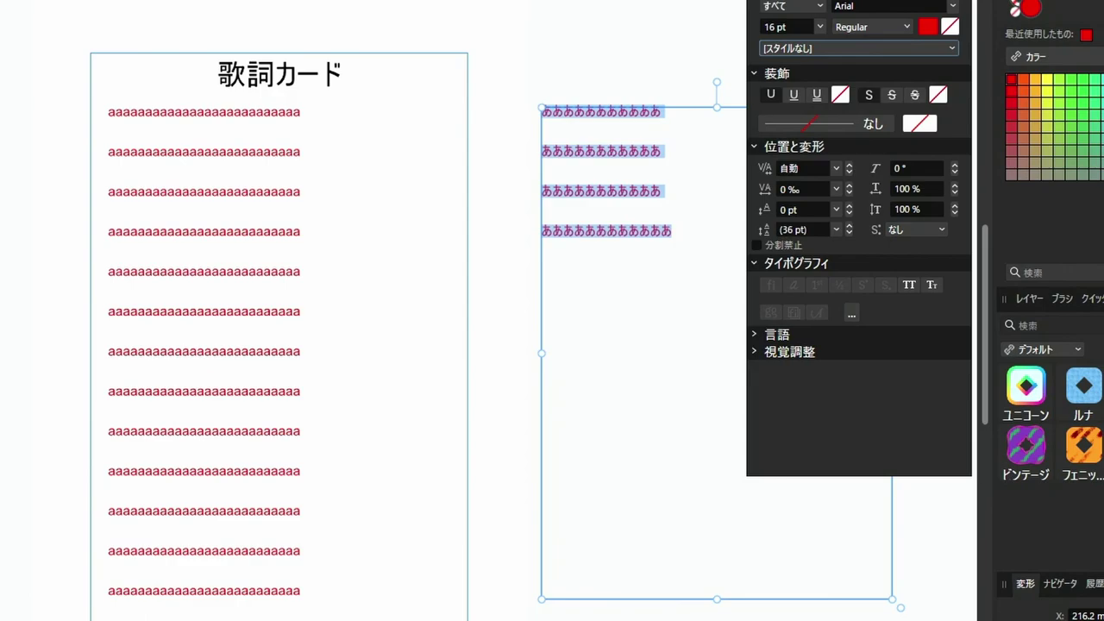
text(24)
key(Return)
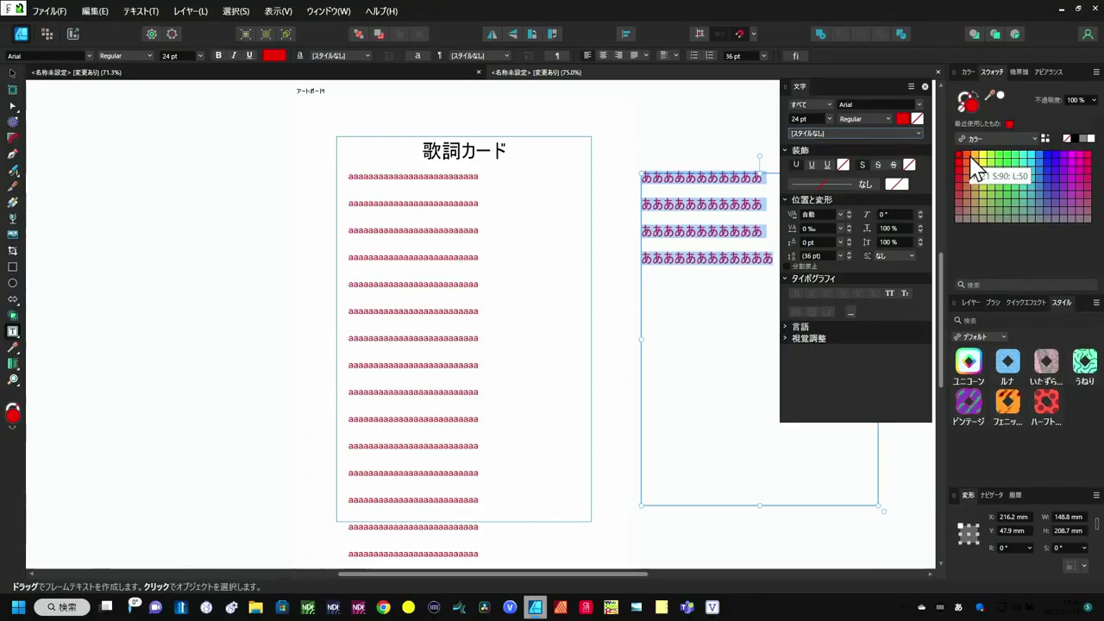
click(274, 56)
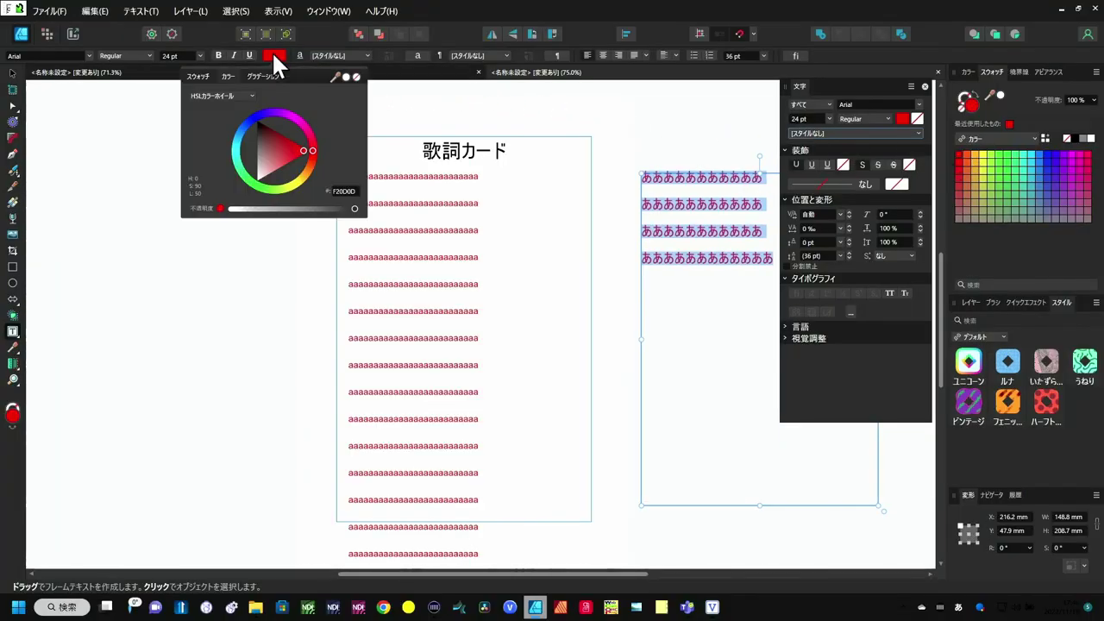
click(260, 121)
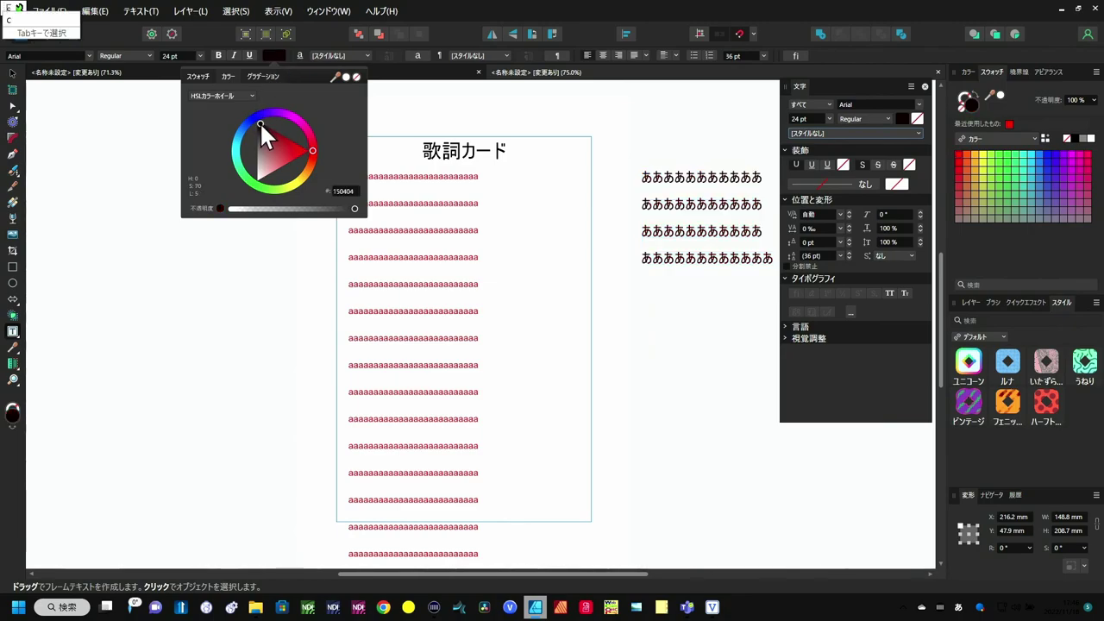
click(466, 10)
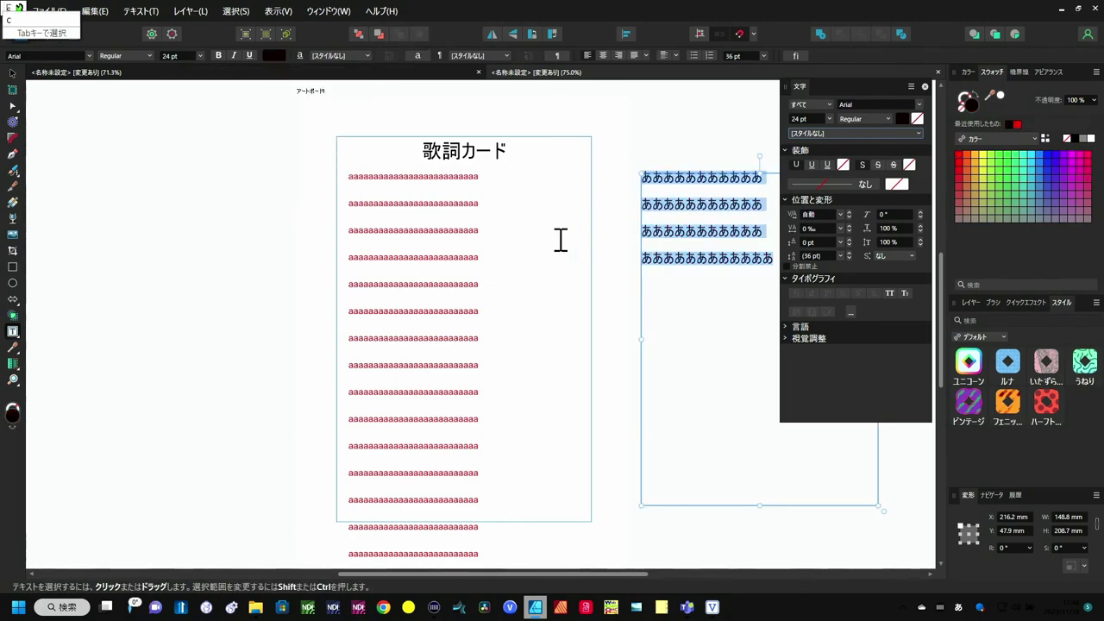
Step: Move the Japanese frame onto the card, nudged up four steps so each あ row sits under a red row
click(13, 72)
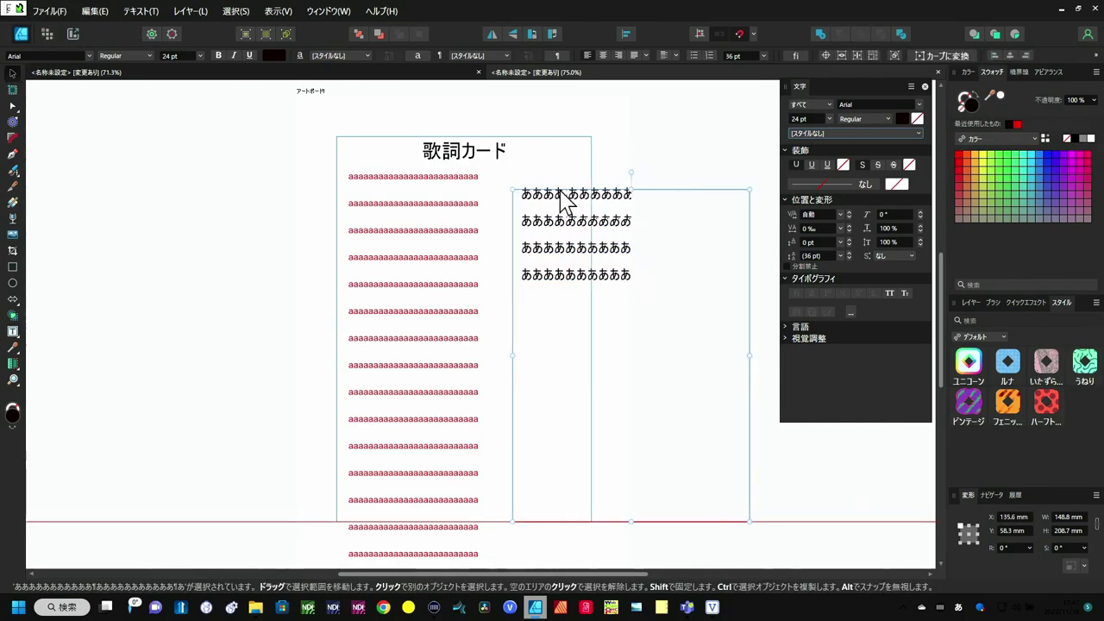
mouse_move(691, 185)
mouse_down()
mouse_move(400, 198)
mouse_move(411, 197)
mouse_up()
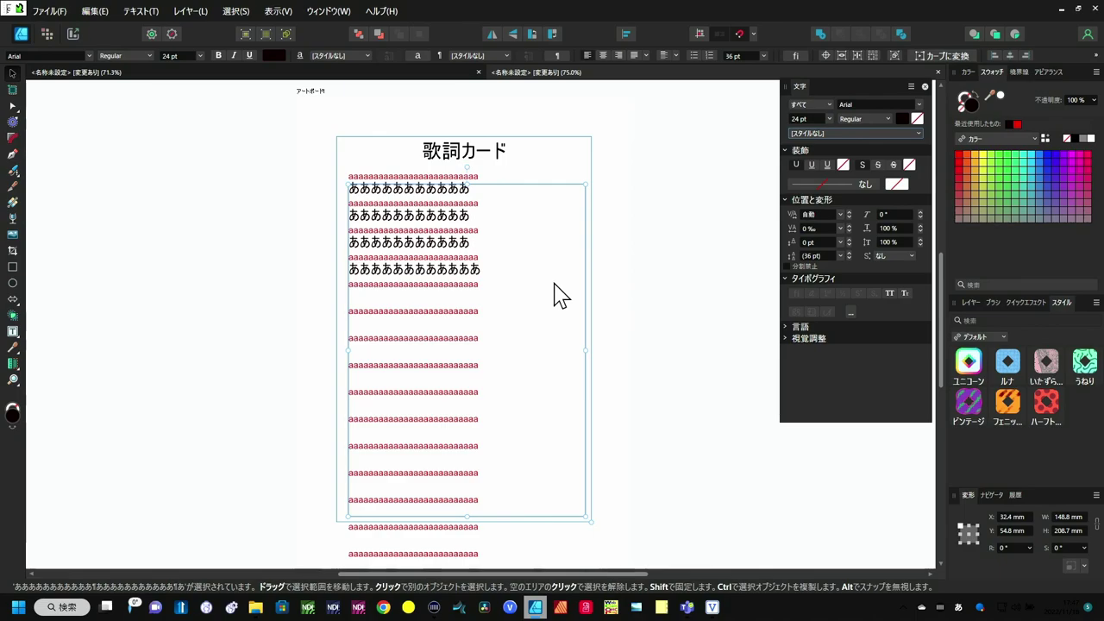
key(Up)
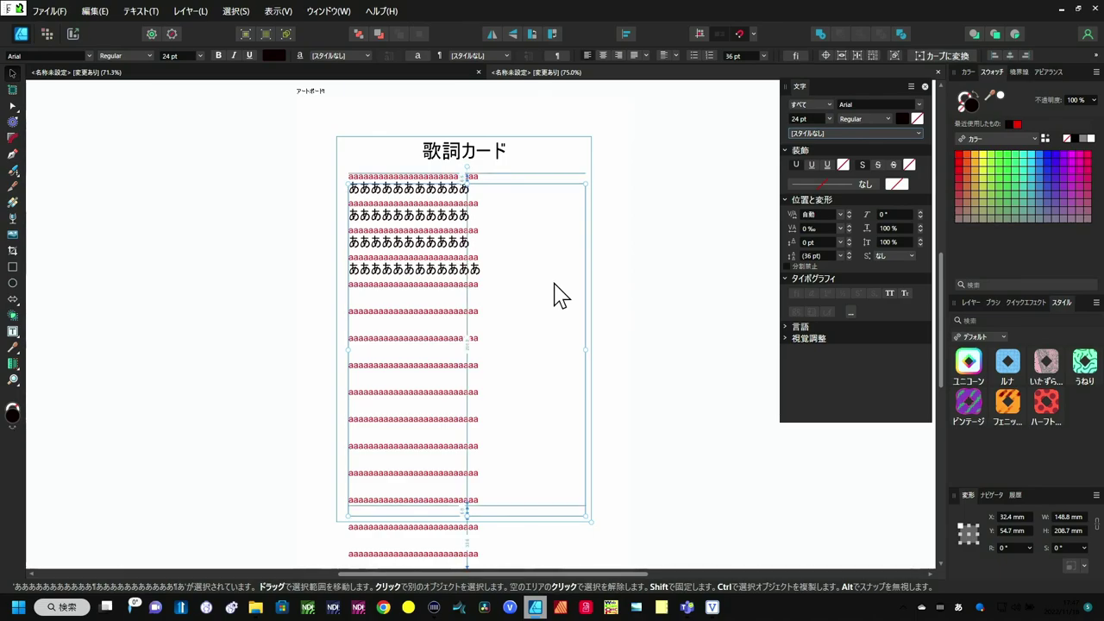
key(Up)
key(Up)
key(Up)
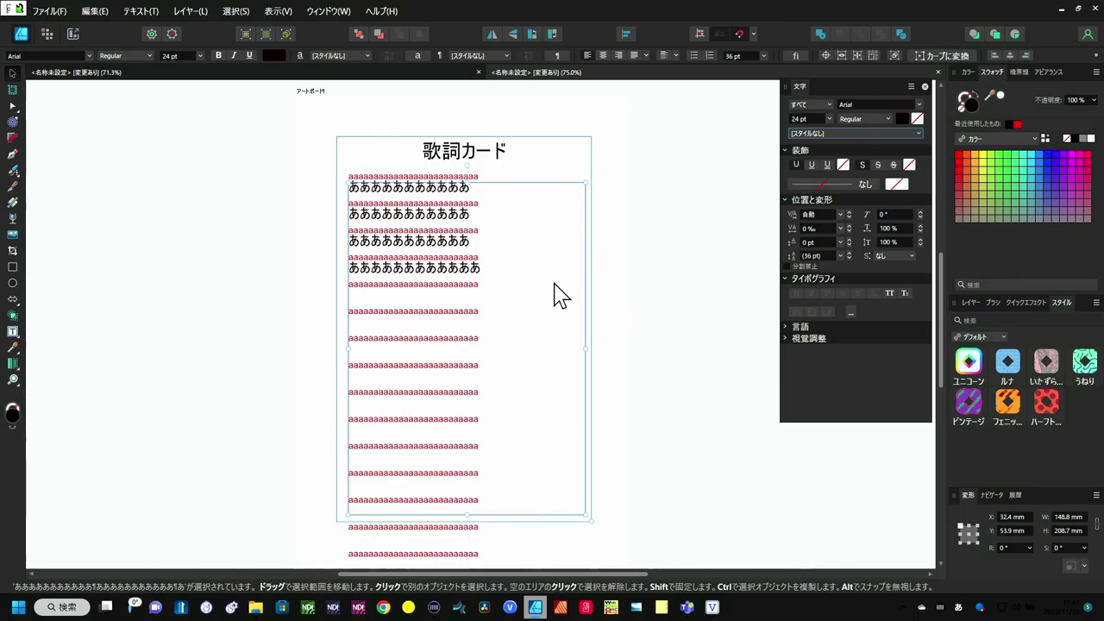
key(Up)
key(Up)
key(Up)
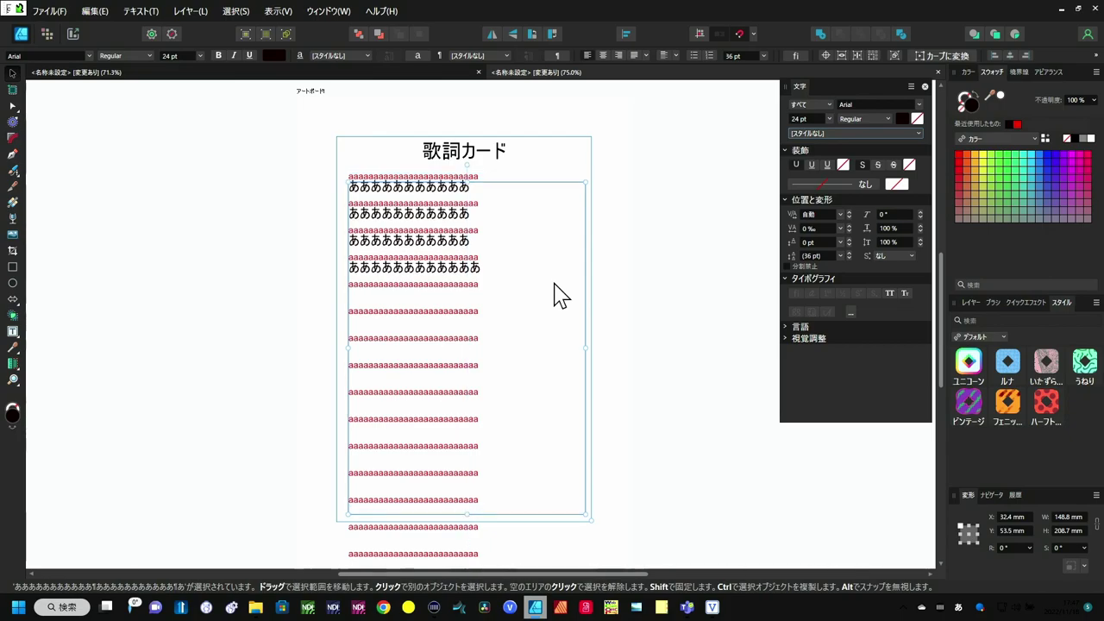
key(Up)
key(Escape)
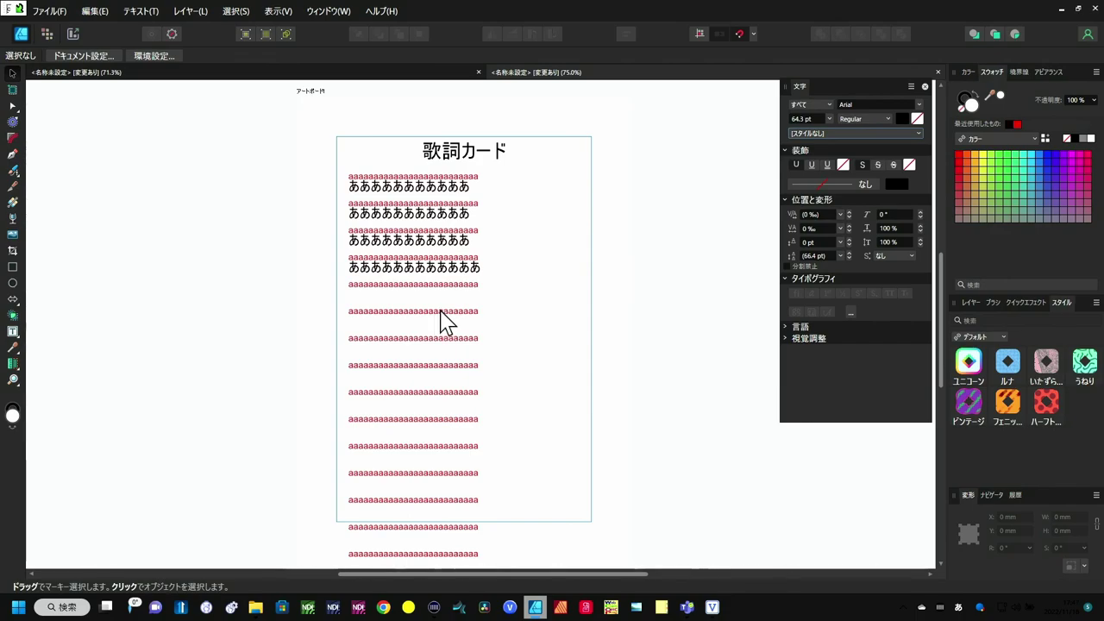
click(441, 316)
click(449, 353)
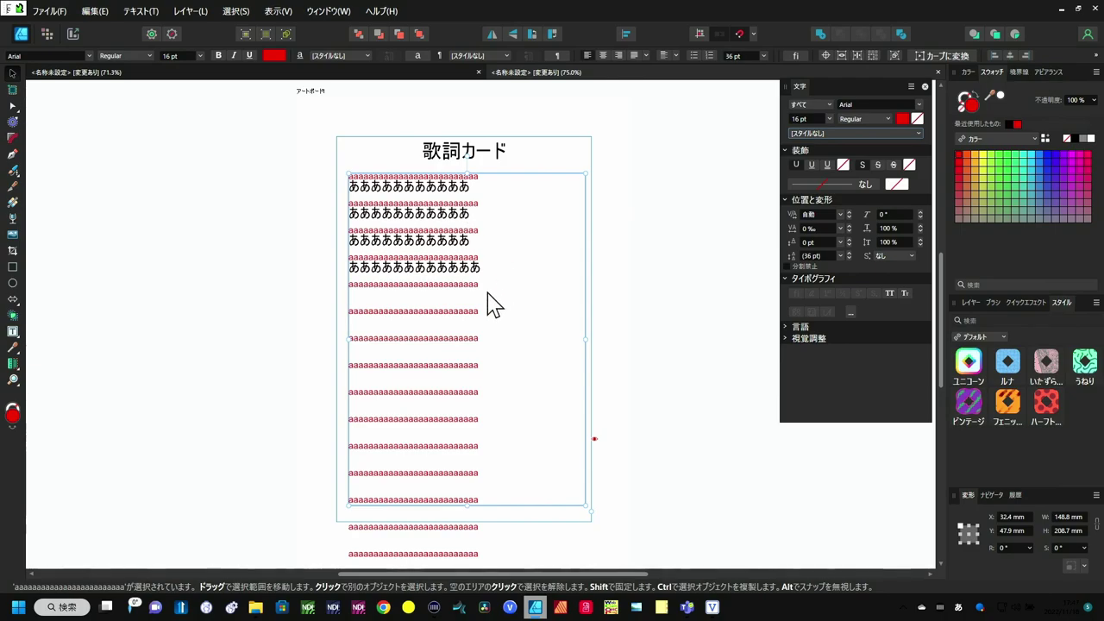
Step: Lock the aaaa text layer under アートボード1 (ロック), leaving the あああ layer selected
click(971, 302)
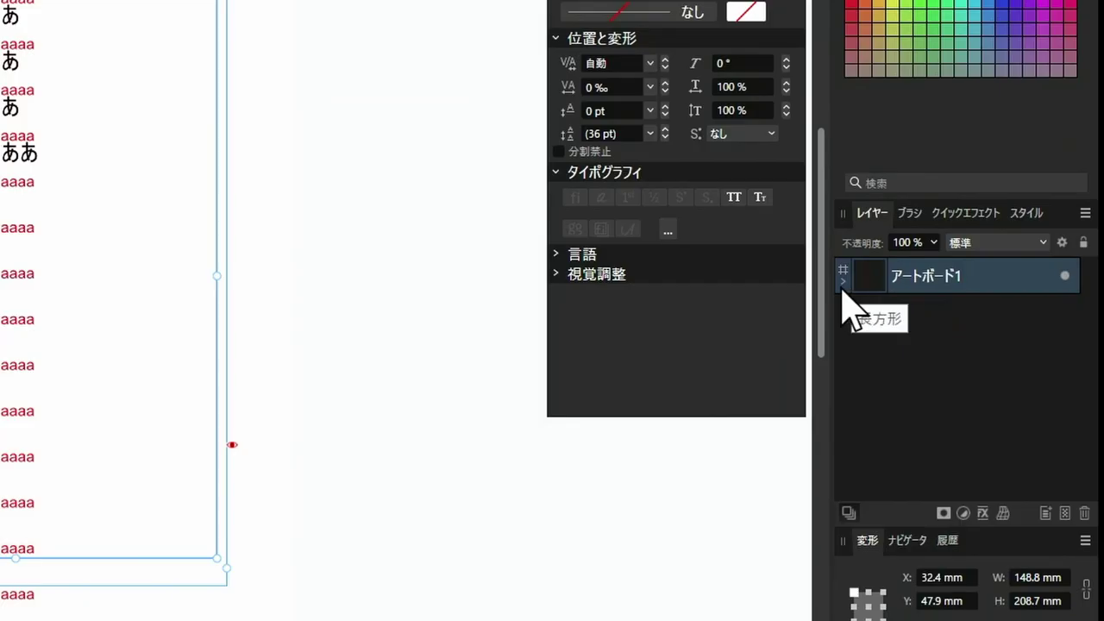
click(843, 284)
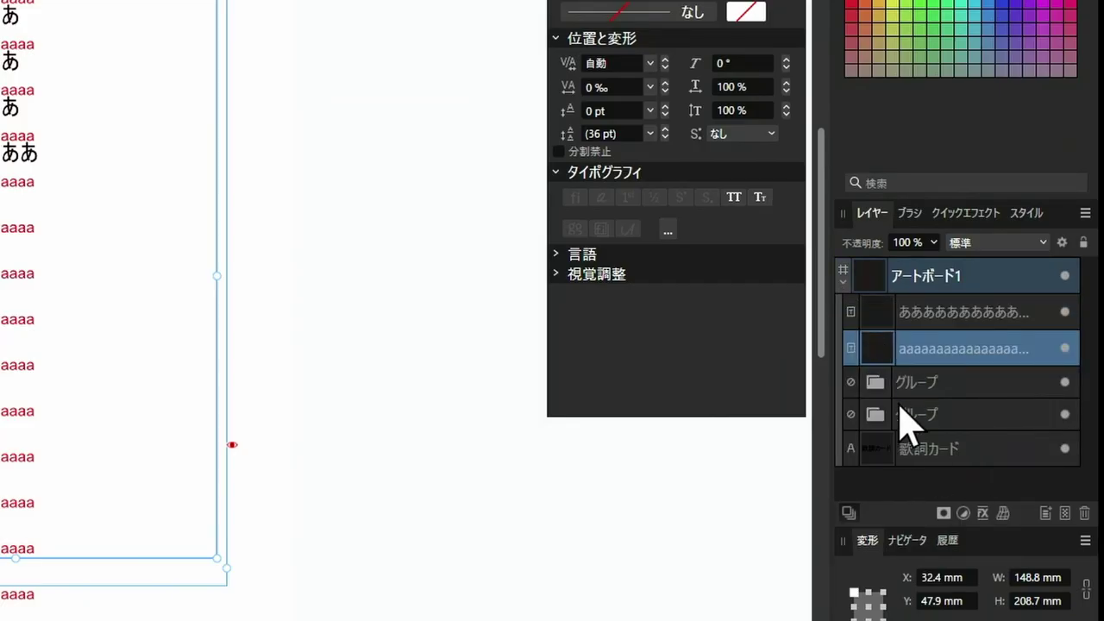
right_click(1008, 355)
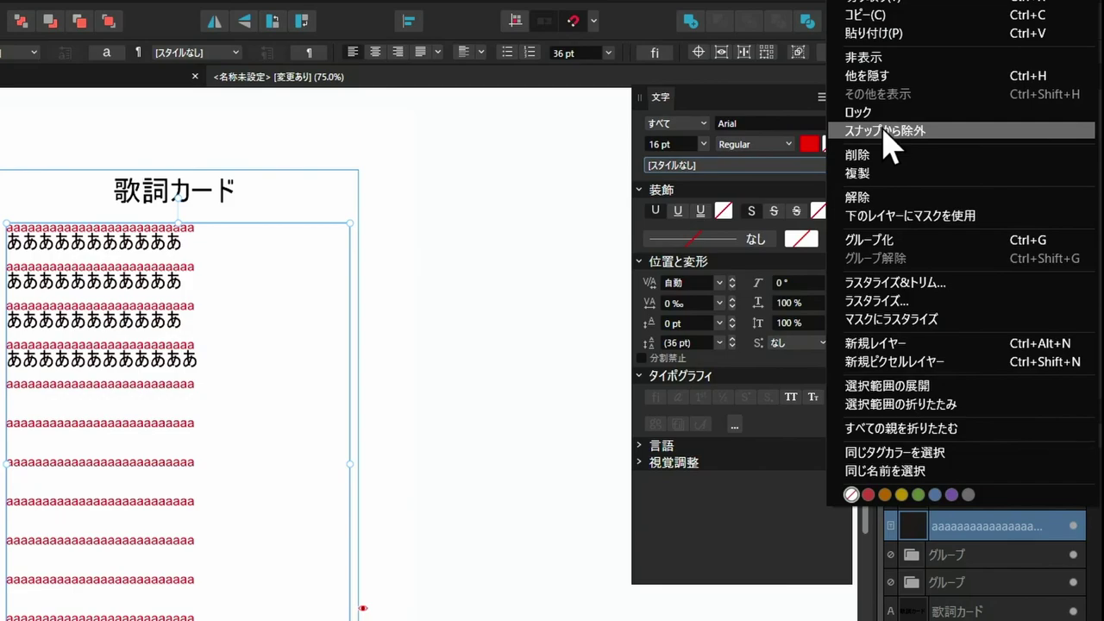
click(891, 112)
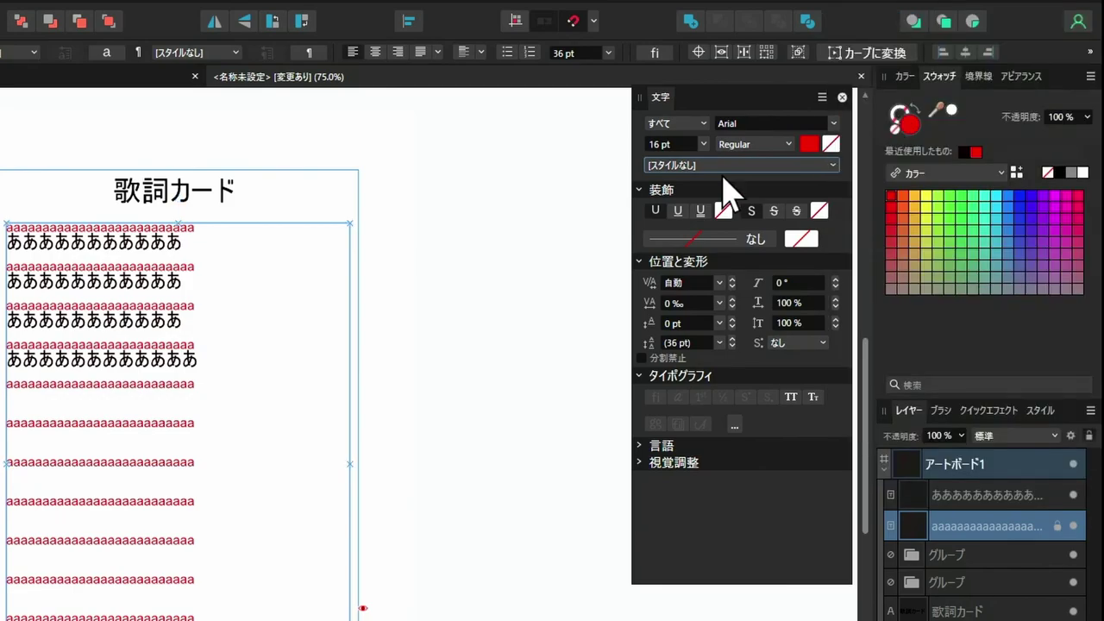
click(102, 263)
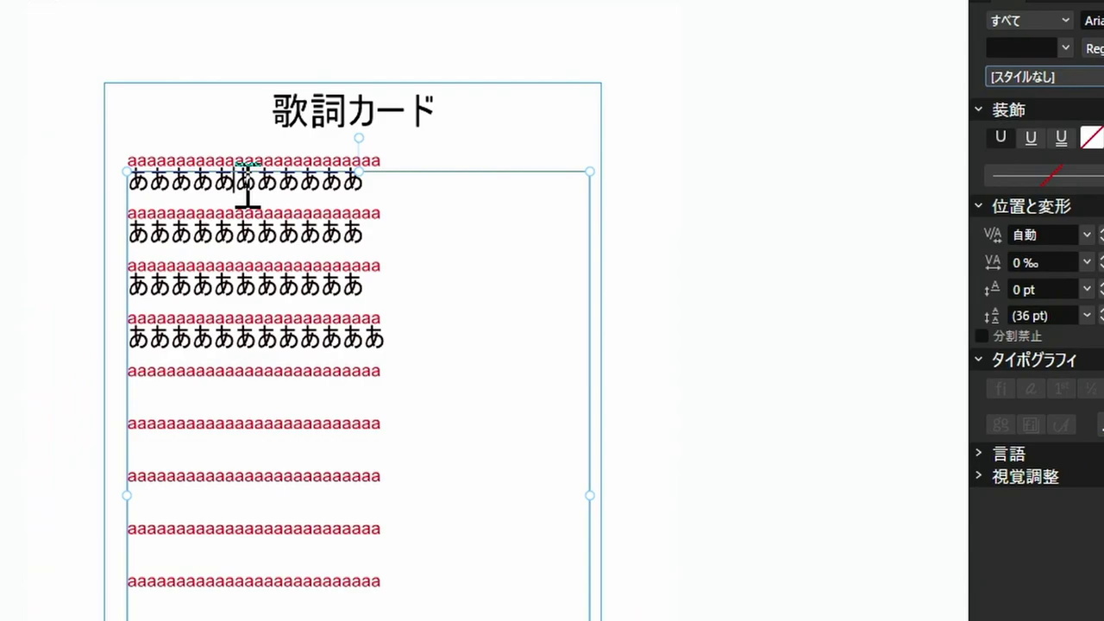
Step: Replace the first two あ rows with a row of い and a row of う
triple_click(122, 245)
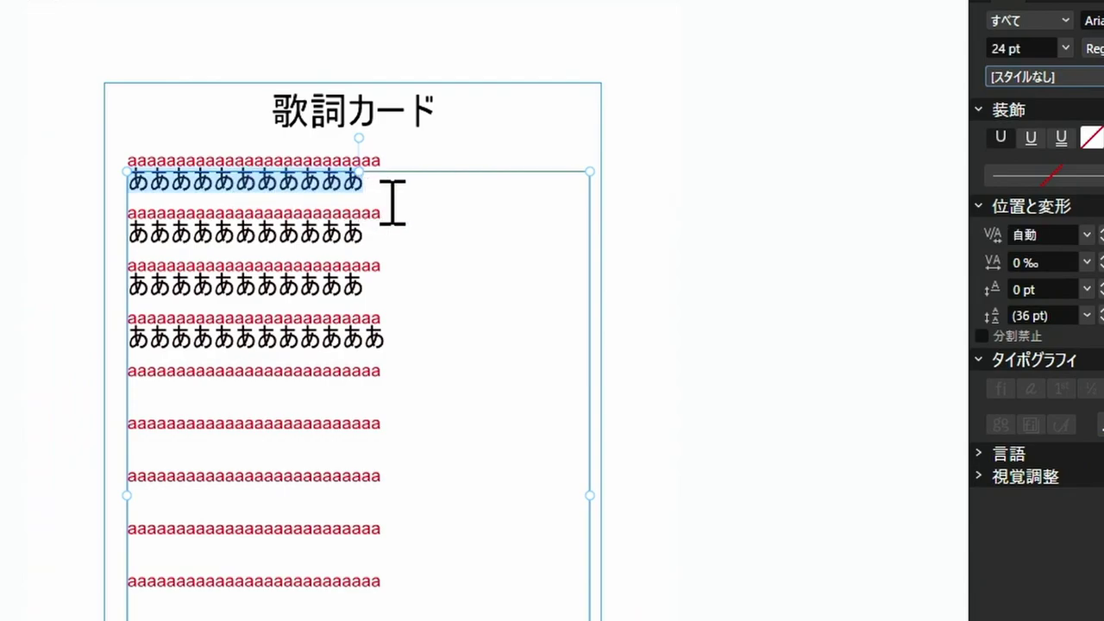
text(いいいいいいいい)
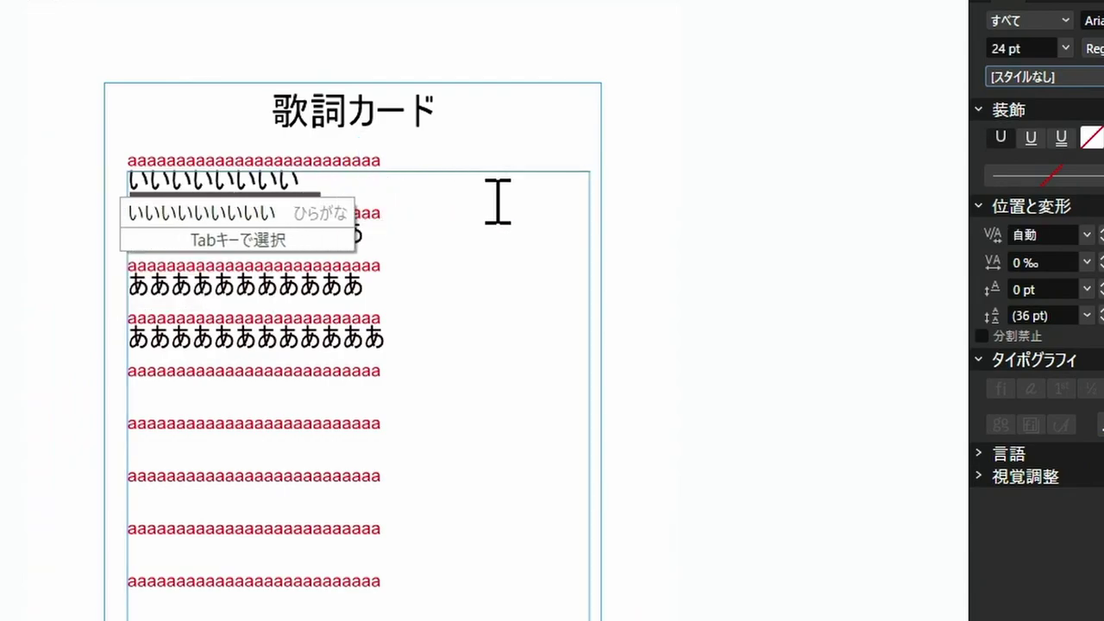
text(いいいいいいいいいいいいいいいいい)
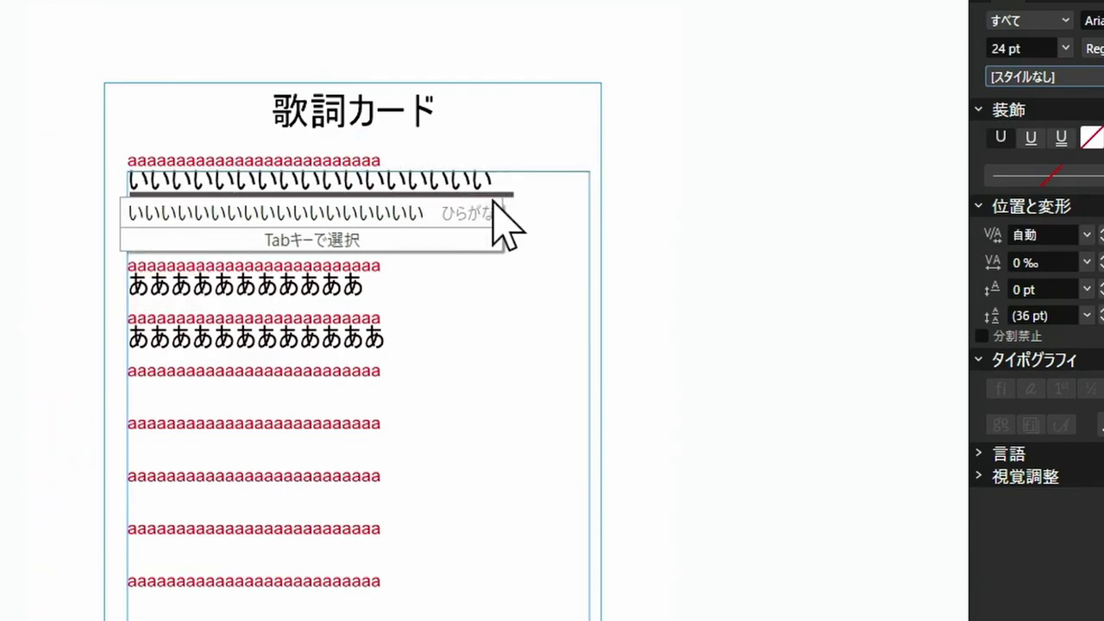
key(Return)
key(Down)
text(うううううううううう)
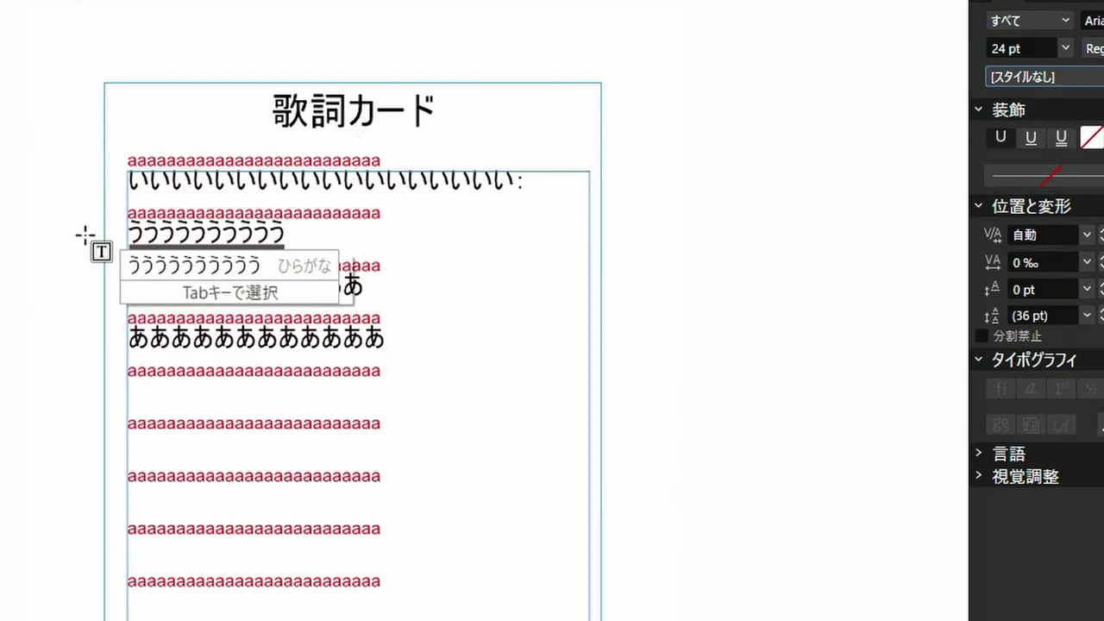
text(ううううううう)
key(Return)
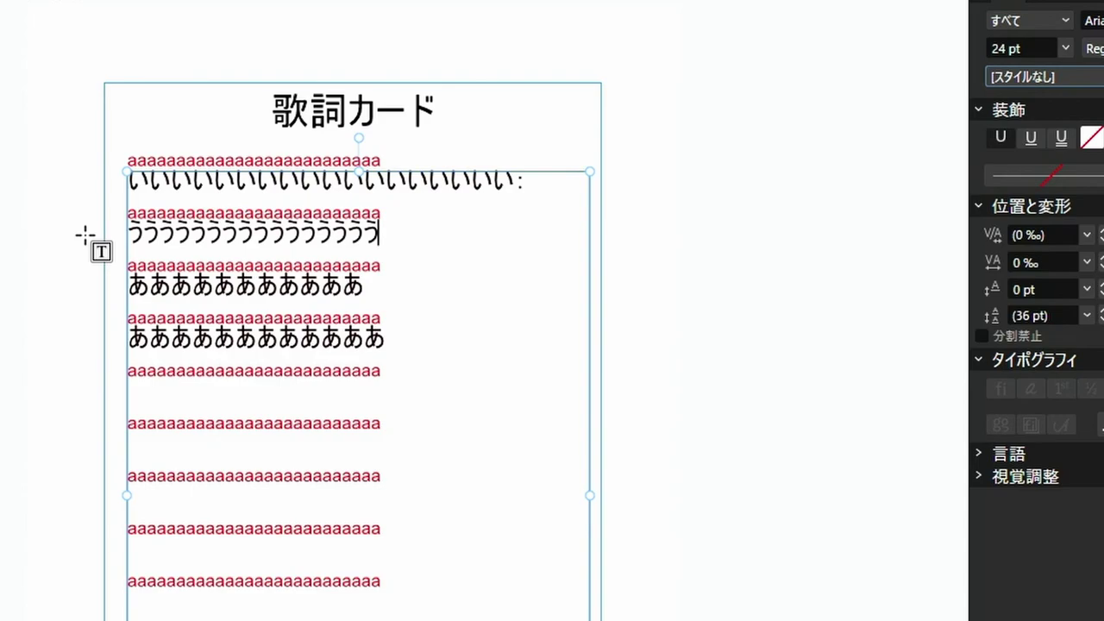
Step: Start a new Notepad document with two lines of dummy test text
key(super)
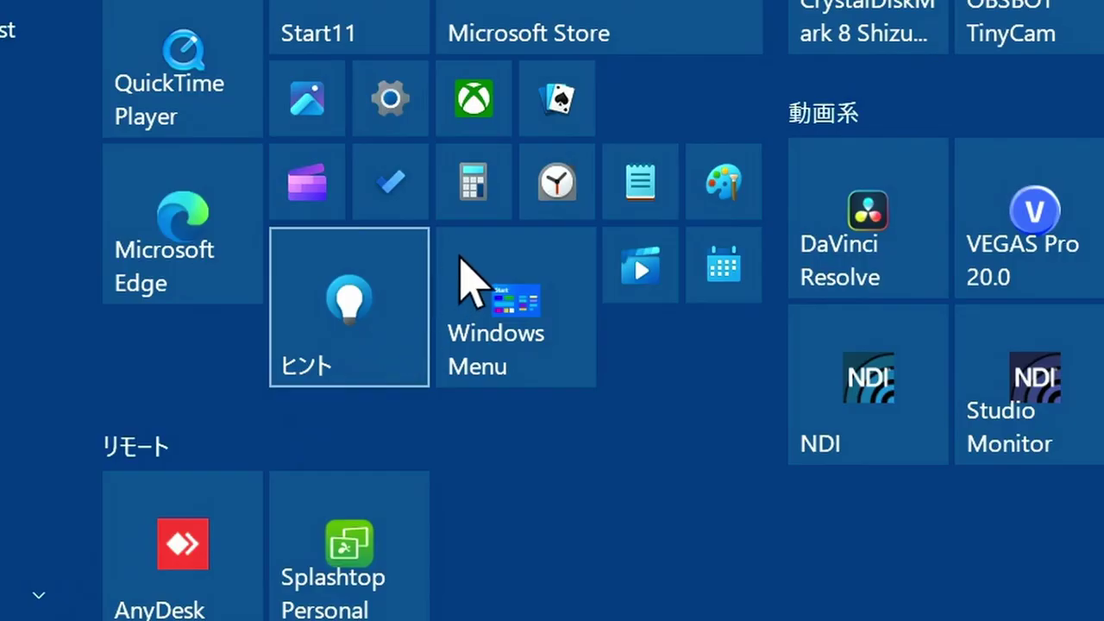
click(631, 172)
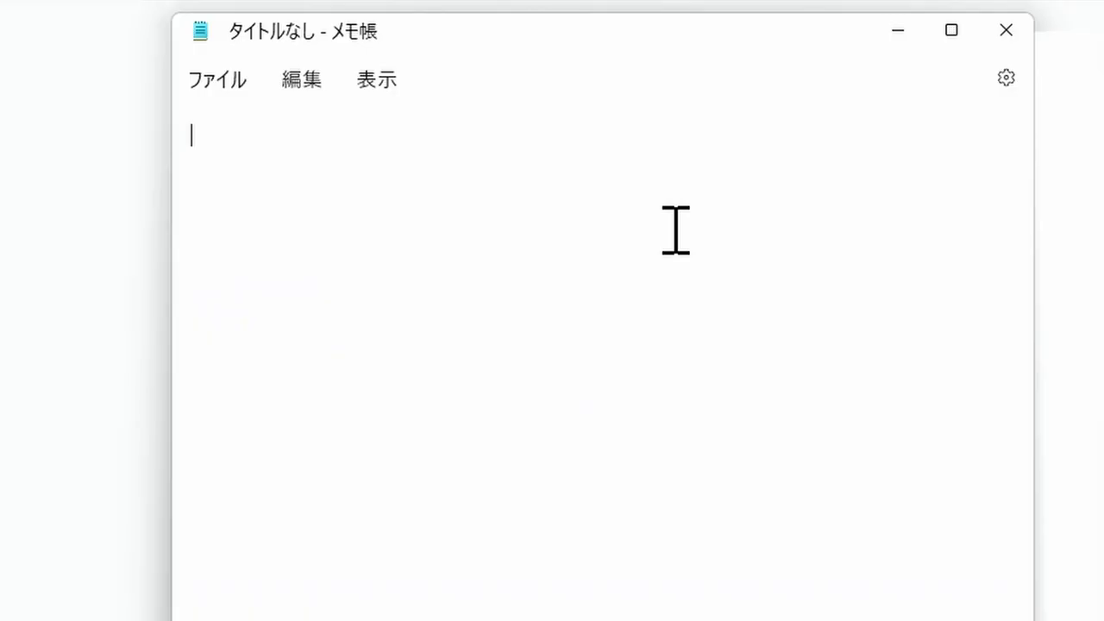
text(jsgfgfsg)
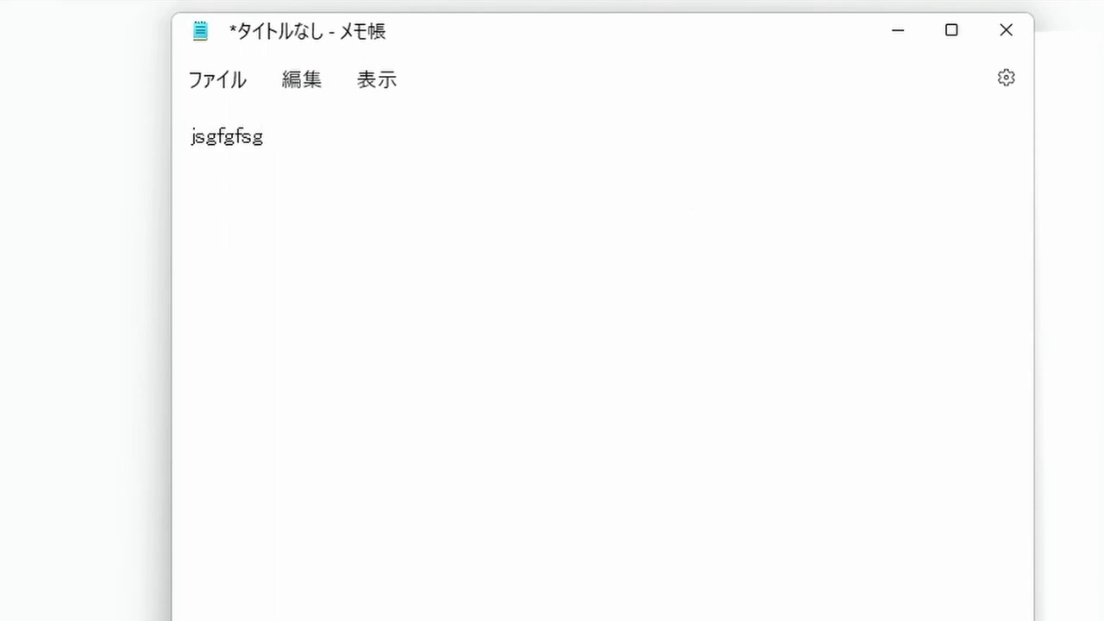
key(BackSpace)
key(BackSpace)
key(BackSpace)
key(Zenkaku_Hankaku)
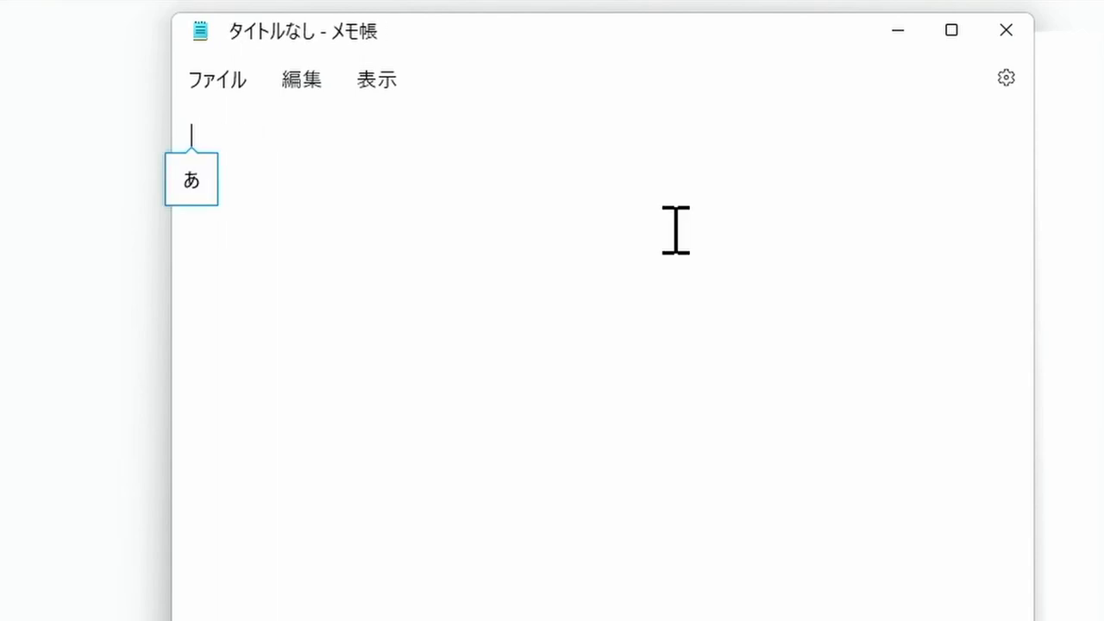
text(ewgufgggfsjdgfgfweuiyw)
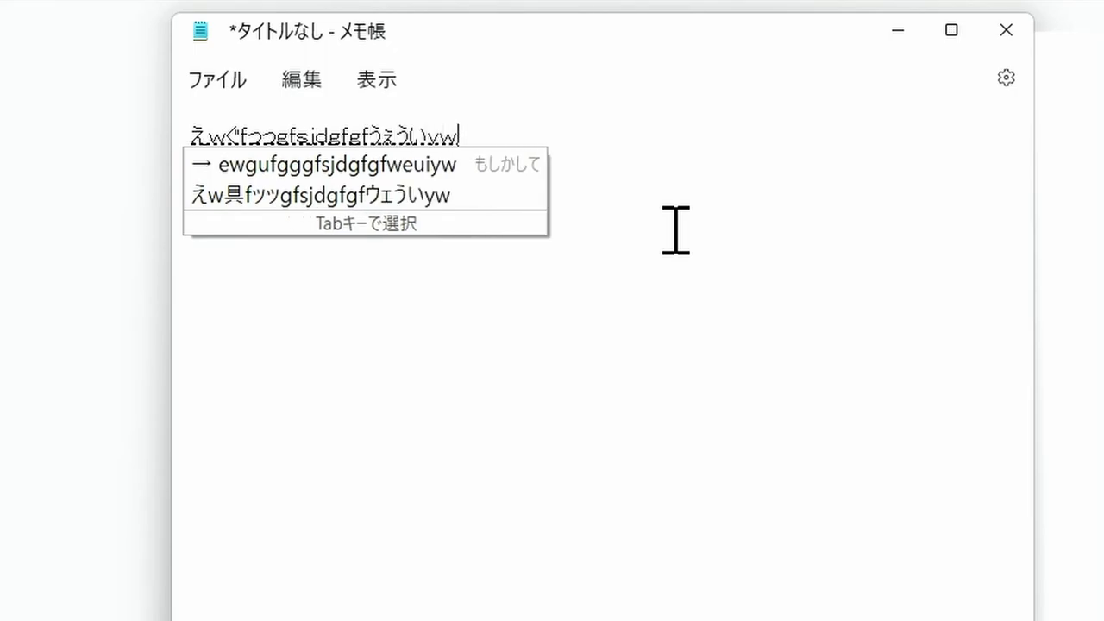
text(hsdh)
key(Return)
key(Return)
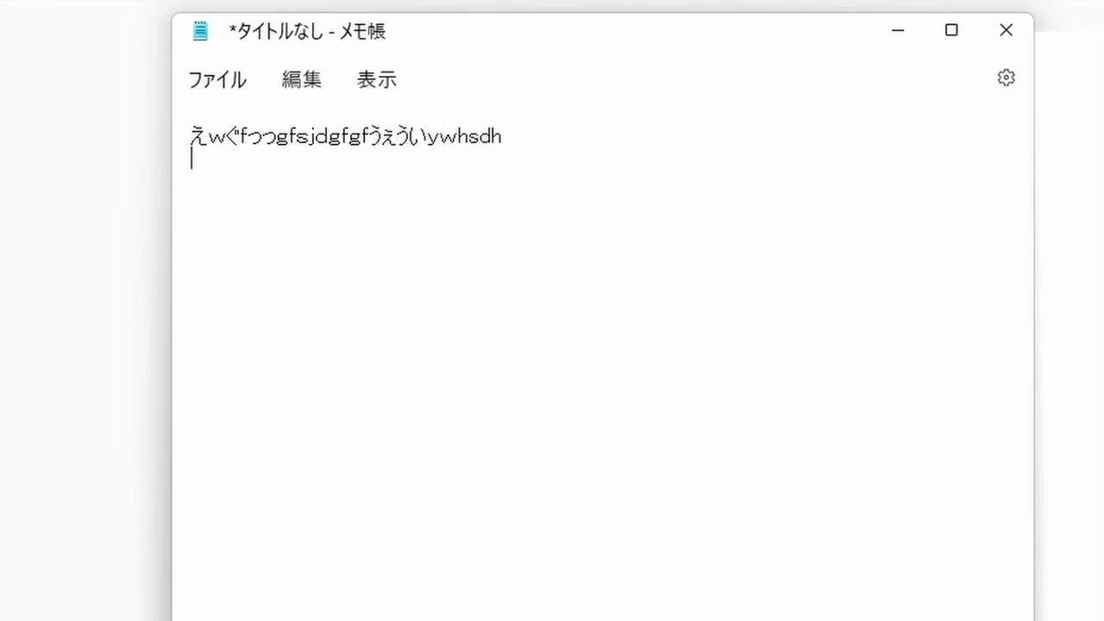
text(fgfdgfjn)
text(sfhfuhfasdguqr)
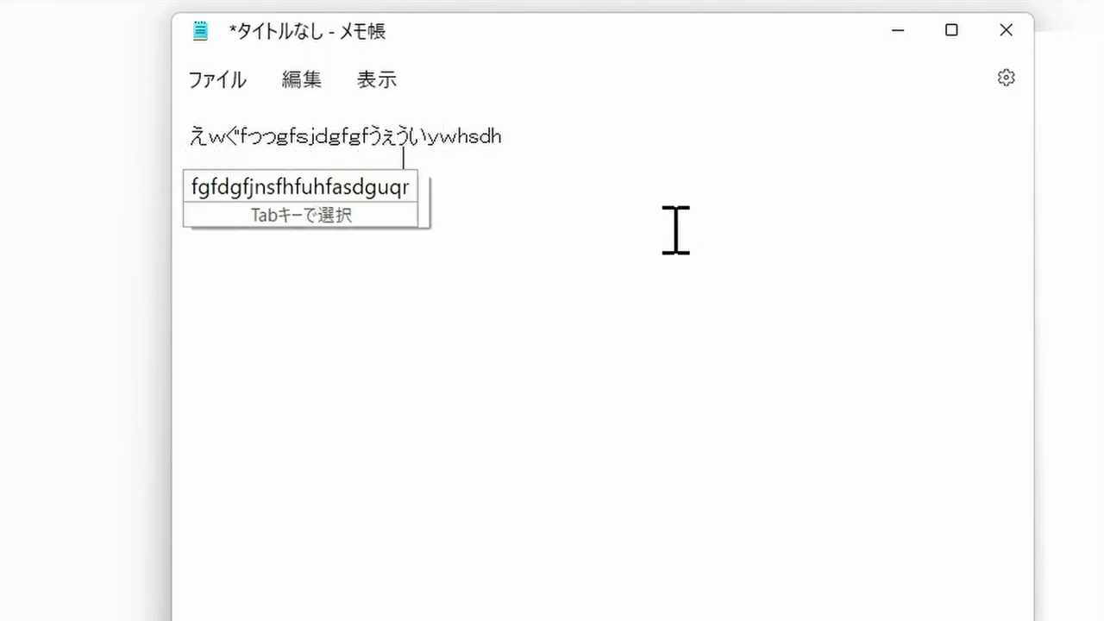
text(k)
key(Return)
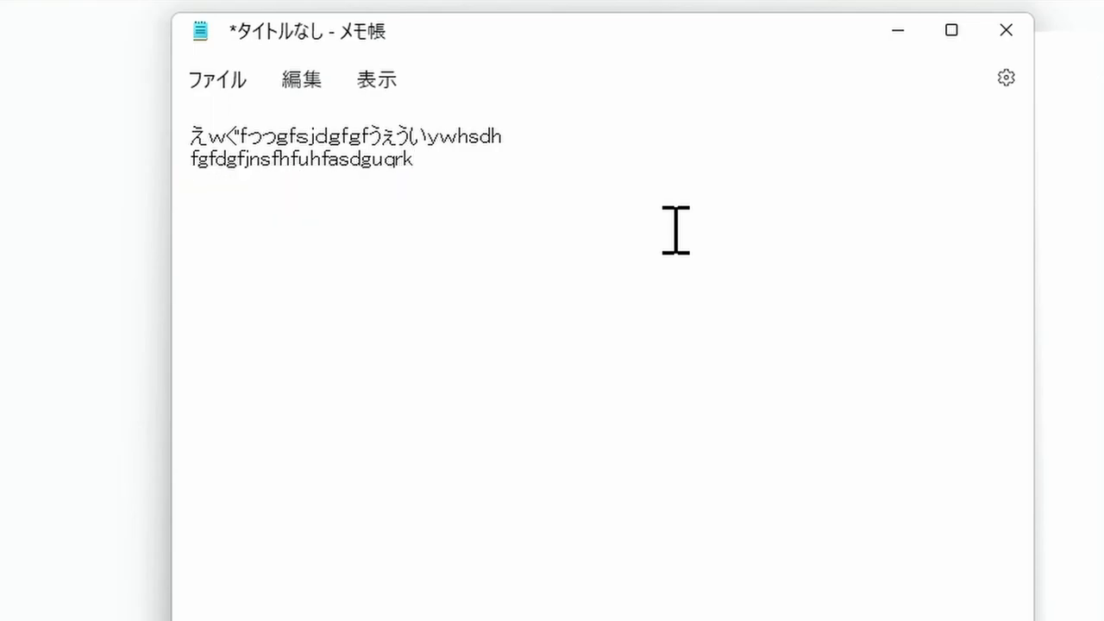
key(Return)
Step: Add two more lines of test text and a fifth row of え characters
text(uqwu)
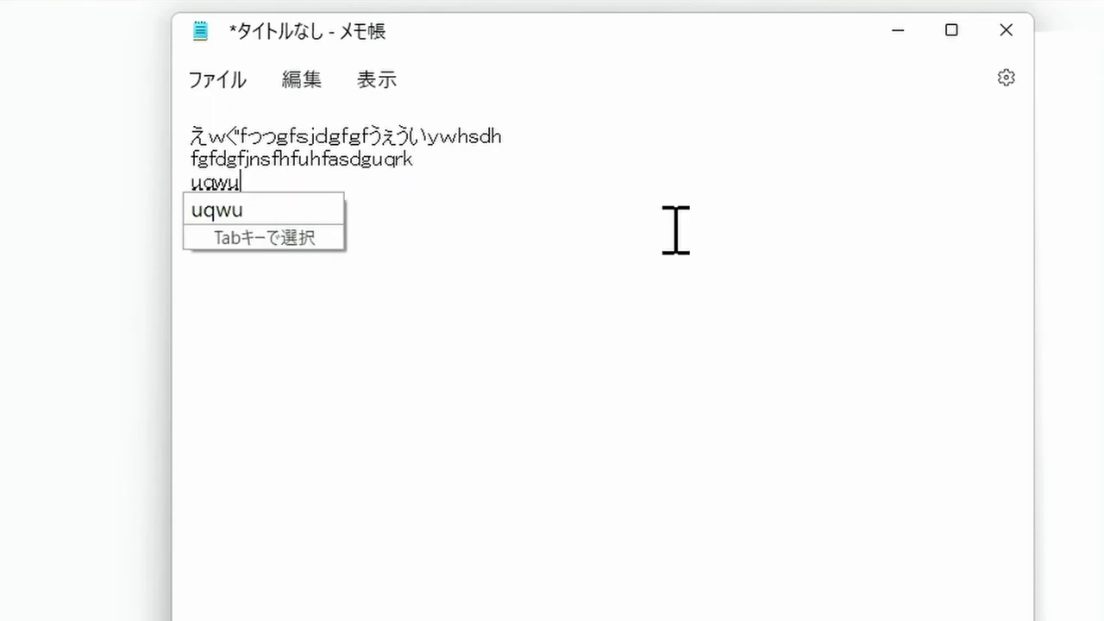
text(rqtrqrhalksasfjalfjfl)
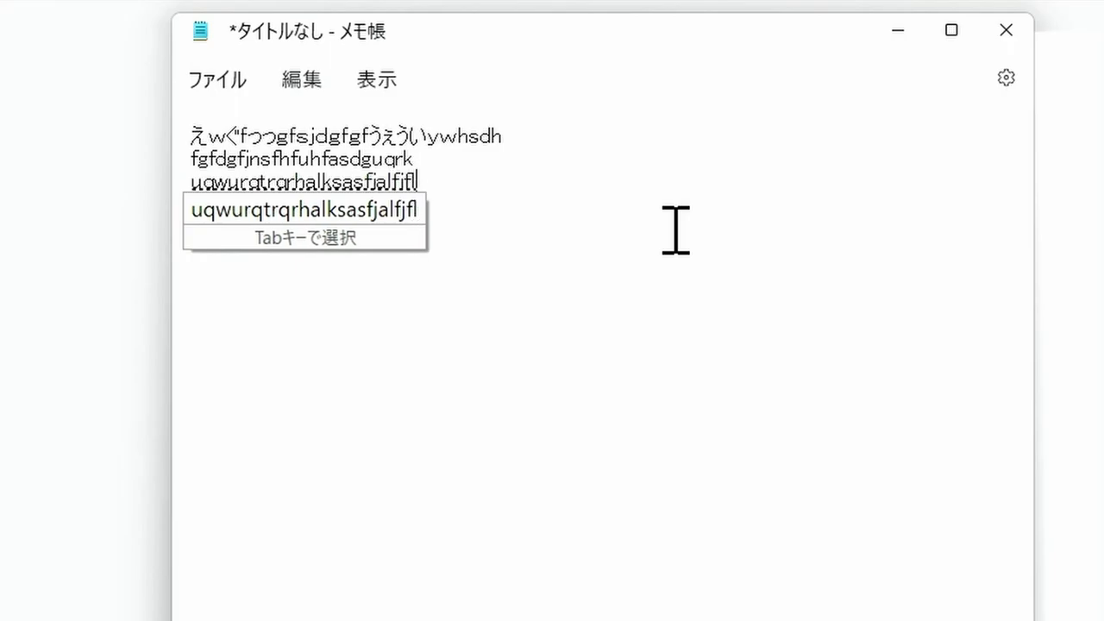
key(Return)
key(Return)
text(asyduiyijlqweljalsjajfdalsfja;sfja;f)
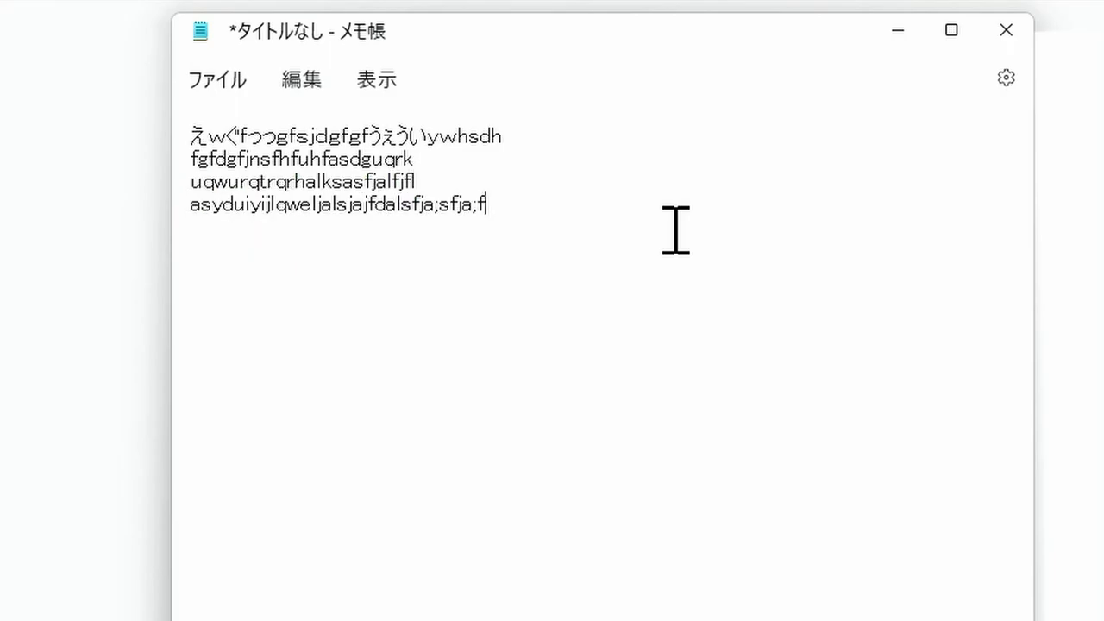
key(Return)
text(eeeee)
key(BackSpace)
key(BackSpace)
key(BackSpace)
key(Zenkaku_Hankaku)
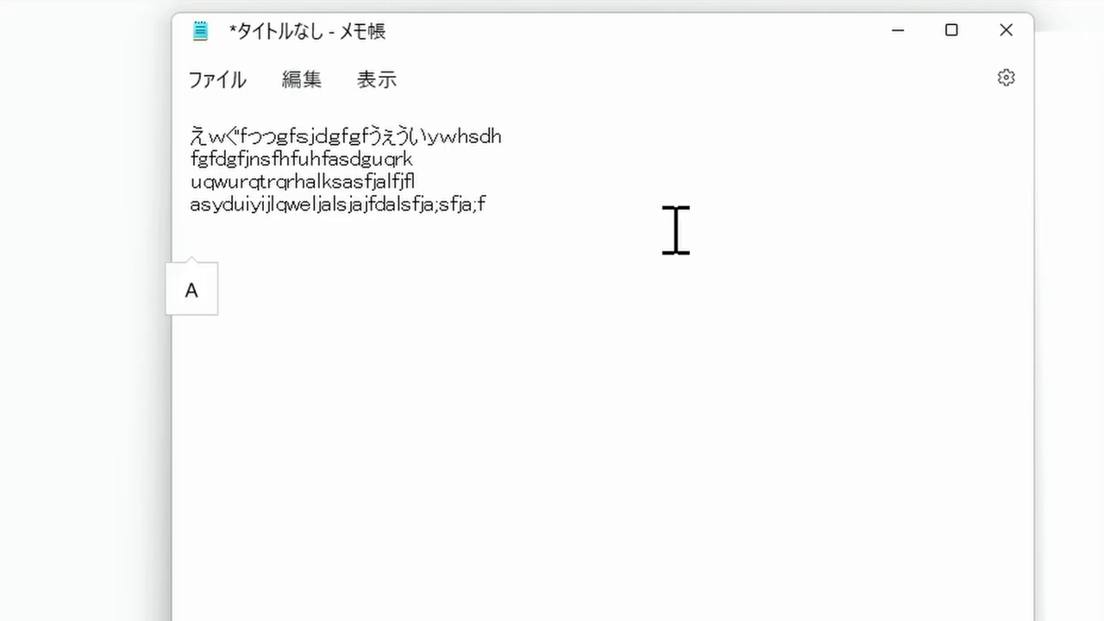
text(ee)
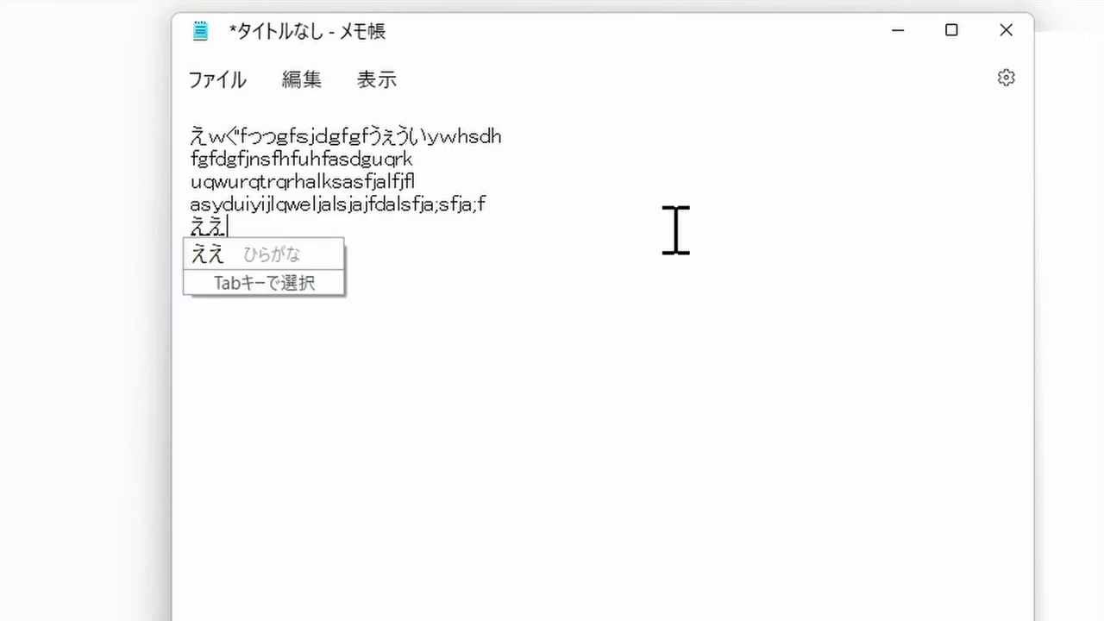
text(eeeeeeeeee)
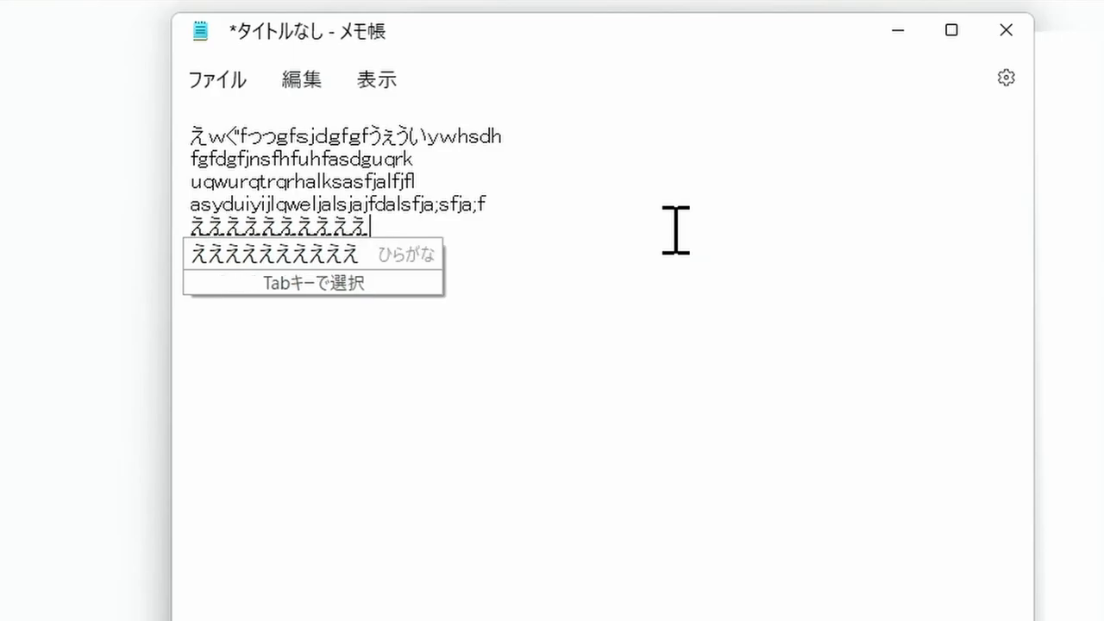
text(e)
key(Return)
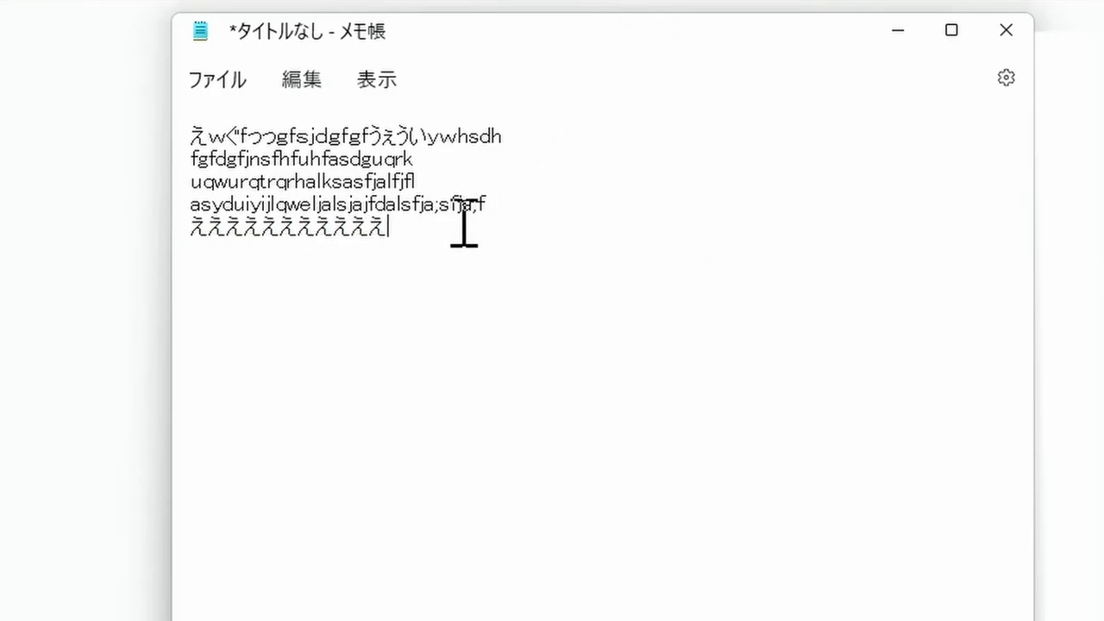
Step: Copy the Notepad test lines and paste them below the fourth あ row in the lyric frame
mouse_move(395, 229)
mouse_down()
mouse_move(204, 151)
mouse_move(177, 123)
mouse_up()
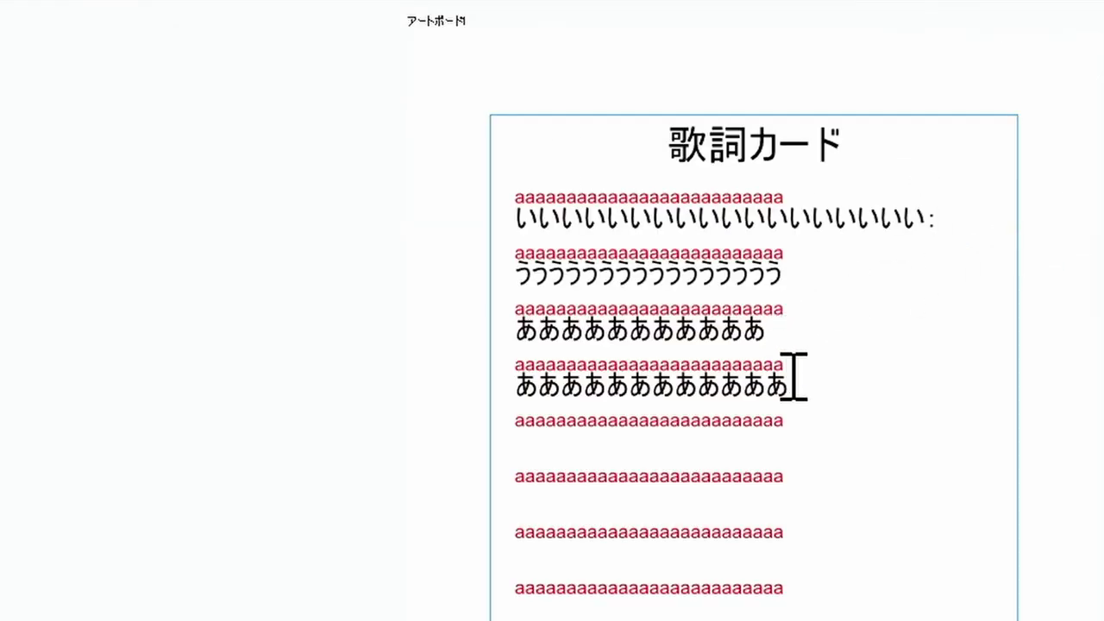
click(799, 388)
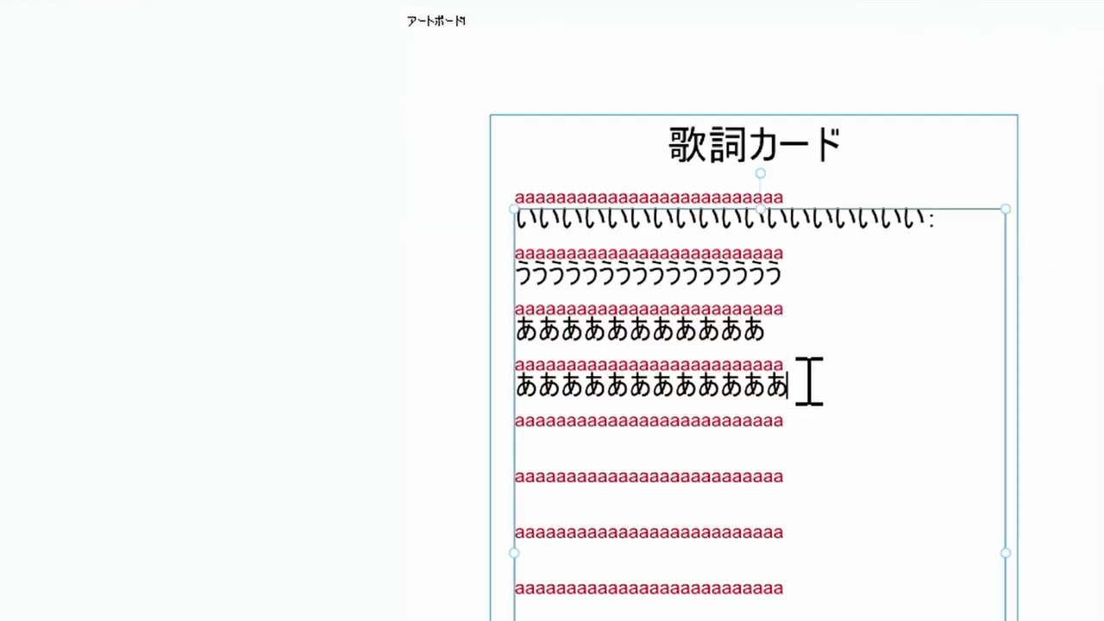
key(Return)
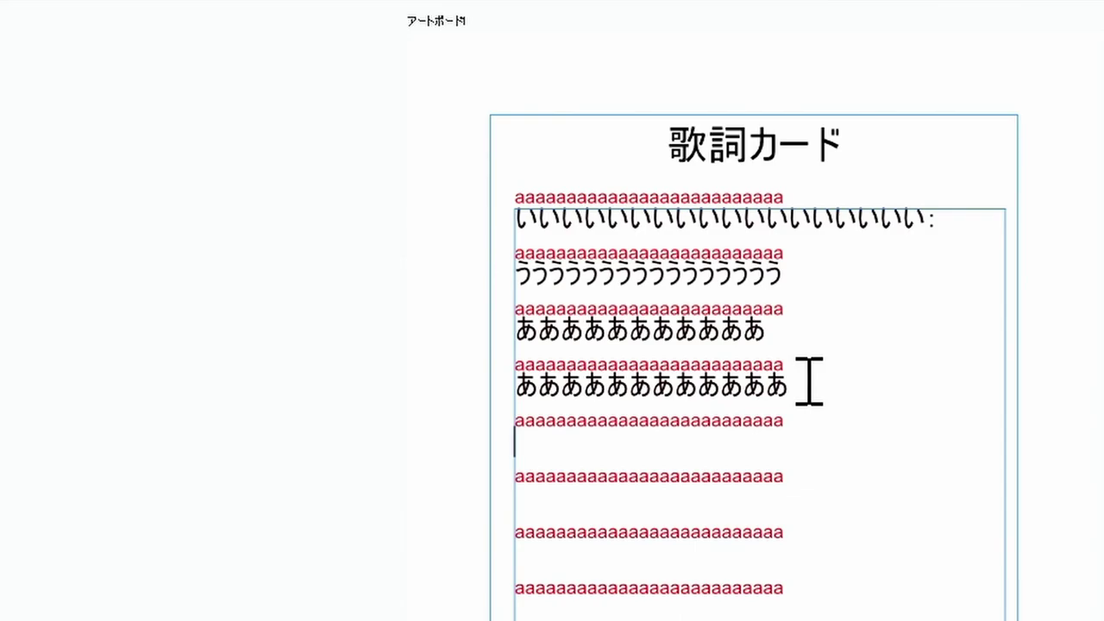
key(ctrl+v)
key(Escape)
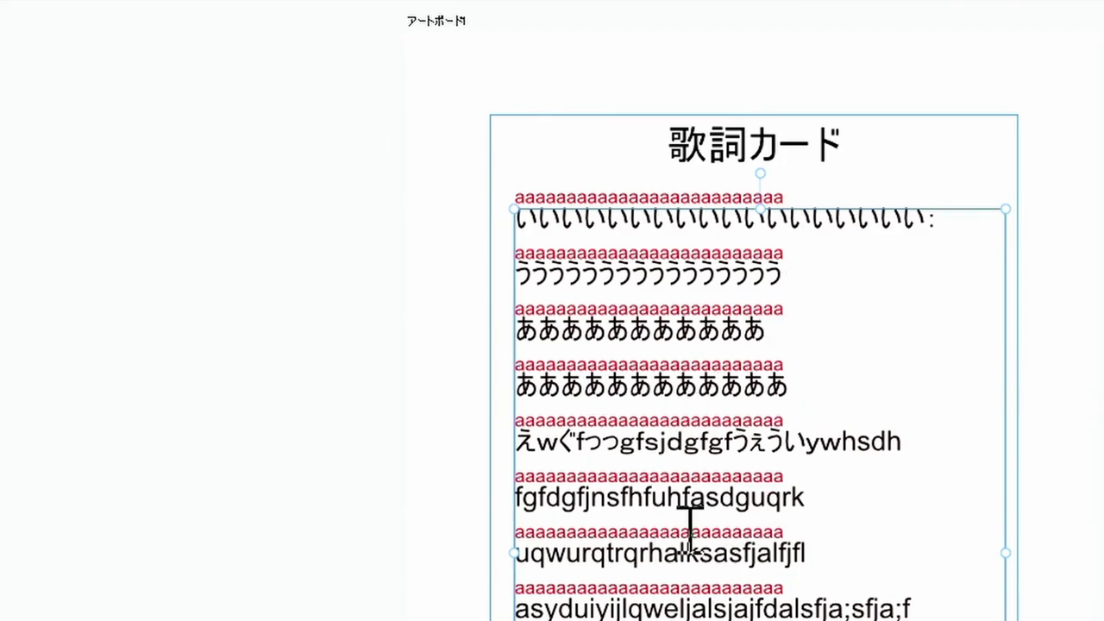
Step: Lock the black lyric layer, unlock the red chord layer, and select part of the first chord row
right_click(1006, 361)
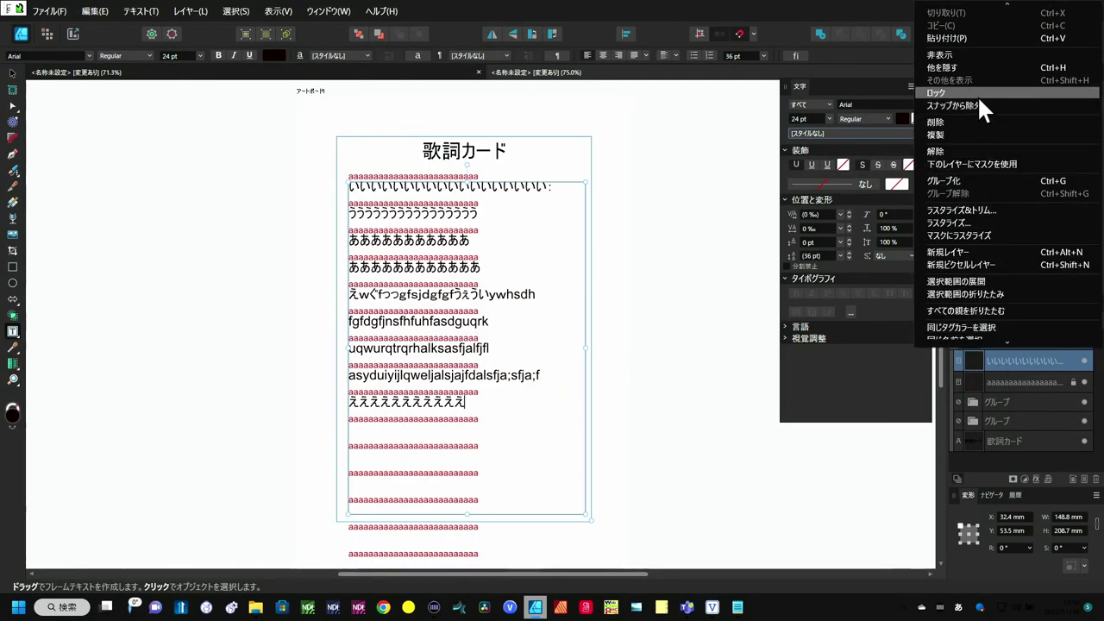
click(977, 95)
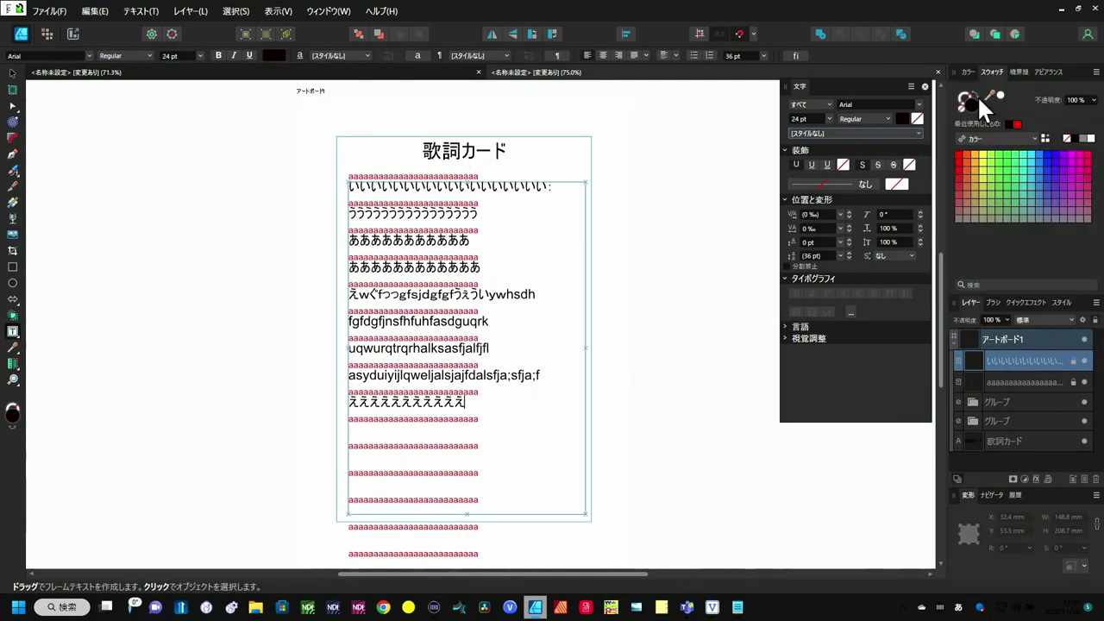
click(1000, 378)
right_click(1000, 377)
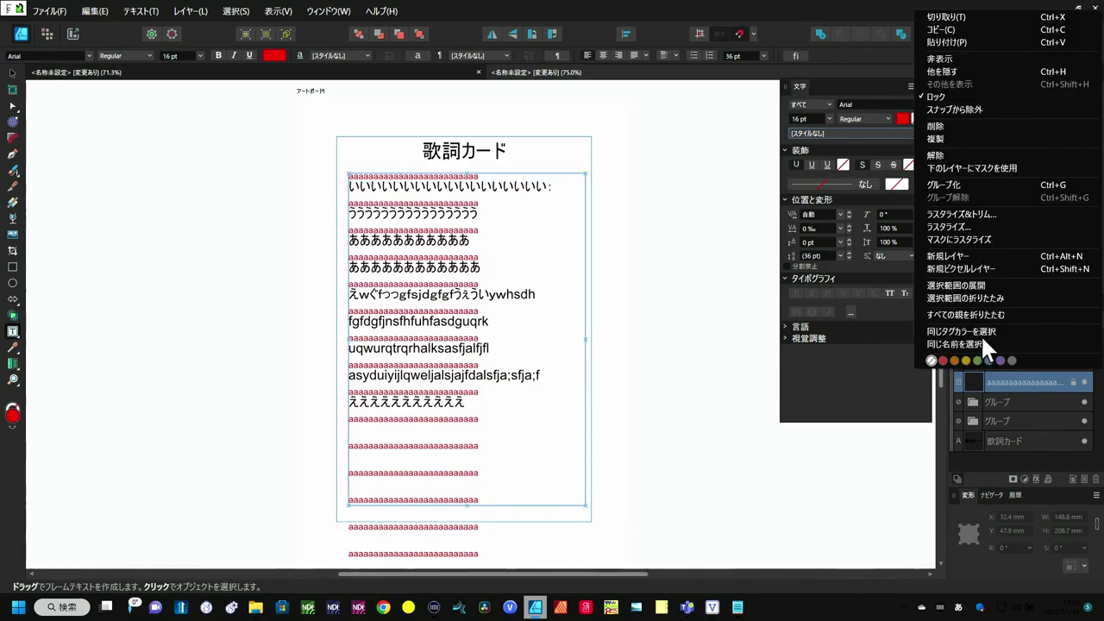
click(949, 97)
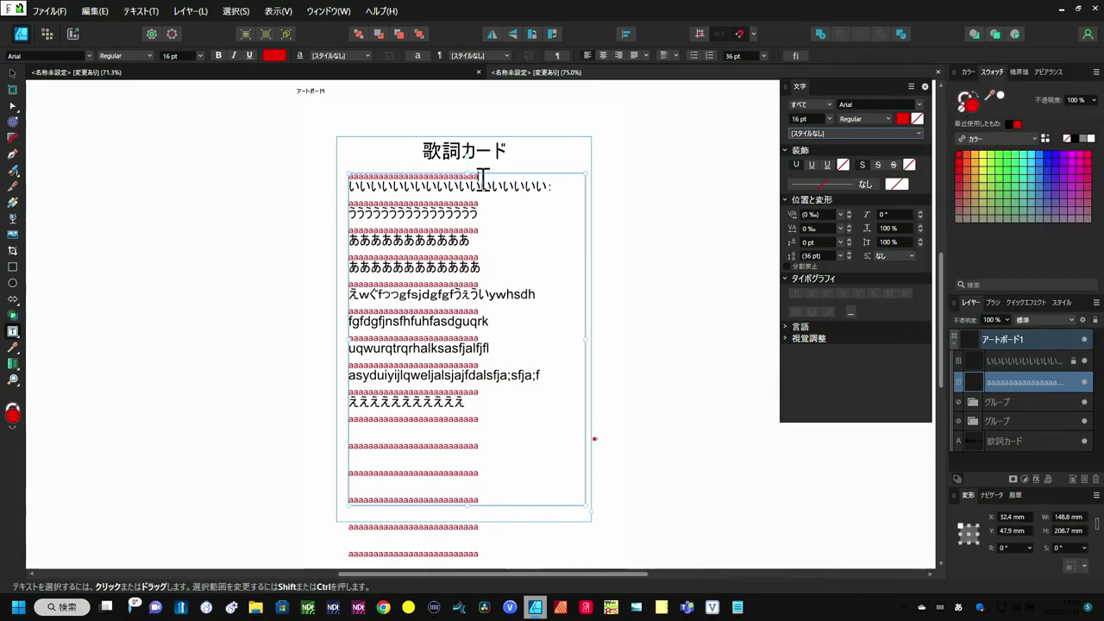
drag(477, 176, 339, 177)
Step: Retype the first red row as chords 'AmCDm F' and 'Dm', then zoom in on the card
text(A)
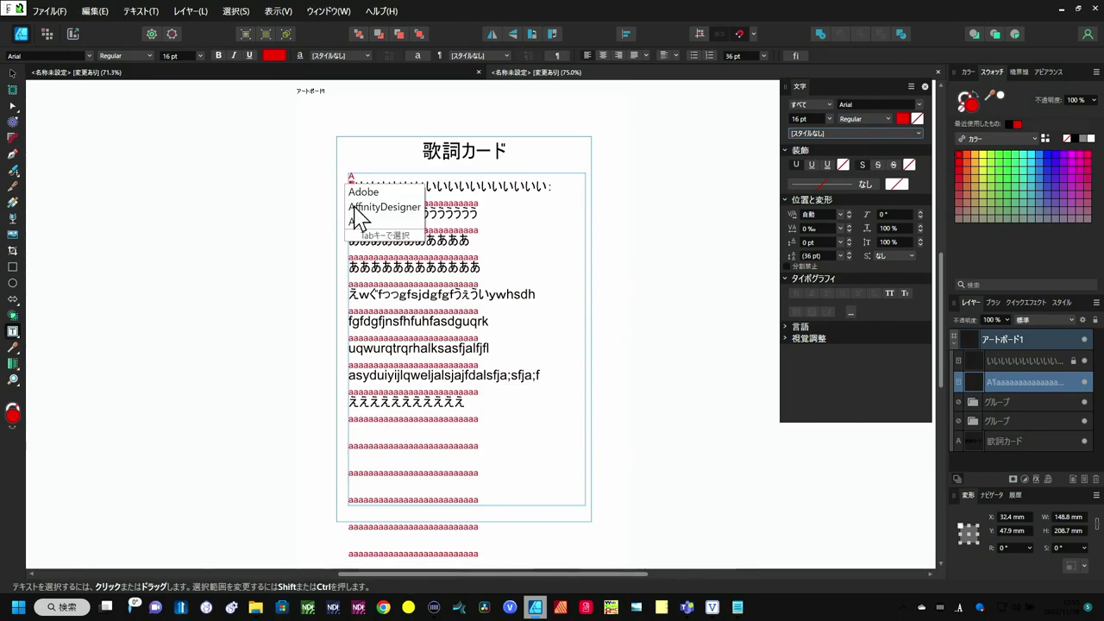
text(mCDm)
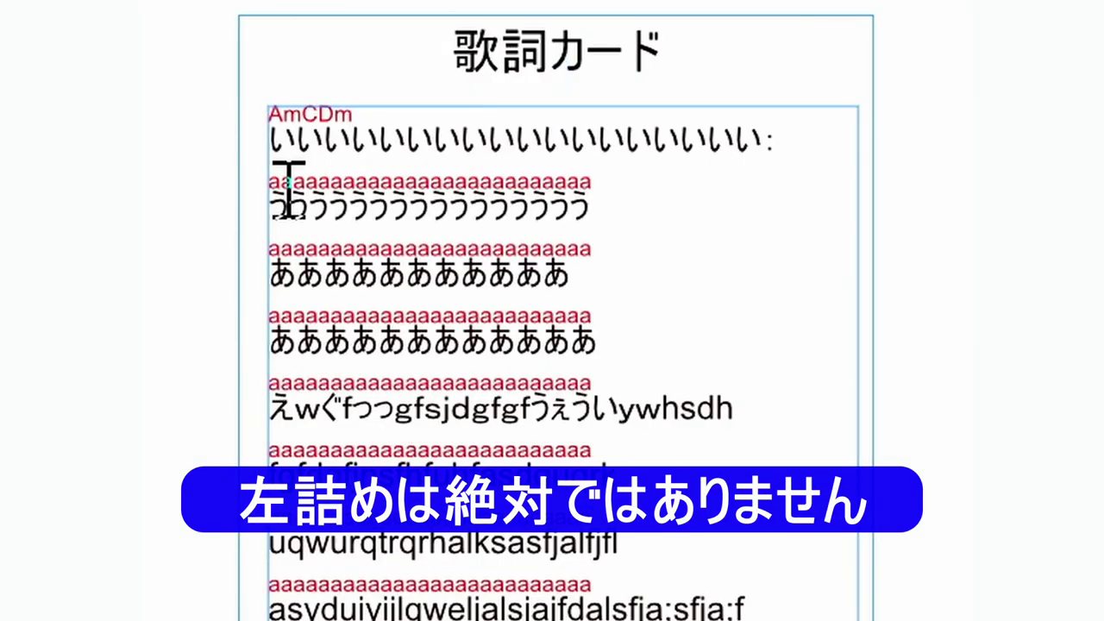
text(   F)
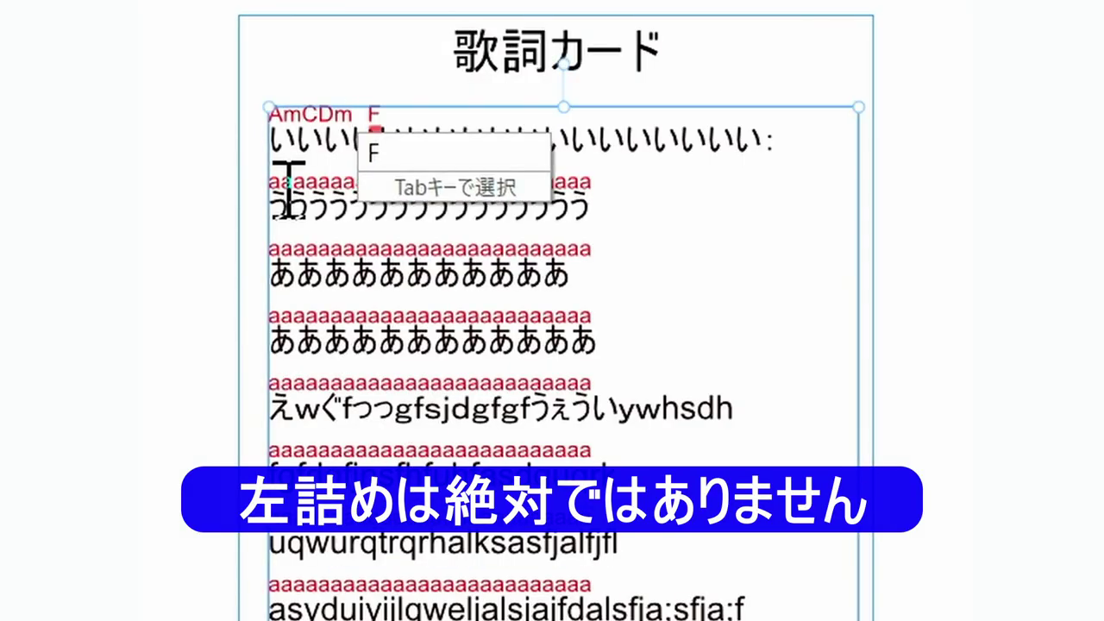
key(Return)
text(D)
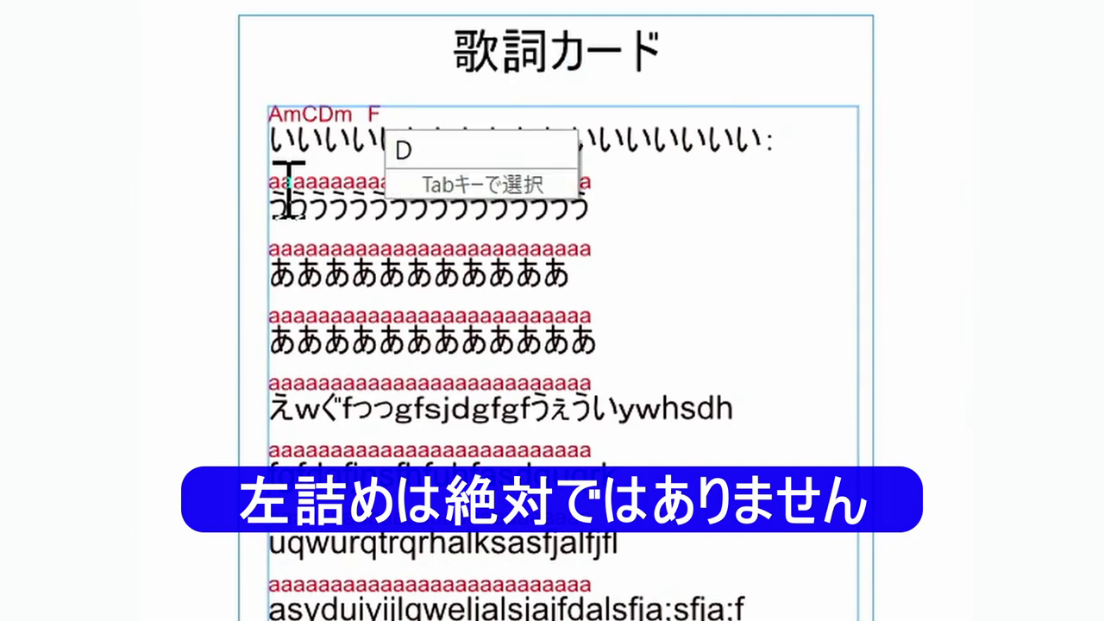
text(m  Gsus4)
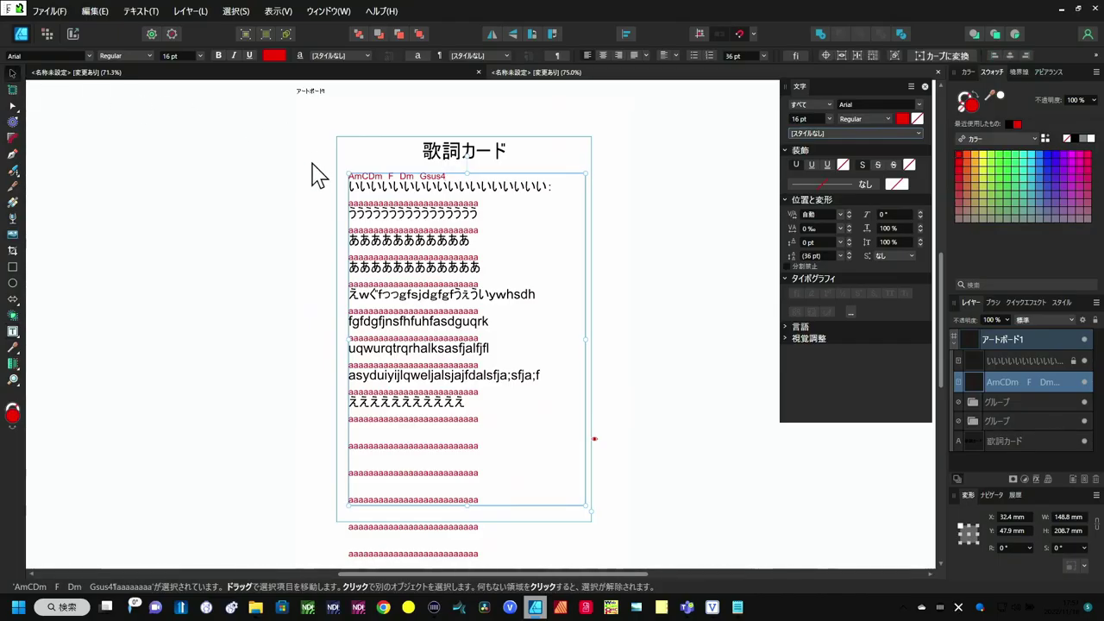
key(ctrl+plus)
key(ctrl+plus)
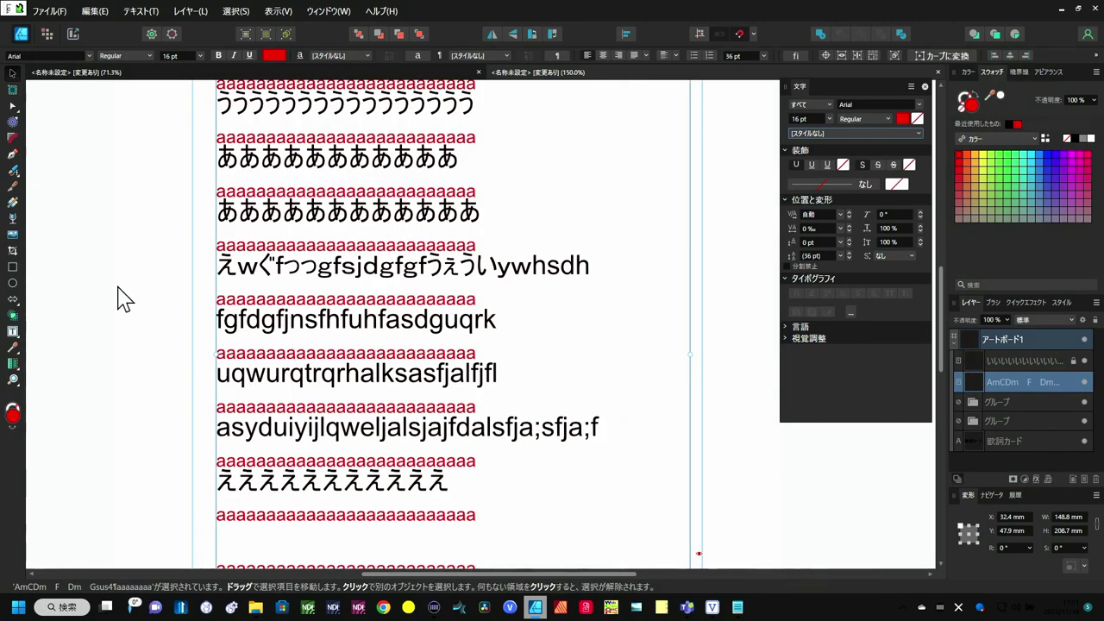
Step: Increase kerning to widen the gaps after Am, C and the first Dm
scroll(468, 246, up, 3)
scroll(468, 247, left, 2)
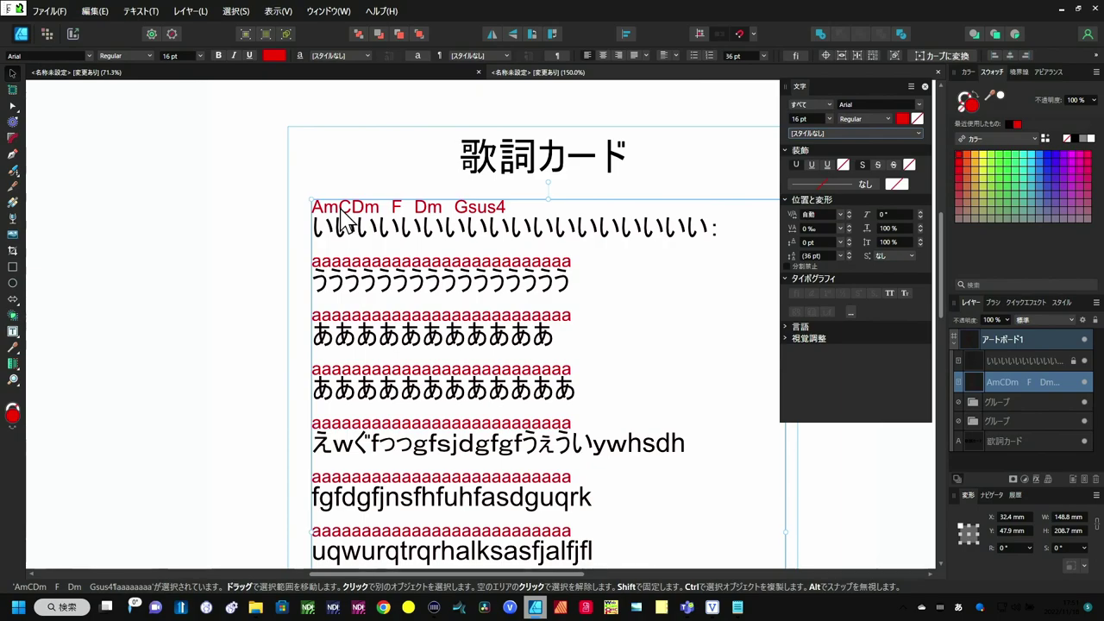
double_click(343, 208)
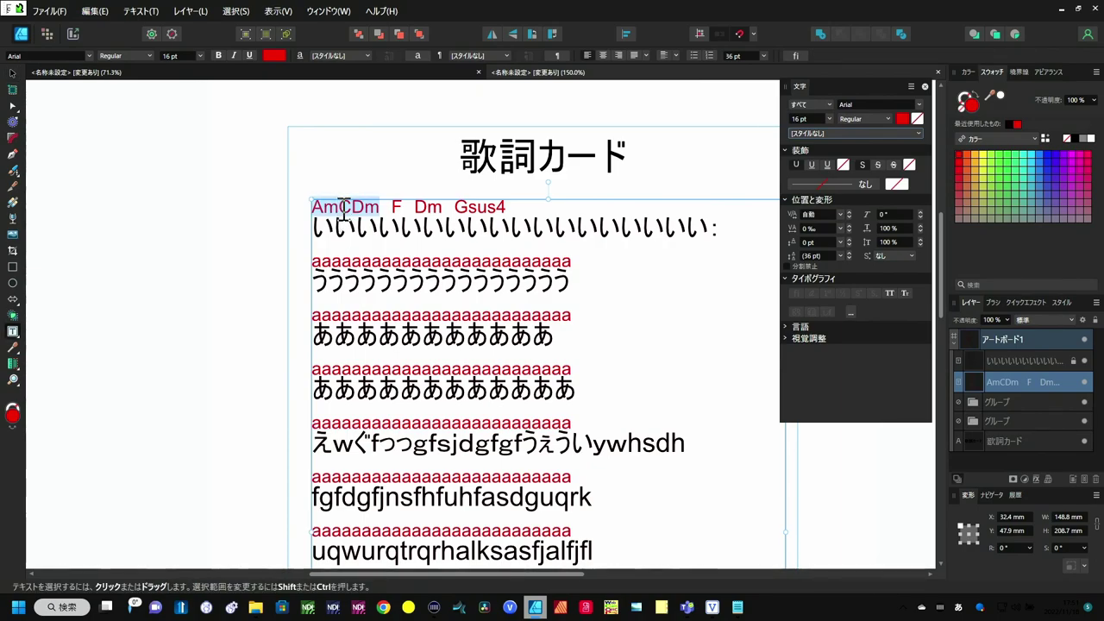
click(343, 207)
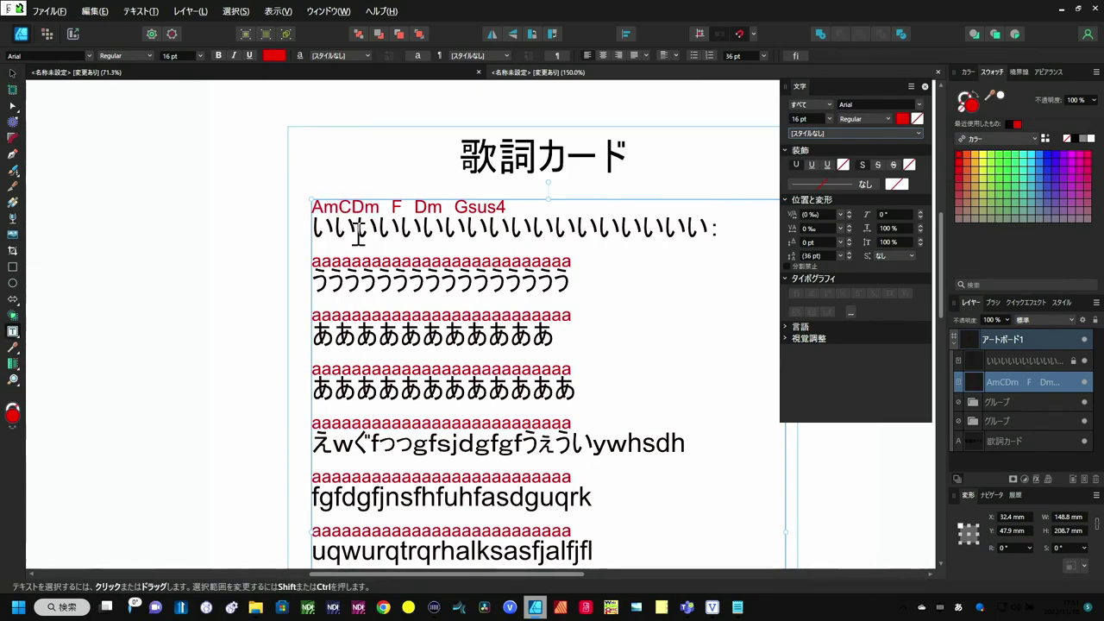
key(alt+Right)
key(alt+Right)
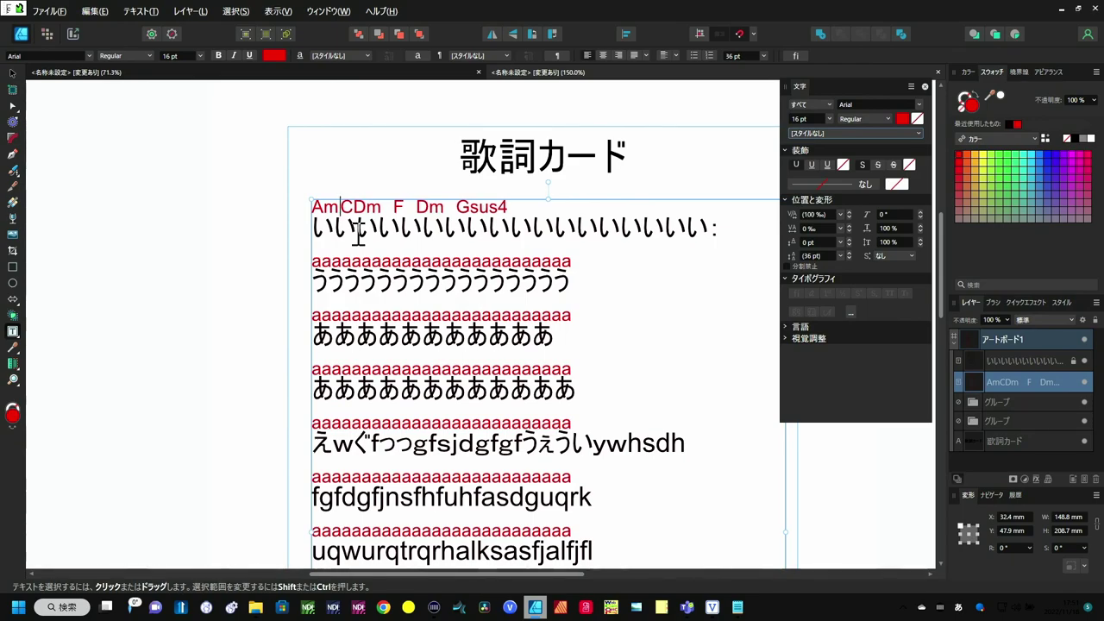
key(alt+Right)
key(alt+Right)
key(alt+Right)
key(alt+Right)
key(alt+Right)
key(alt+Right)
key(alt+Right)
key(alt+Right)
key(alt+Right)
key(alt+Right)
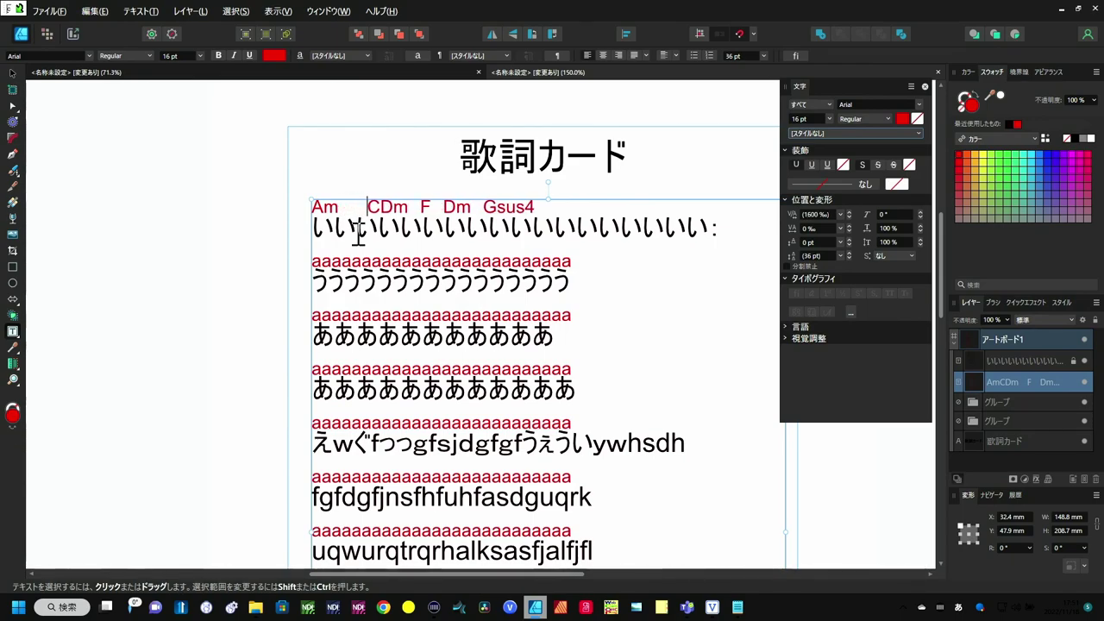
key(alt+Right)
key(alt+Right)
key(alt+Right)
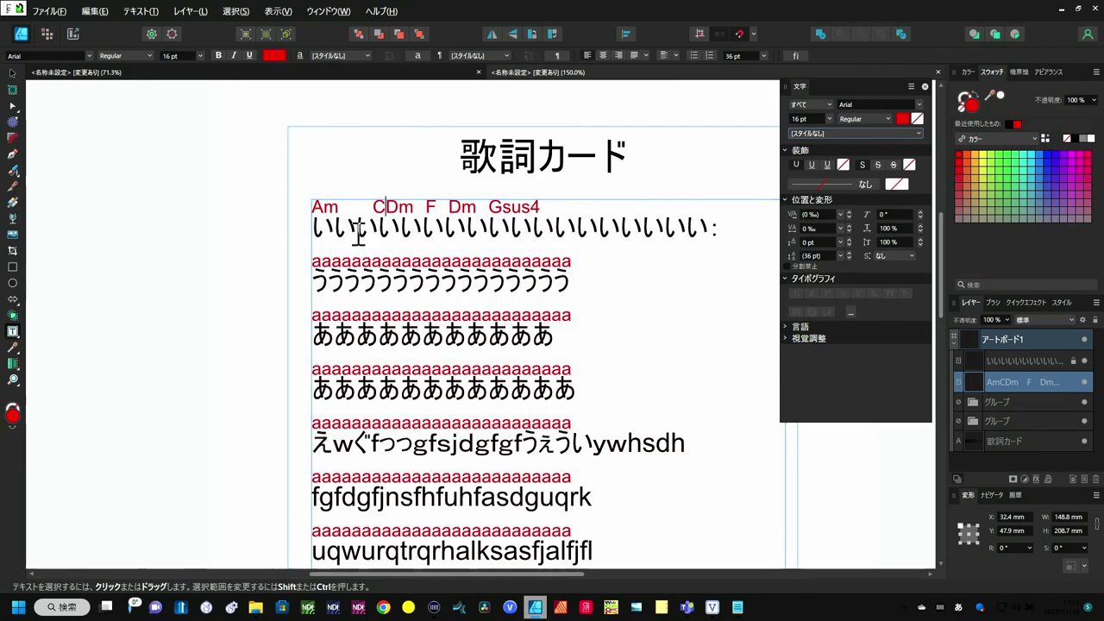
key(Escape)
key(alt+Right)
key(alt+Right)
key(alt+Right)
key(alt+Right)
key(alt+Right)
key(alt+Right)
key(alt+Right)
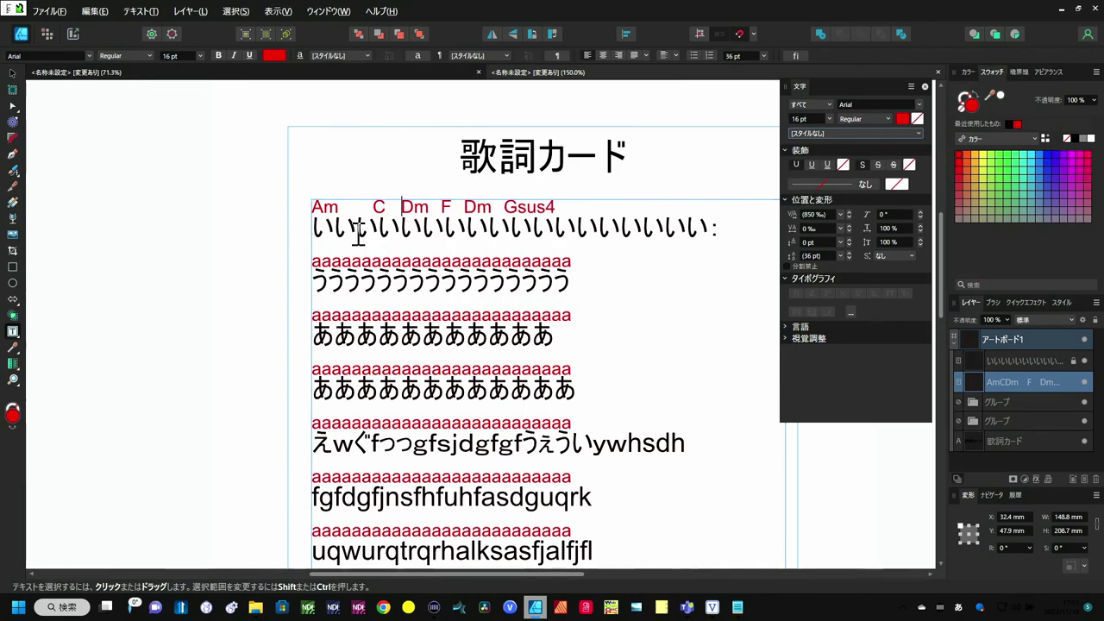
key(alt+Right)
key(alt+Right)
key(alt+Right)
key(alt+Right)
key(alt+Right)
key(Right)
key(Right)
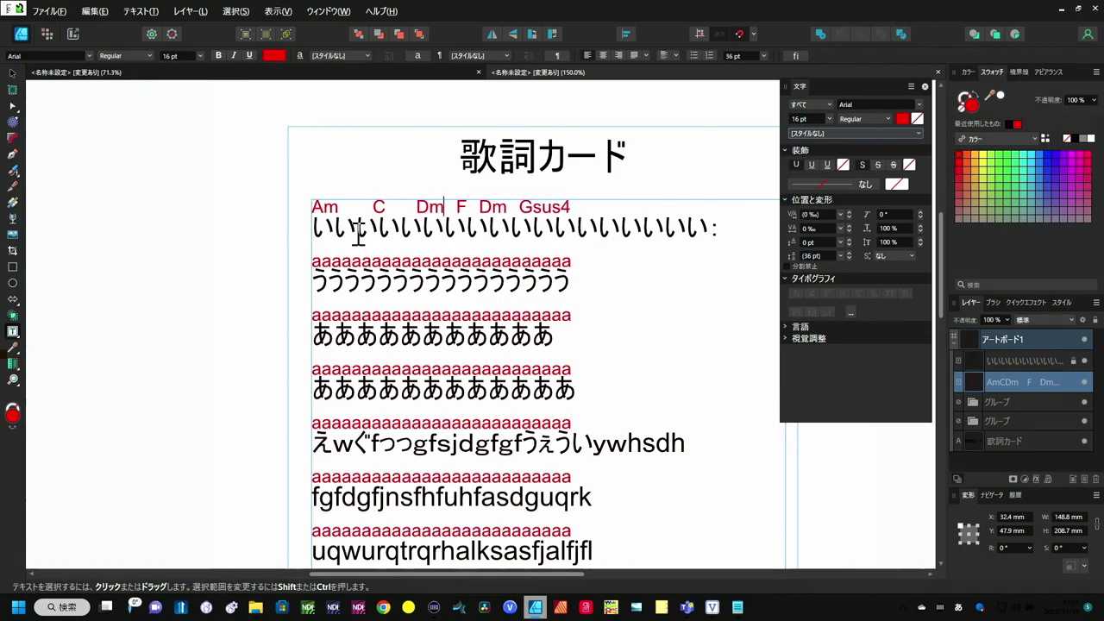
Step: Push F, Dm and Gsus4 further right and remove the stray character before Gsus4
key(alt+Right)
key(alt+Right)
key(Right)
key(Right)
key(alt+Right)
key(alt+Right)
key(alt+Right)
key(alt+Right)
key(alt+Right)
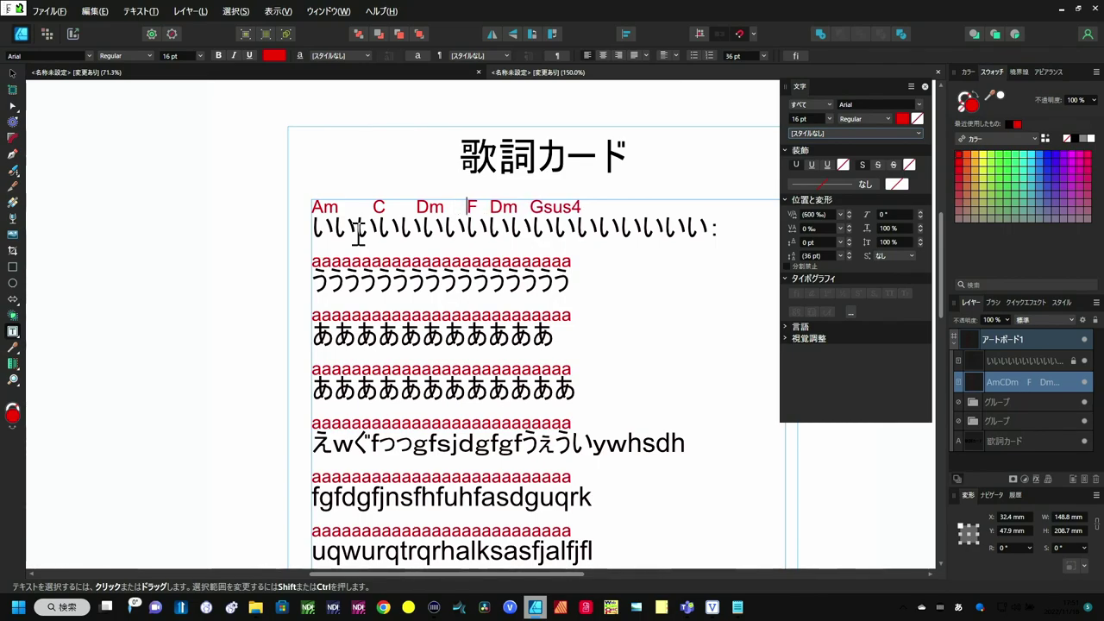
key(Right)
key(Right)
key(alt+Right)
key(alt+Right)
key(alt+Right)
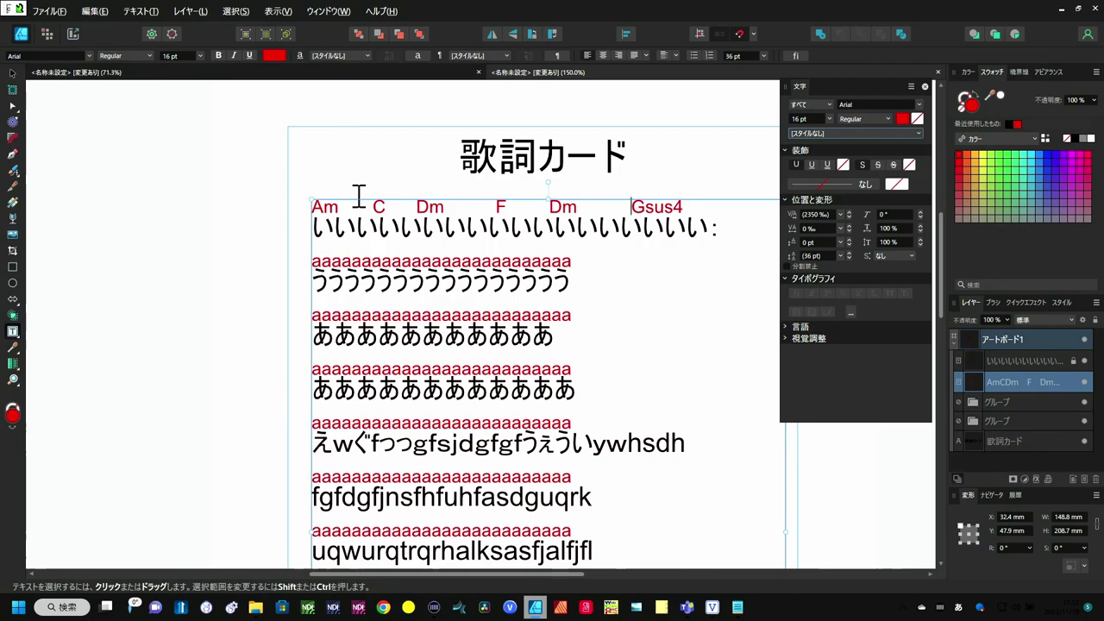
key(Escape)
text(v)
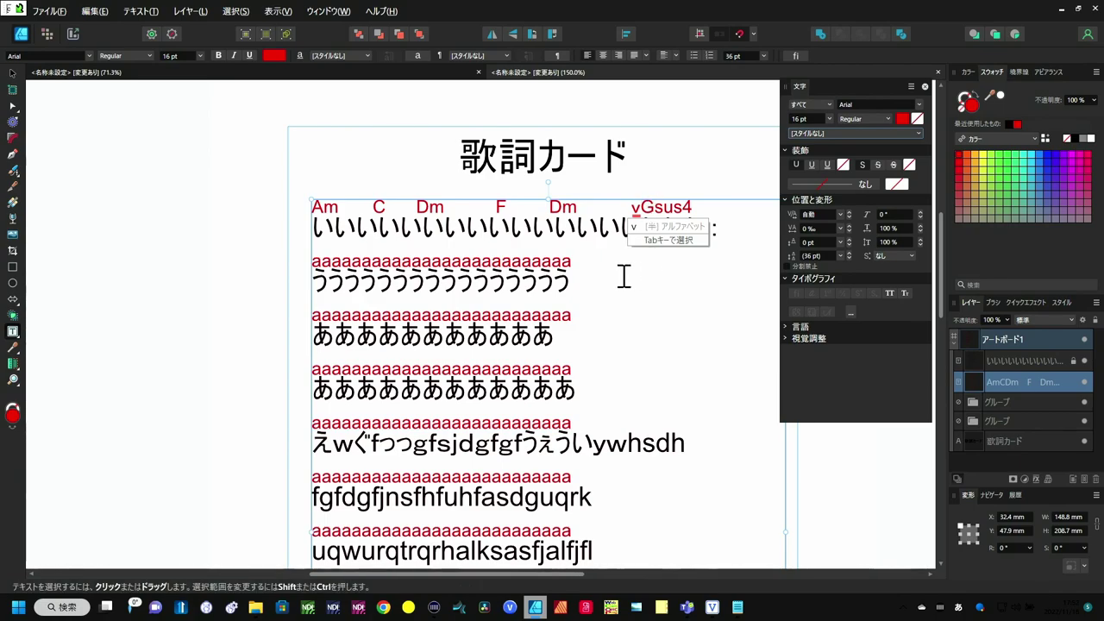
key(BackSpace)
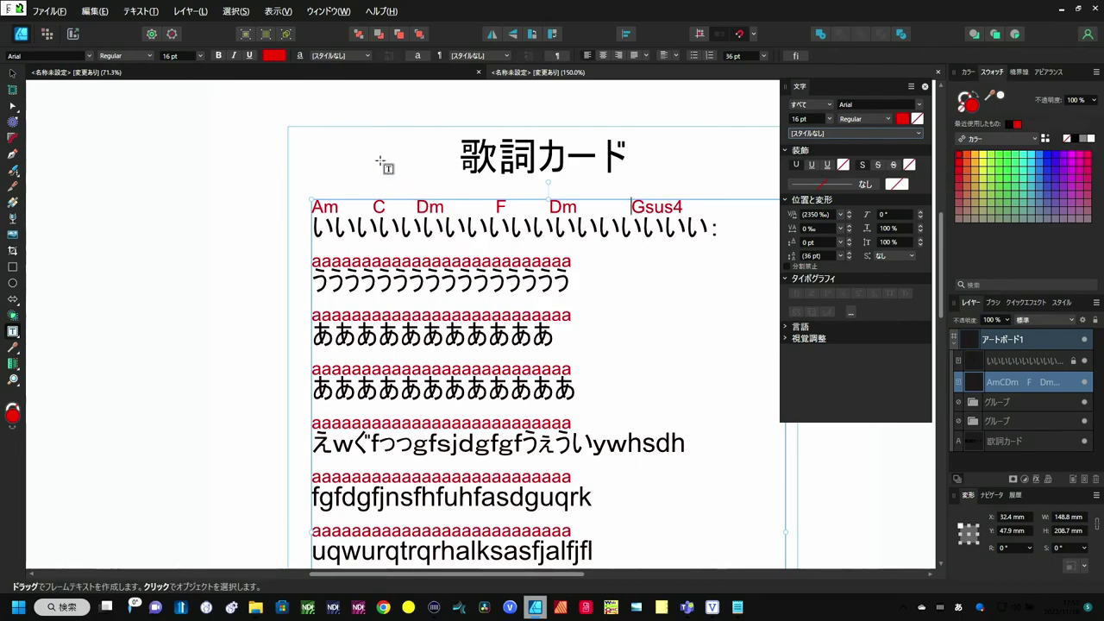
key(Left)
key(Left)
key(Left)
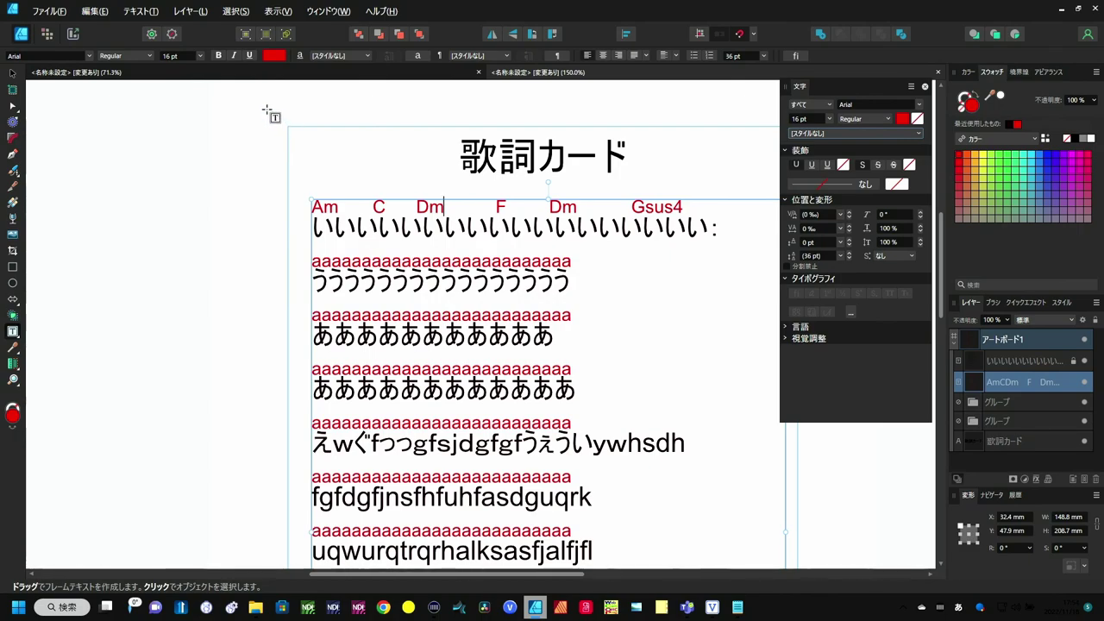
click(266, 113)
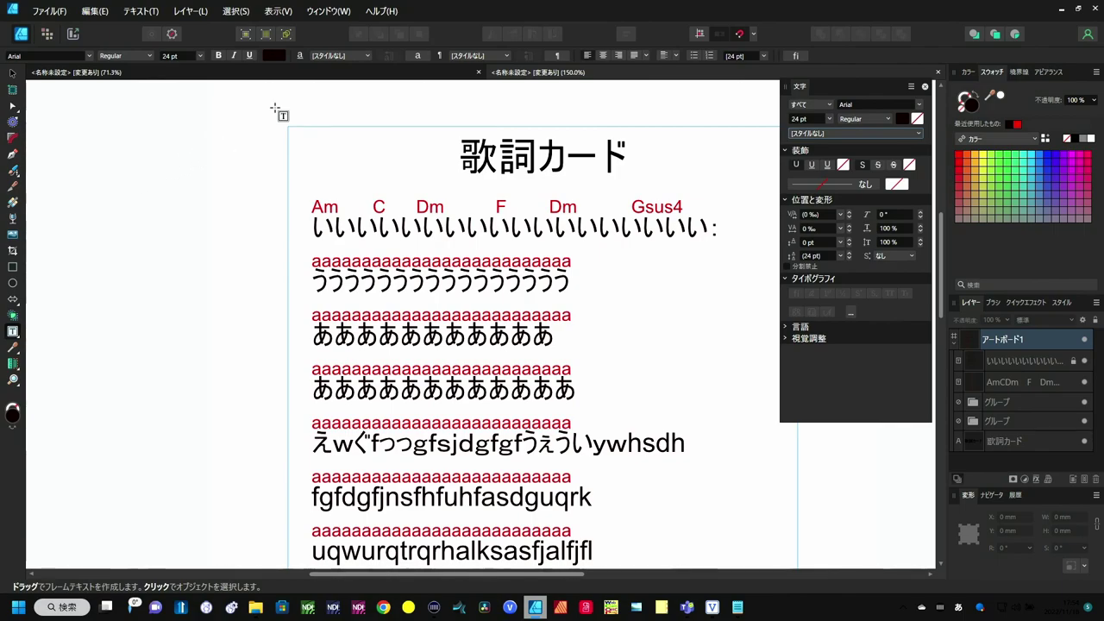
key(v)
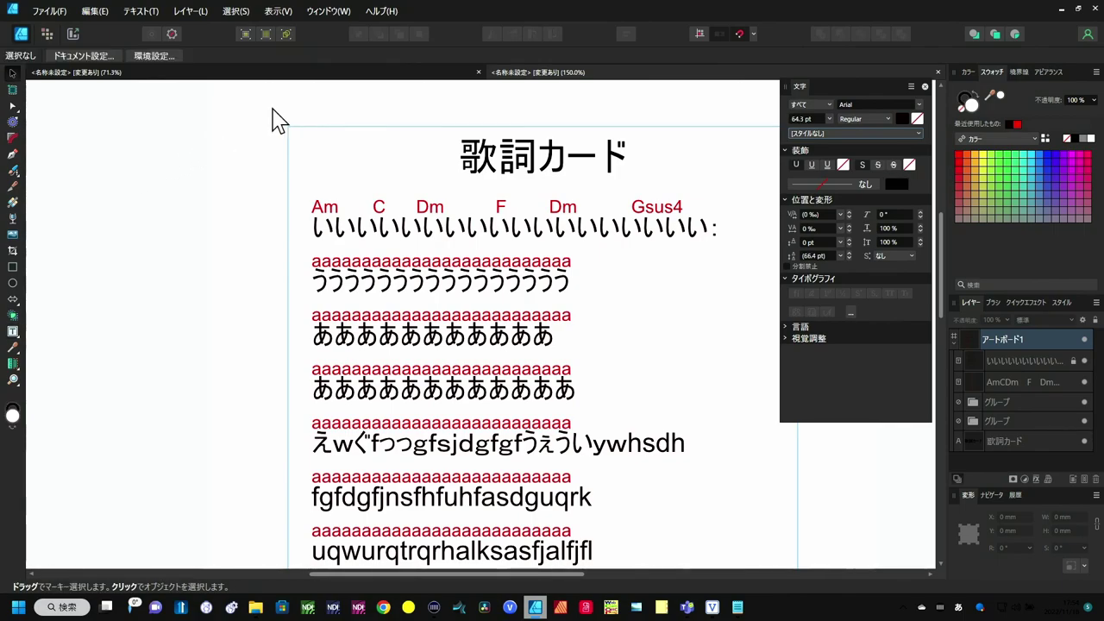
click(478, 233)
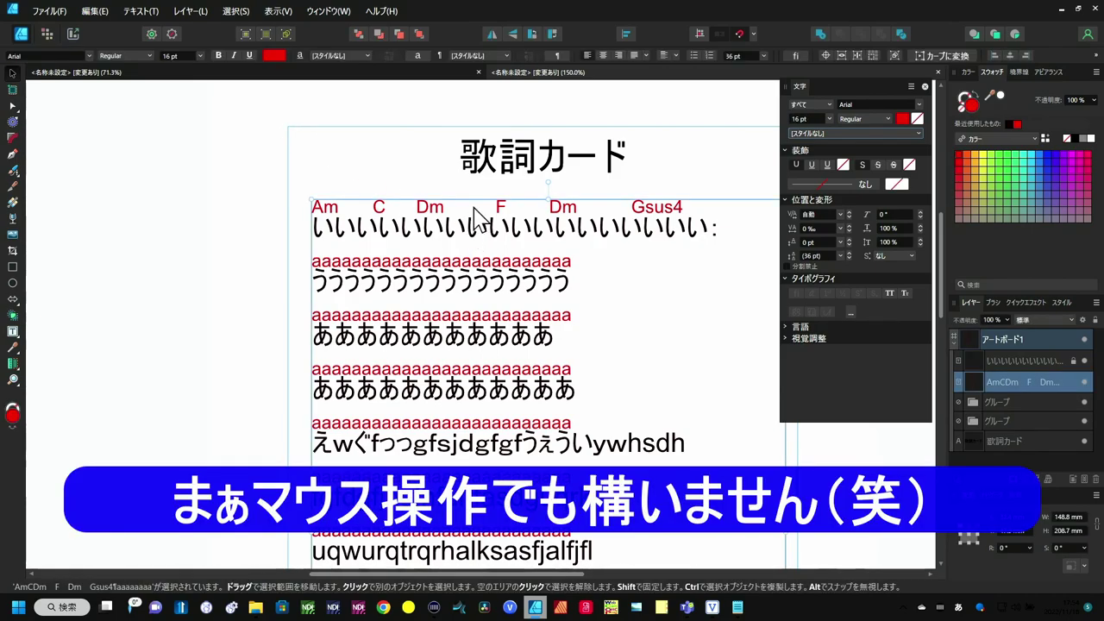
double_click(498, 207)
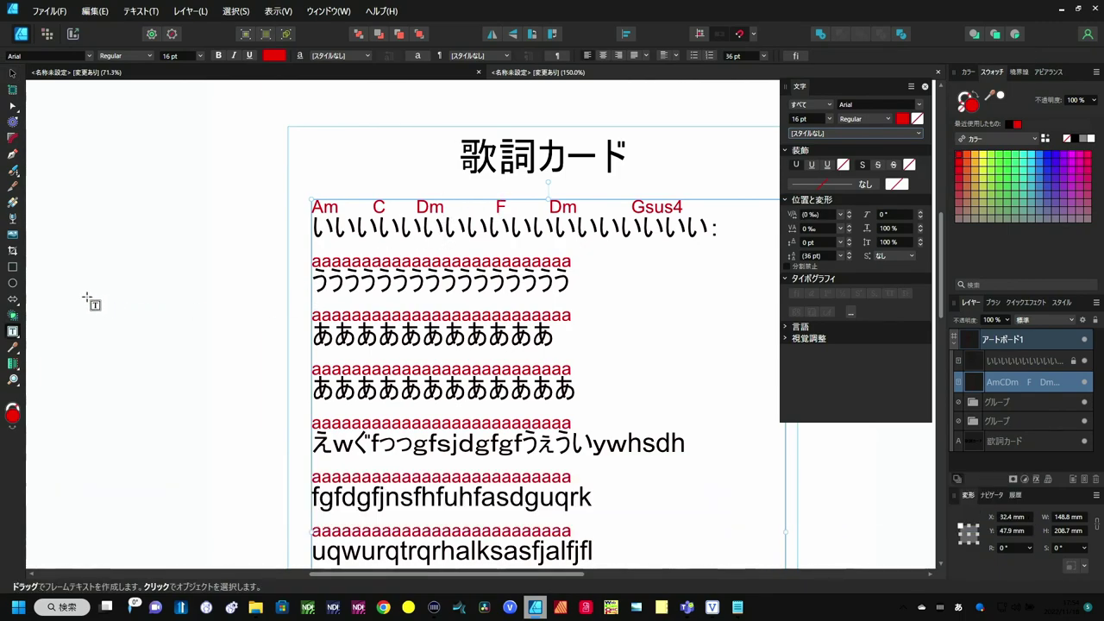
click(12, 332)
click(336, 112)
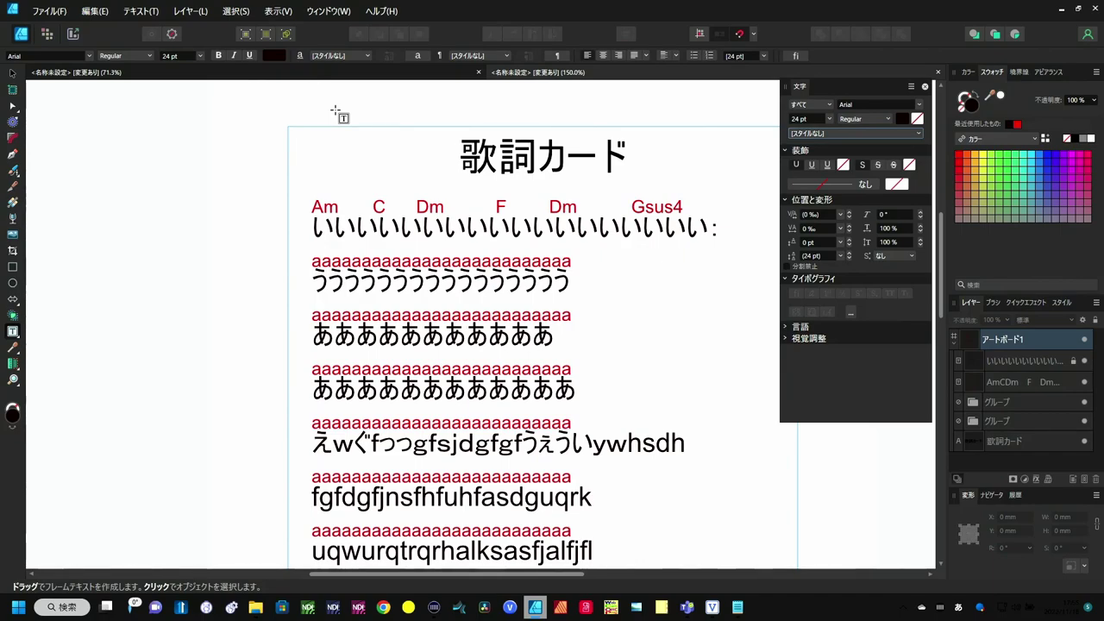
Step: Return to the Move tool and close the Character panel with Ctrl+T
key(v)
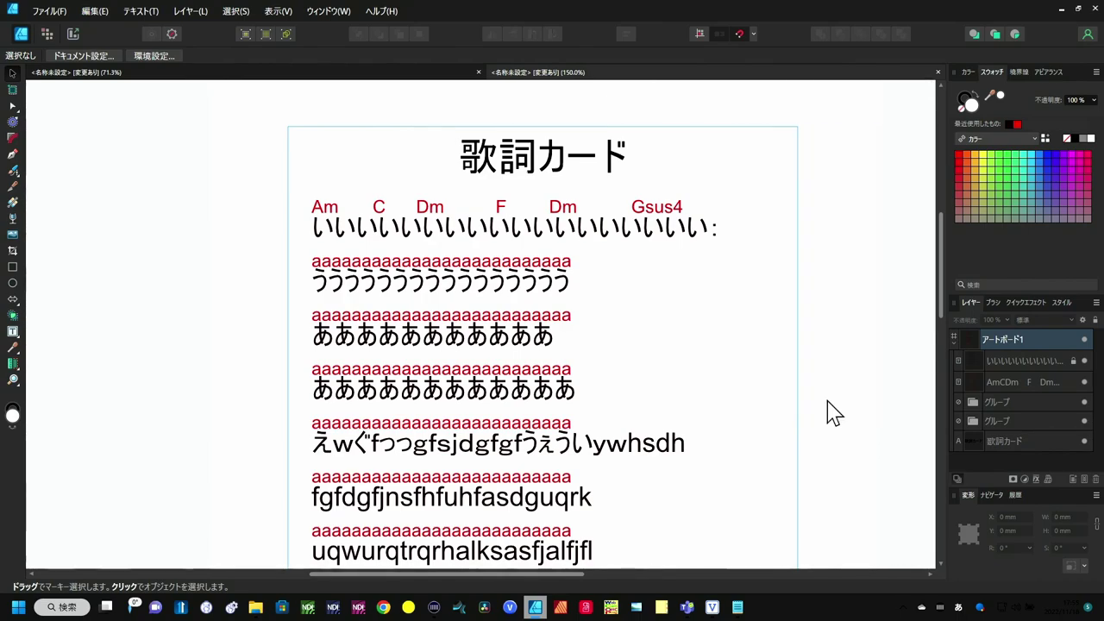
key(ctrl+t)
key(ctrl+t)
key(ctrl+t)
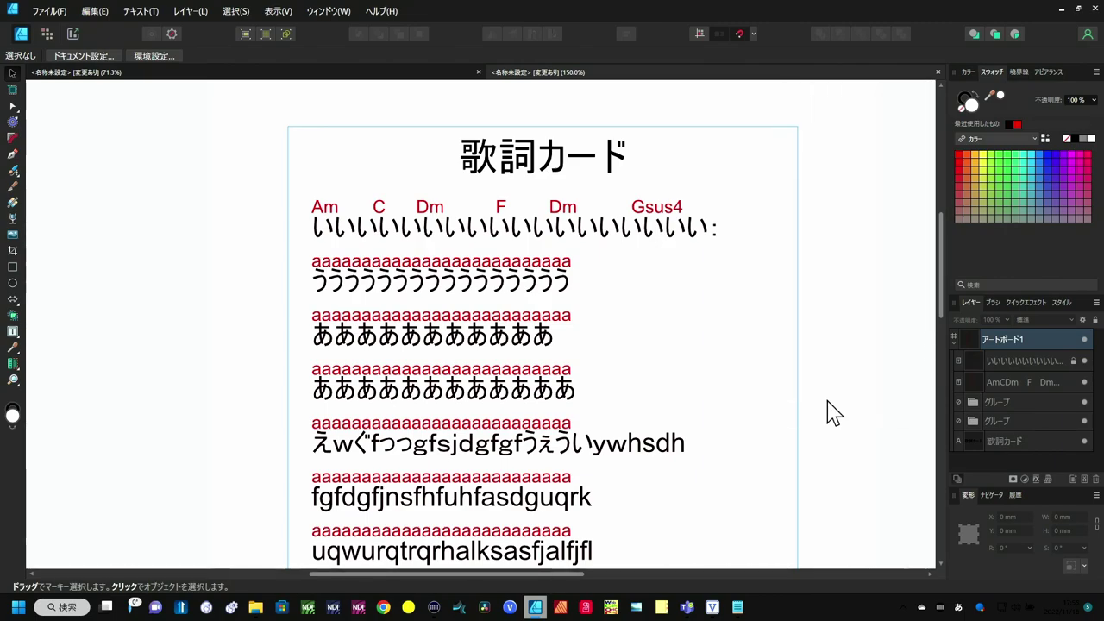